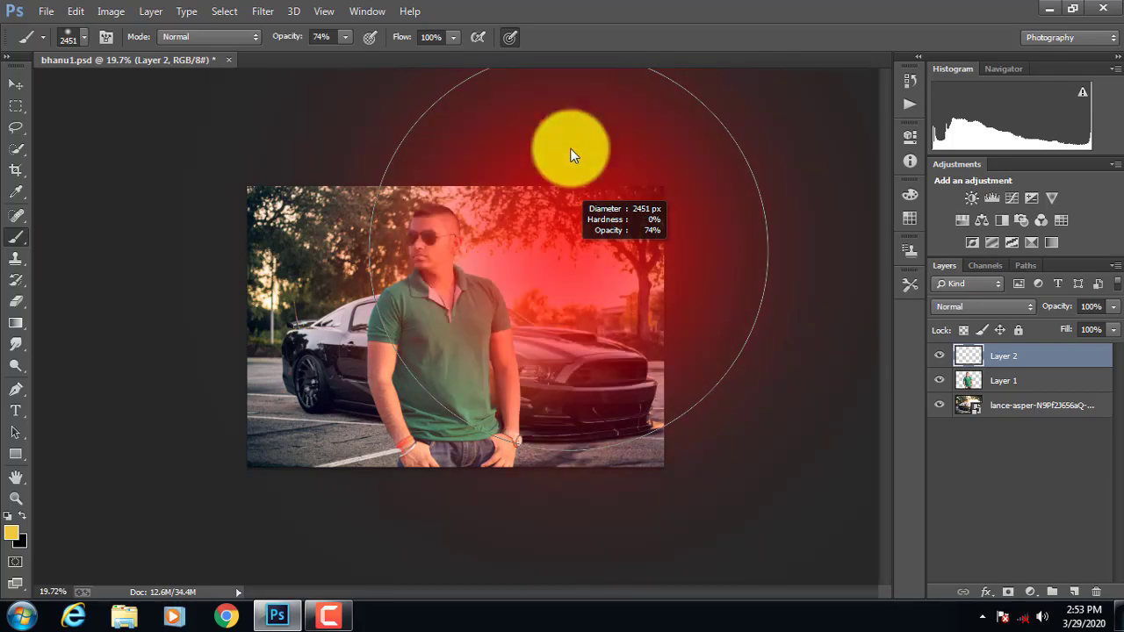
Open Layer 1, the man's cutout, in the Camera Raw Filter.
scroll(597, 272, up, 5)
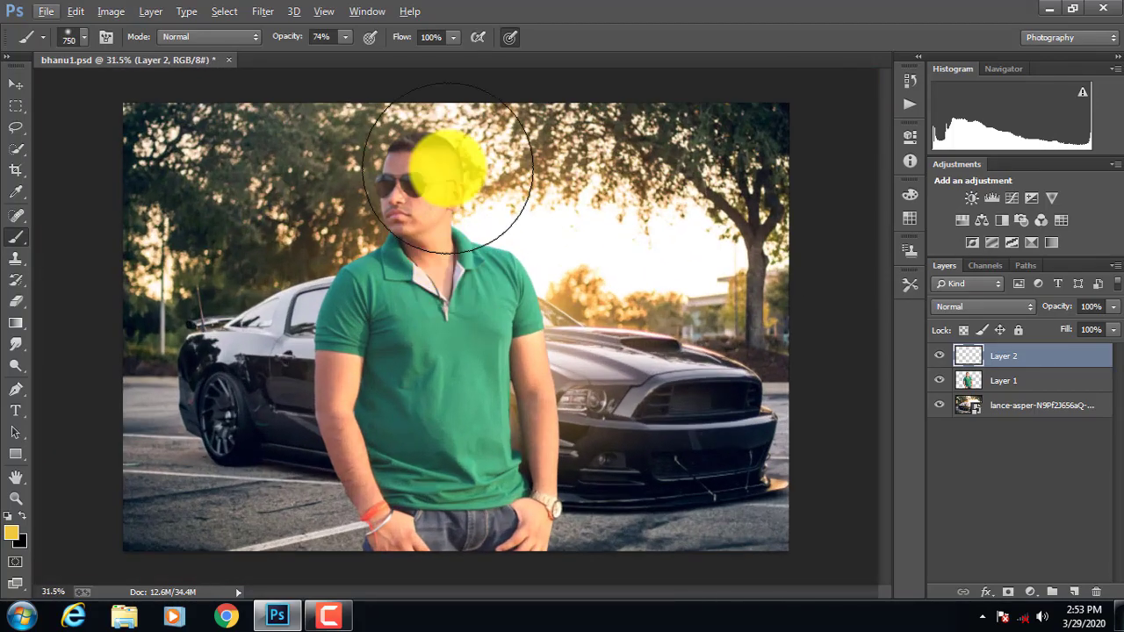
scroll(501, 184, down, 4)
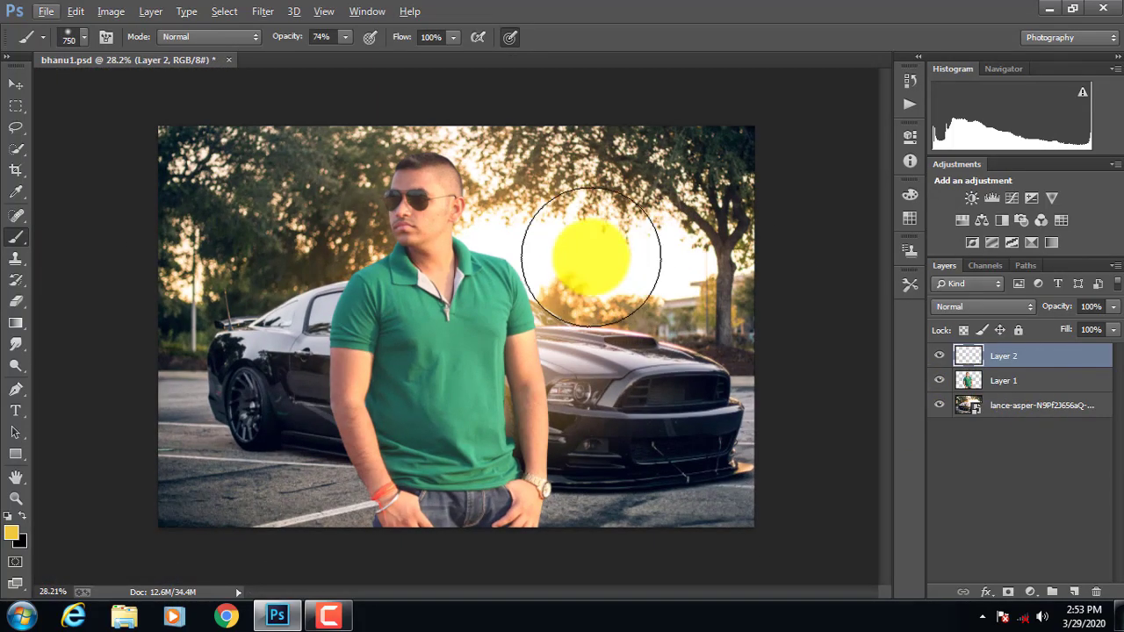
click(1014, 380)
click(323, 11)
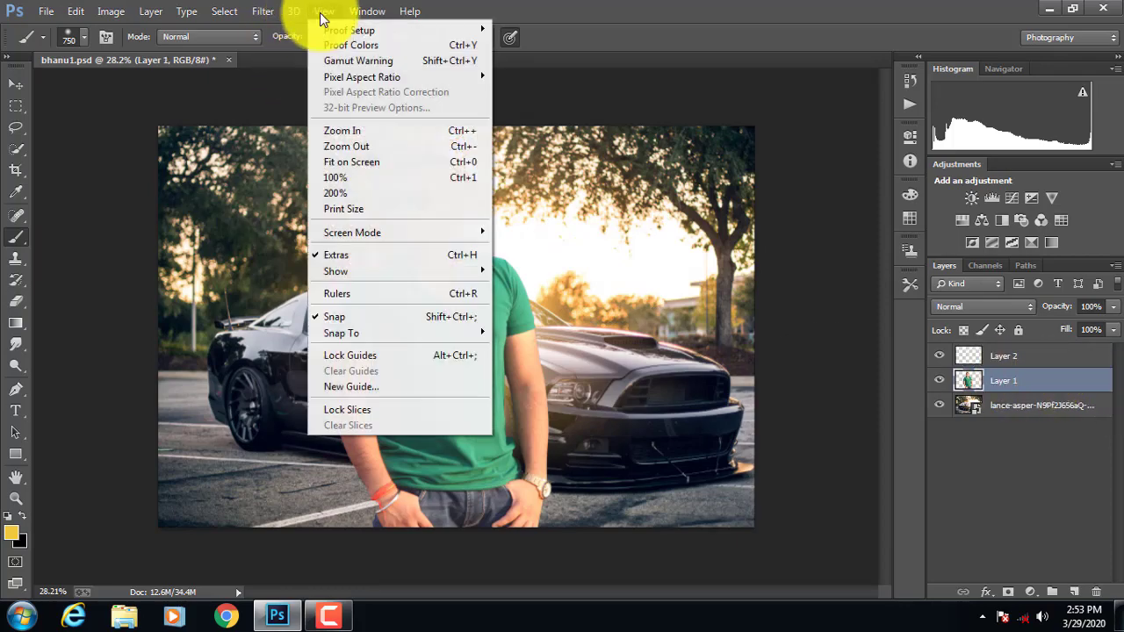
click(302, 106)
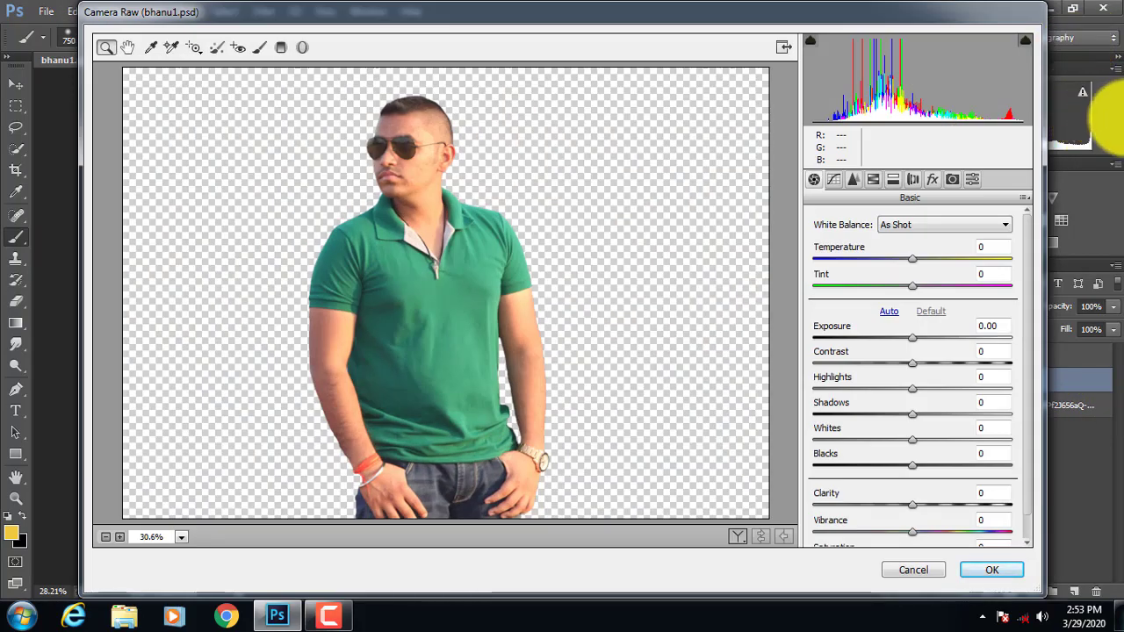
Set the man's Temperature to -7 and adjust the basic tone values from Exposure to Blacks as well as Clarity.
drag(912, 259, 905, 260)
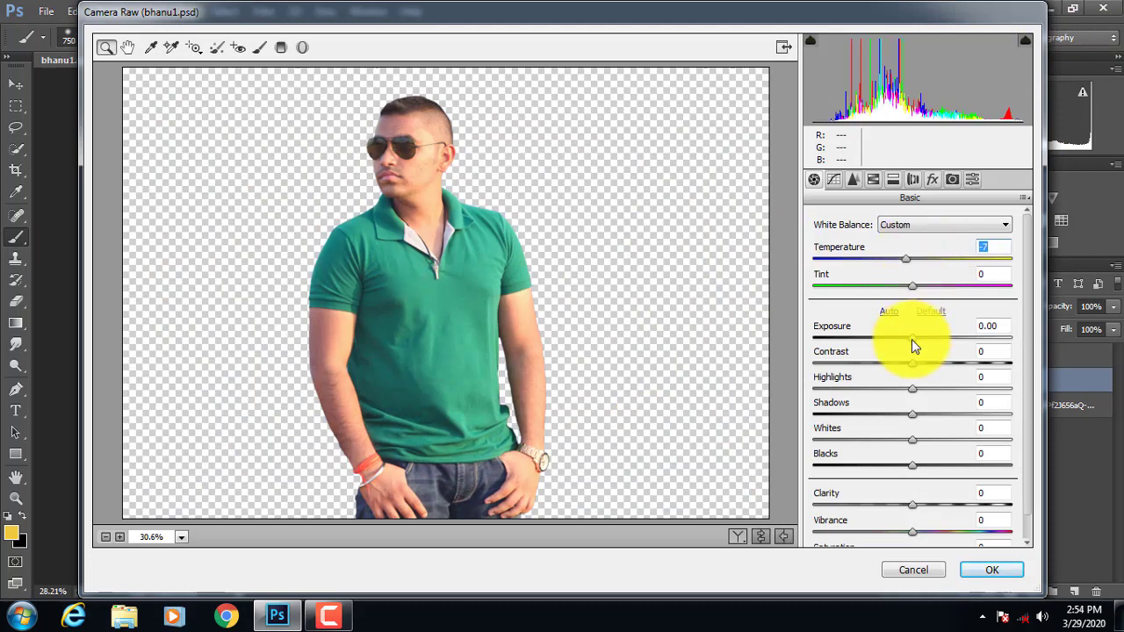
drag(912, 341, 870, 470)
mouse_move(912, 506)
mouse_down()
mouse_move(944, 509)
mouse_move(903, 518)
mouse_up()
scroll(1028, 514, down, 1)
Adjust the man's parametric tone curve, and set Sharpening Amount to 80 and Luminance noise reduction to 4.
click(833, 180)
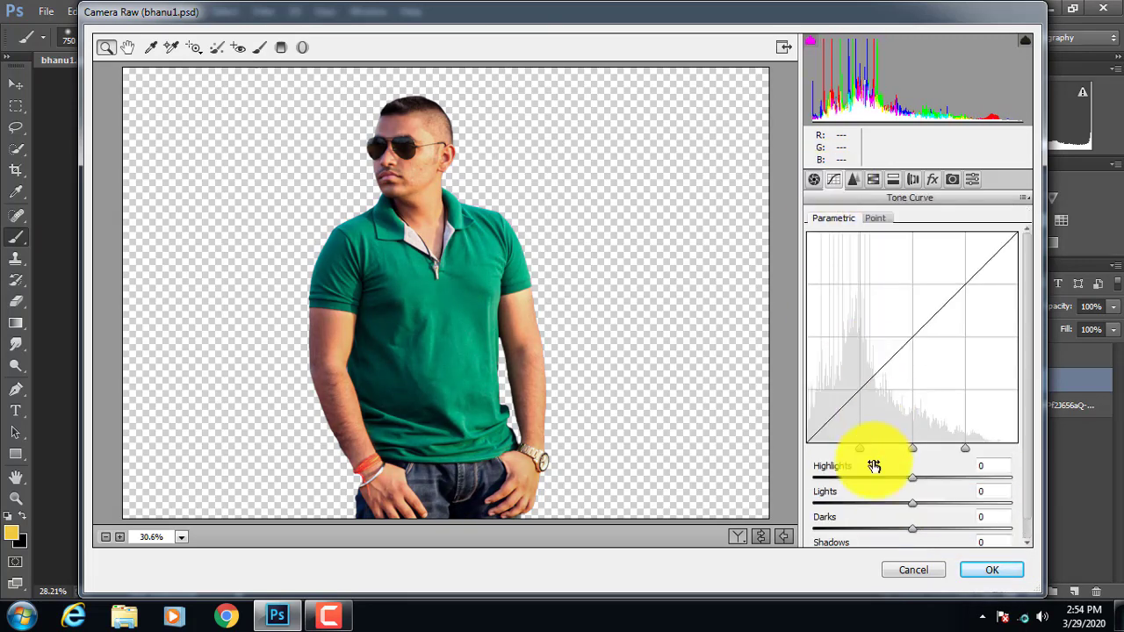
scroll(910, 539, down, 1)
drag(911, 539, 883, 460)
click(852, 179)
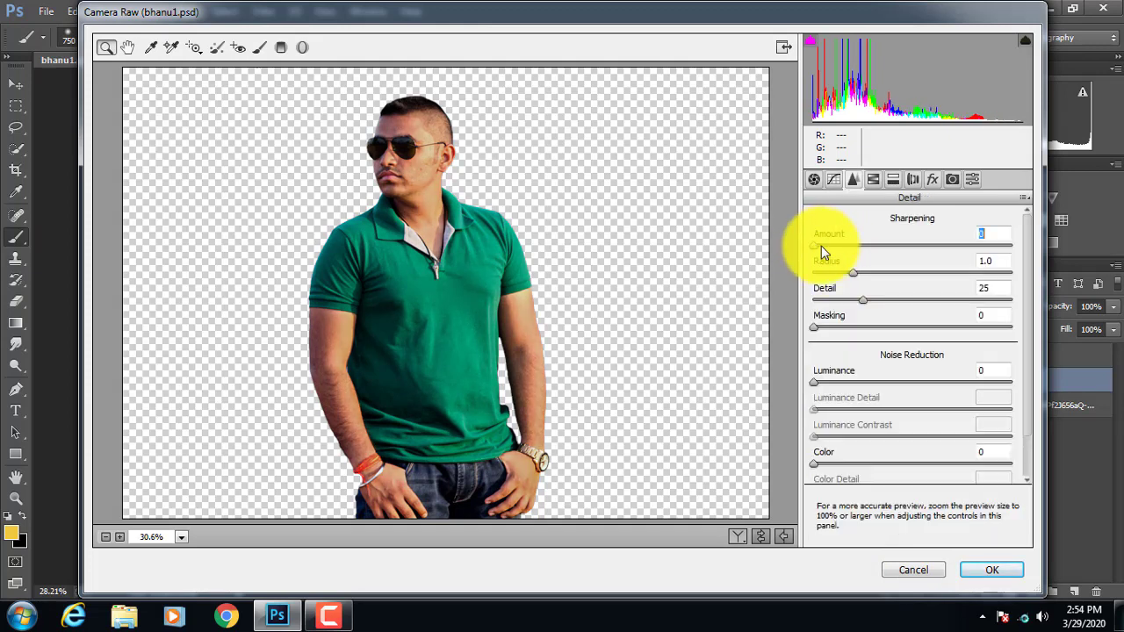
drag(828, 245, 919, 245)
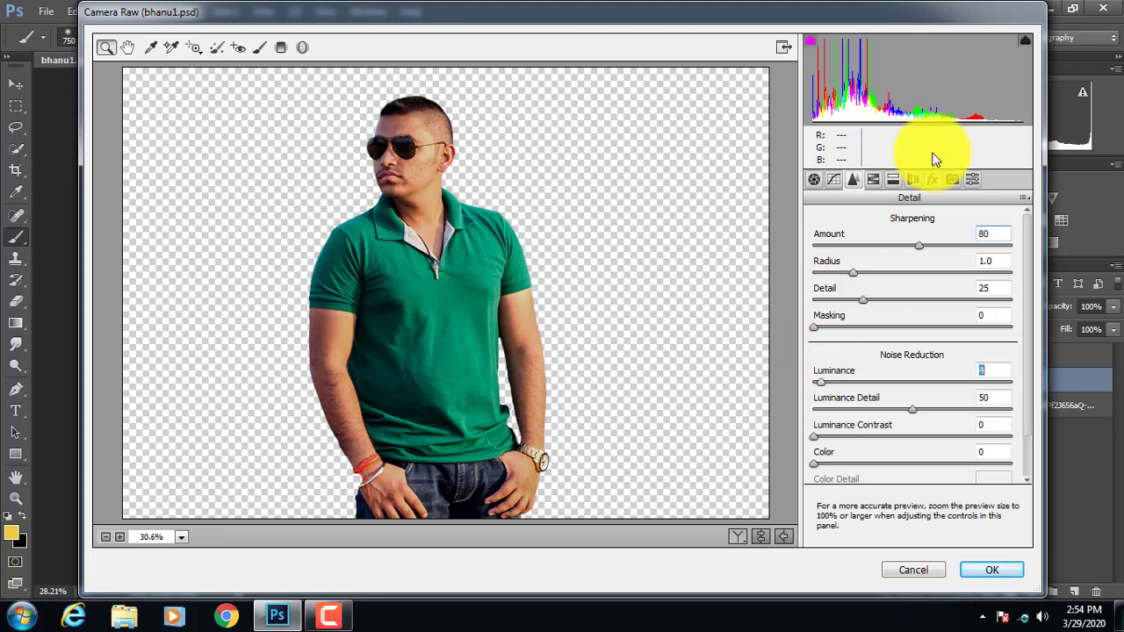
Set the man's saturation to Reds +16, Oranges -13, Yellows -5, Greens -8, Aquas -13 and Blues +28, and apply the filter.
click(873, 179)
drag(917, 297, 942, 423)
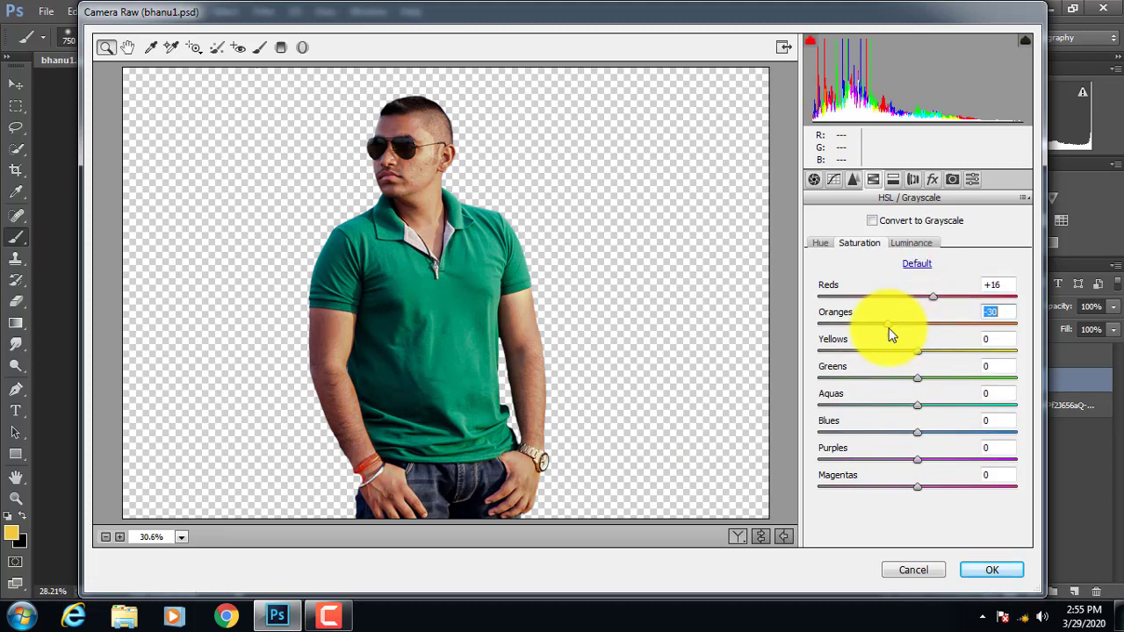
drag(920, 350, 941, 439)
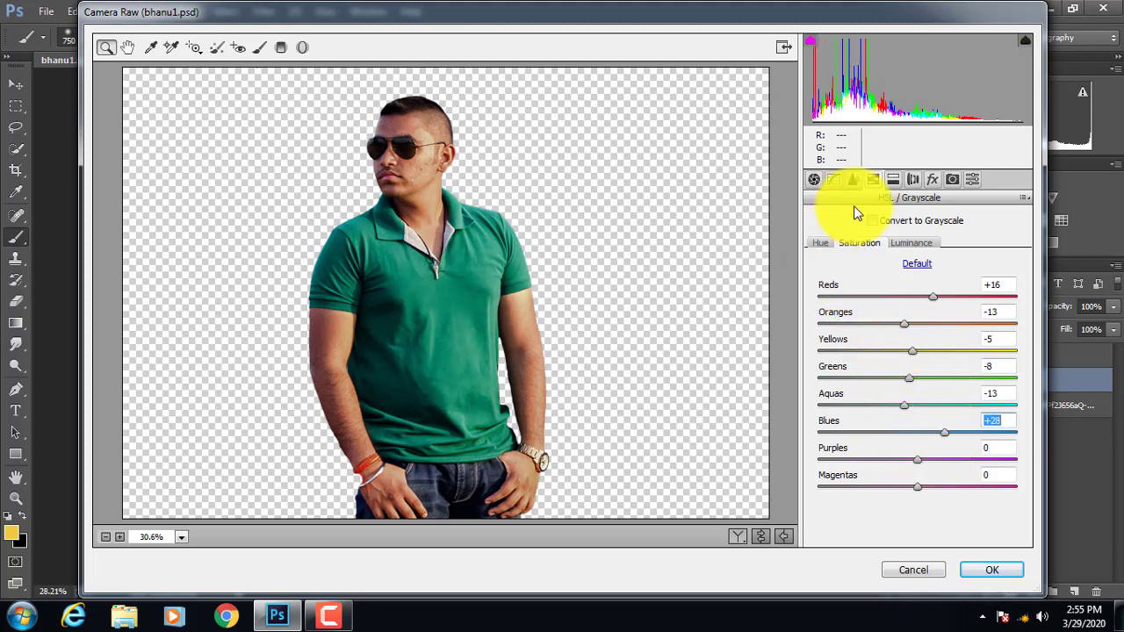
click(998, 575)
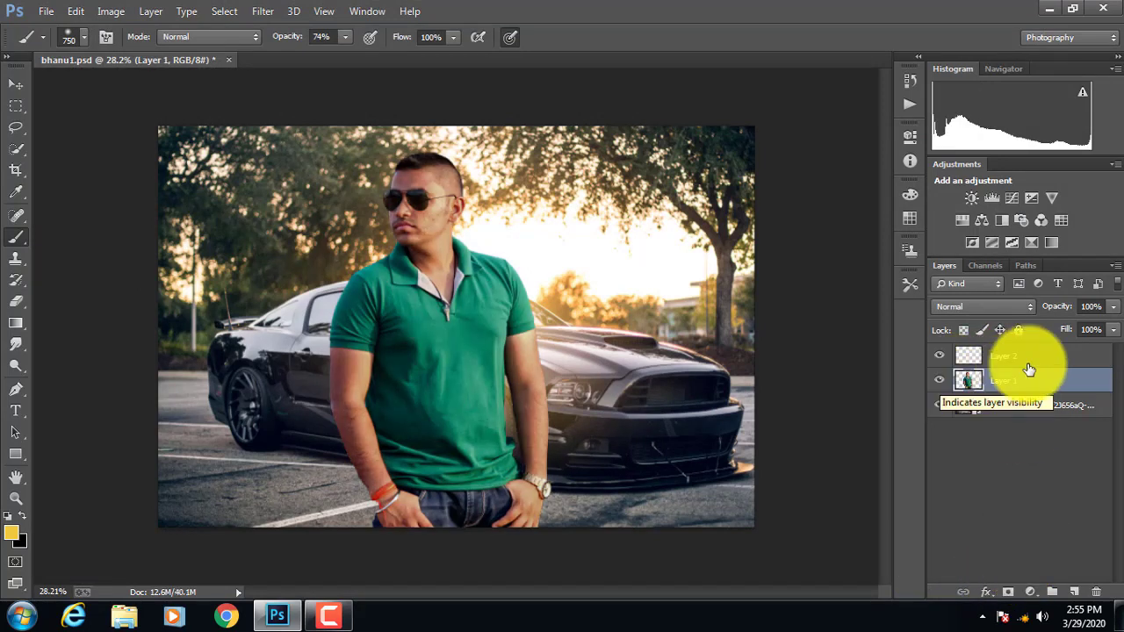
With the Camera Raw Filter on the car background layer, set Temperature -7, Exposure +0.35, Contrast +17 and Highlights -68, and adjust the remaining basic values.
click(1003, 413)
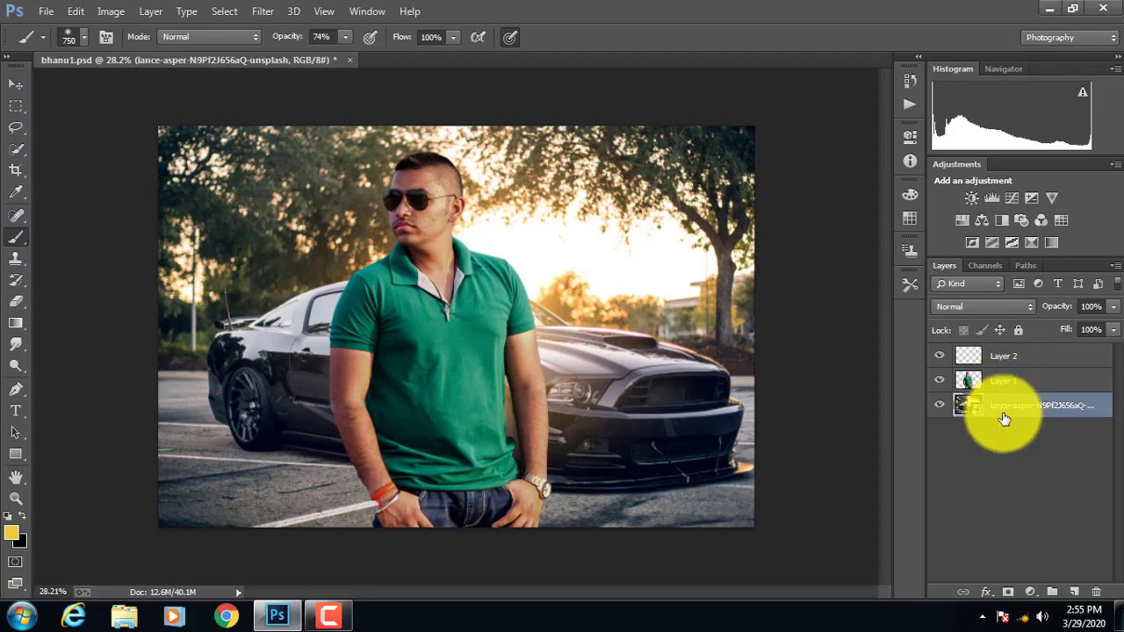
click(262, 11)
click(282, 120)
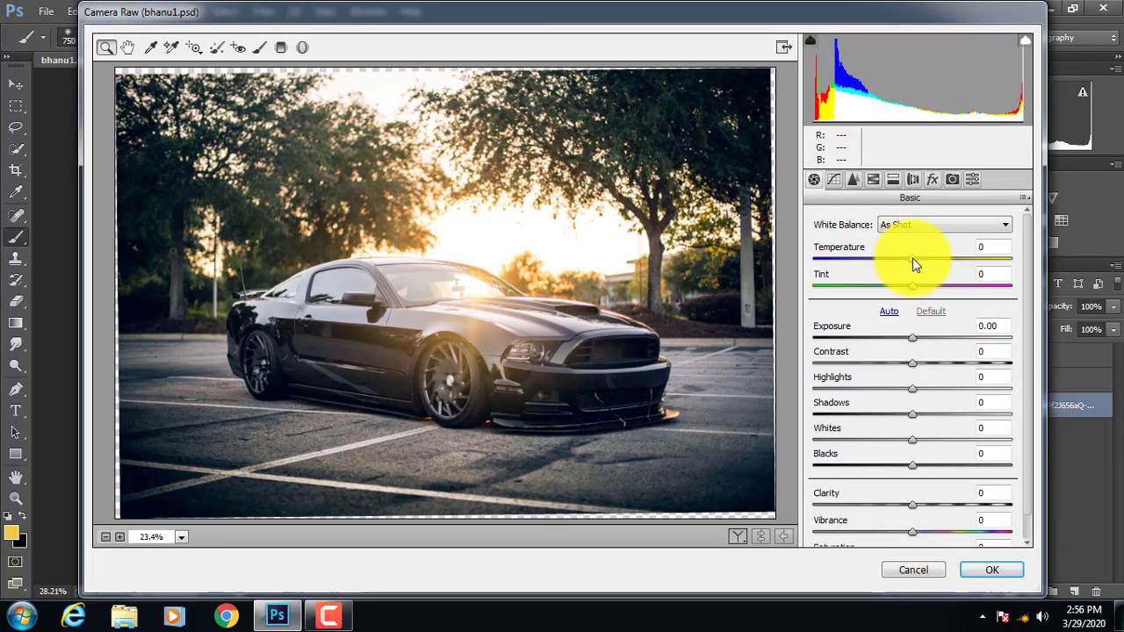
drag(913, 260, 907, 258)
drag(912, 338, 845, 392)
click(911, 389)
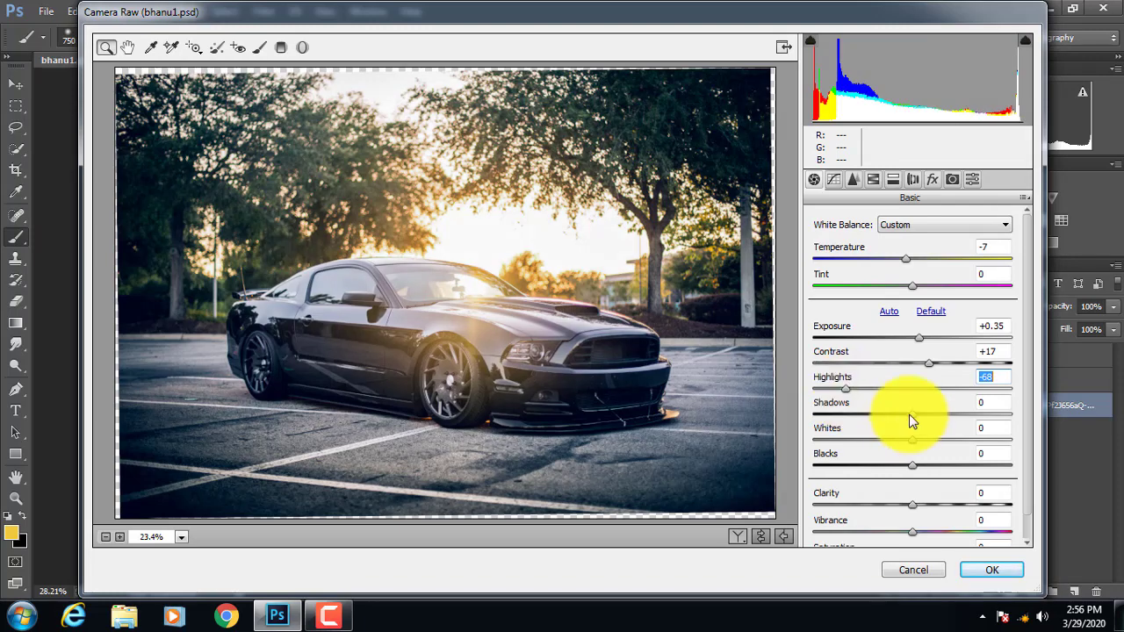
drag(911, 415, 893, 468)
drag(914, 504, 914, 535)
Set the background's parametric tone curve to Highlights -29, Lights -37, Darks +12 and Shadows +3.
click(834, 179)
scroll(965, 478, down, 1)
click(896, 484)
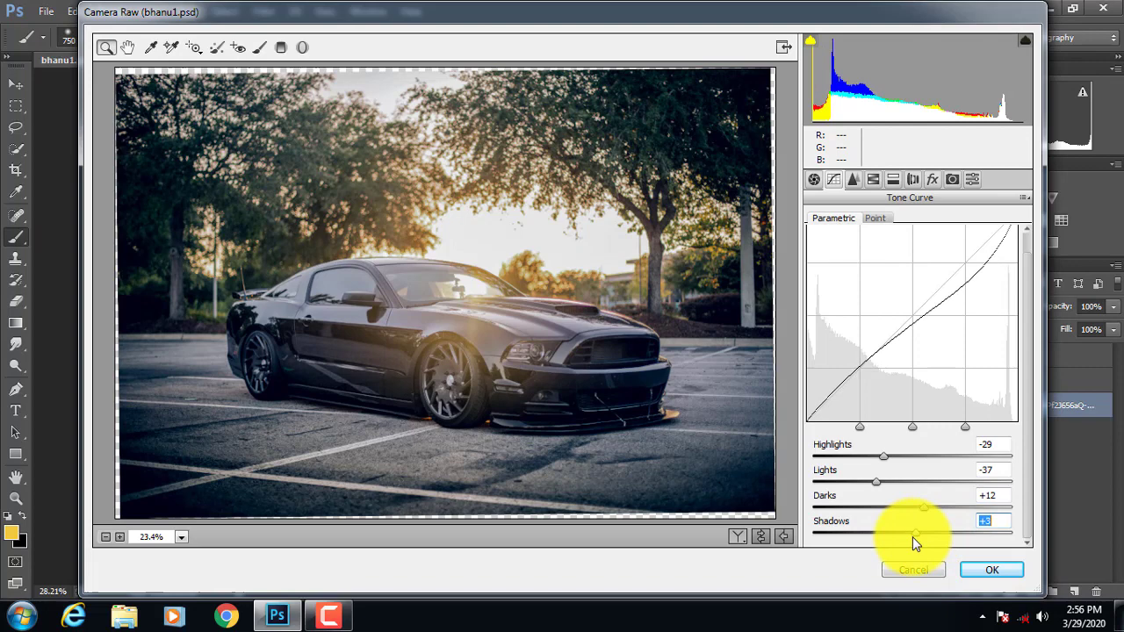
Set the background's saturation to Reds -27, Oranges -44, Greens +100, Aquas +84 and Blues -38, and apply the filter.
click(874, 181)
drag(916, 377, 1014, 385)
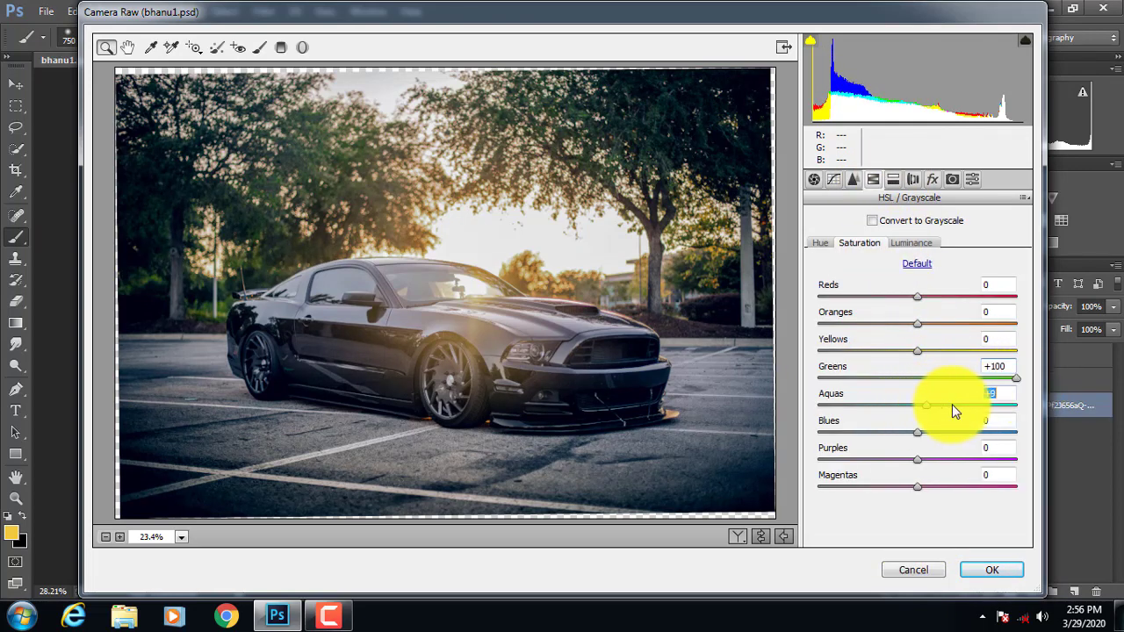
drag(955, 411, 1001, 409)
drag(917, 432, 882, 452)
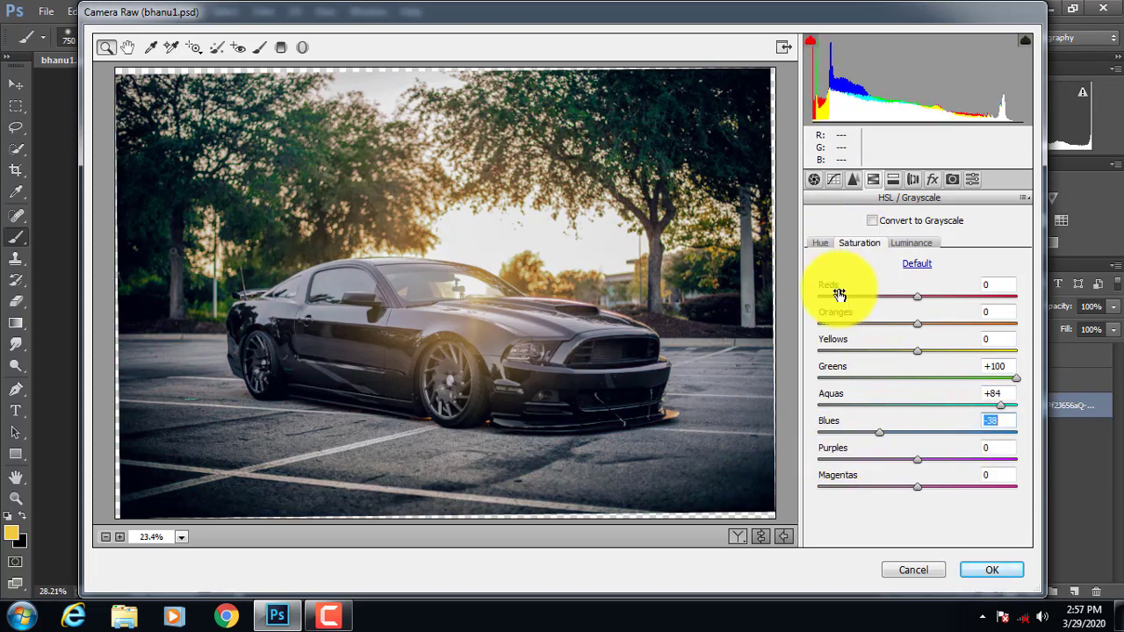
click(920, 325)
drag(920, 327, 862, 349)
drag(919, 296, 894, 301)
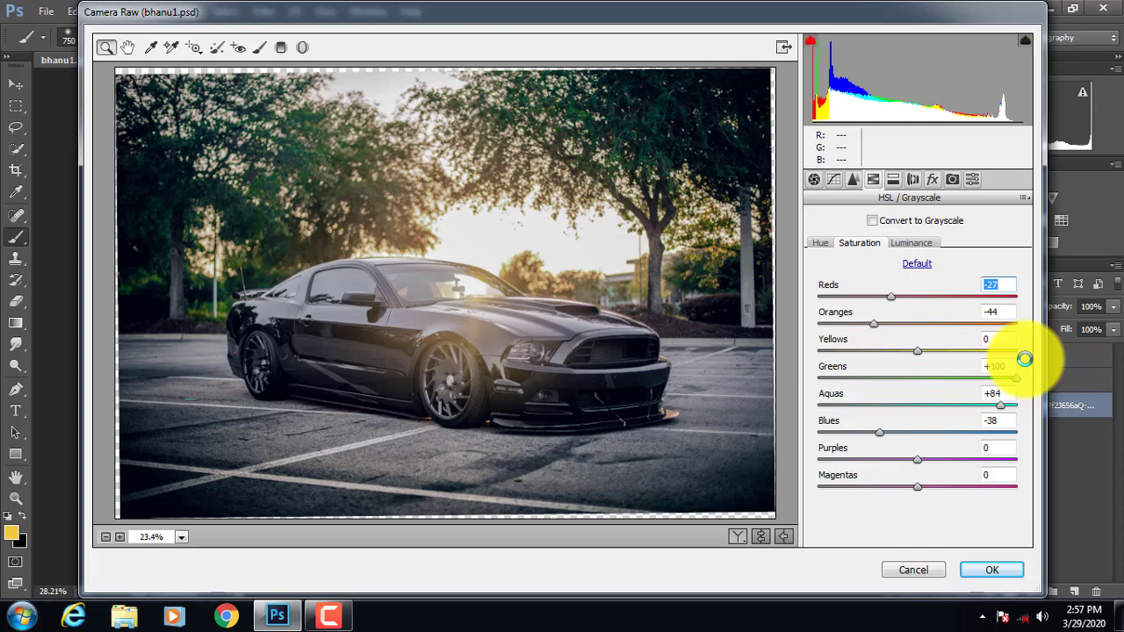
key(Return)
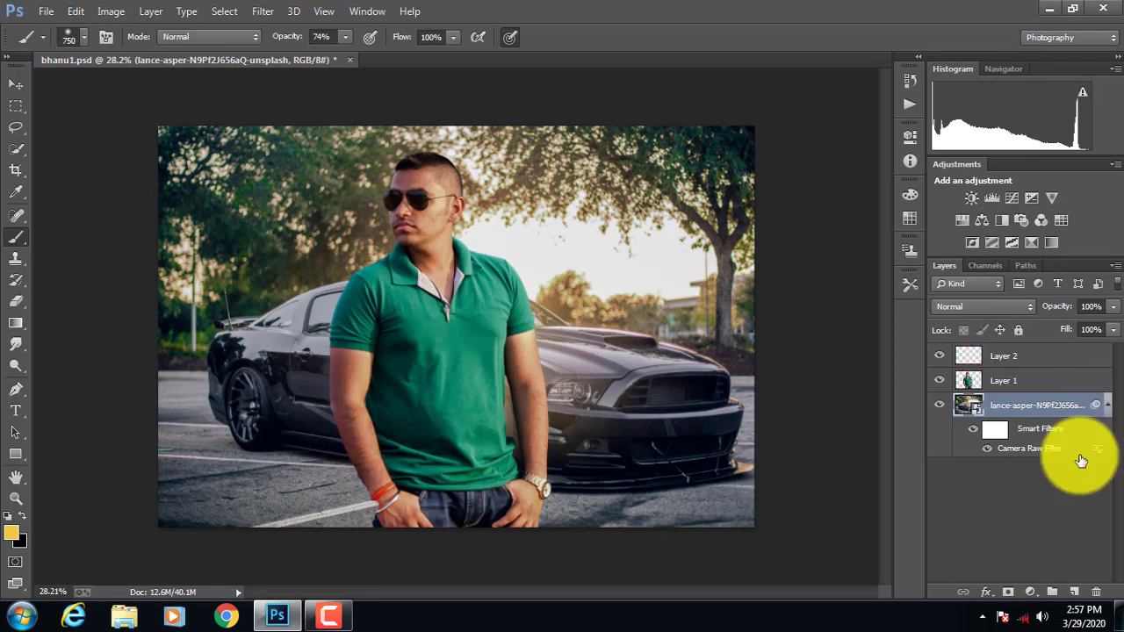
Paint a soft yellow spot over the car's front on Layer 2 and stretch it to about 160% wide and 58% high.
key(alt+period)
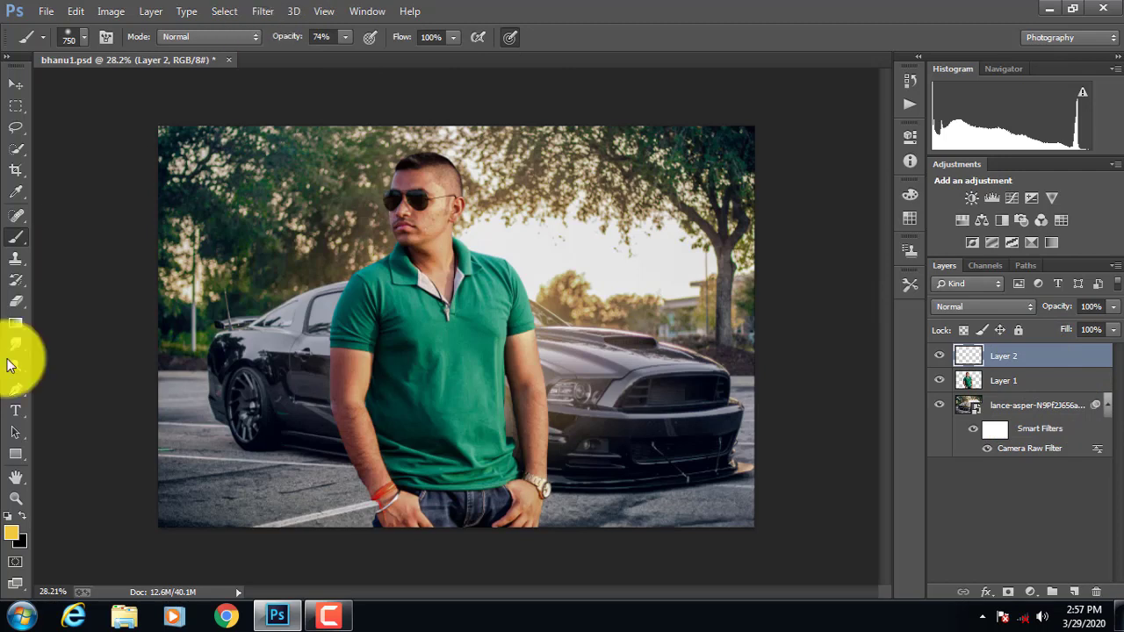
click(582, 389)
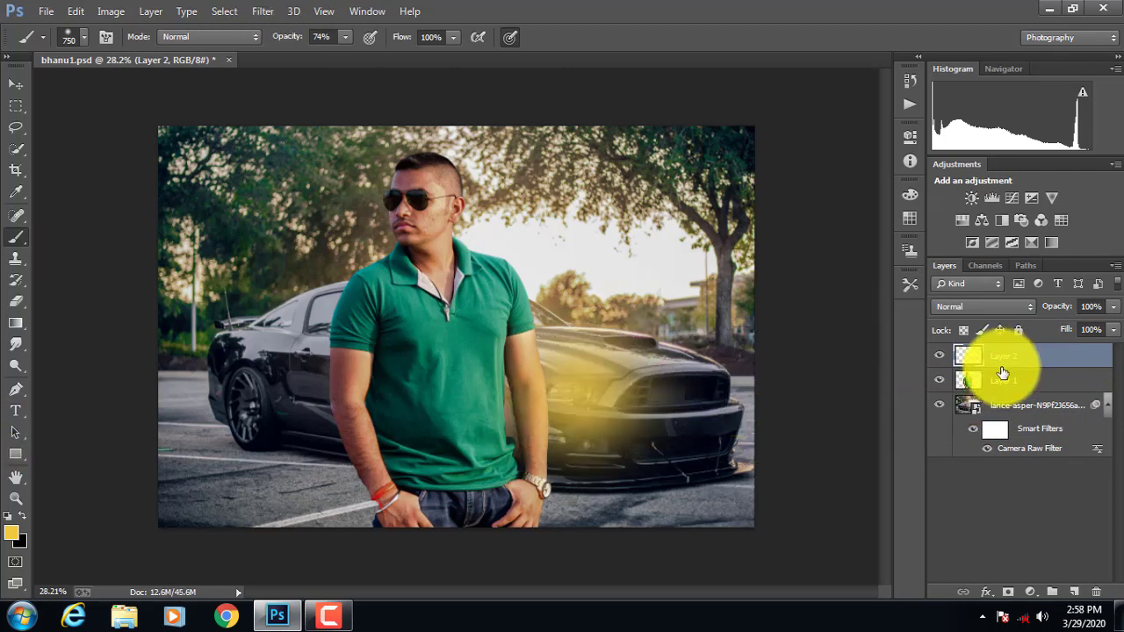
key(ctrl+t)
drag(582, 258, 582, 418)
drag(716, 473, 878, 577)
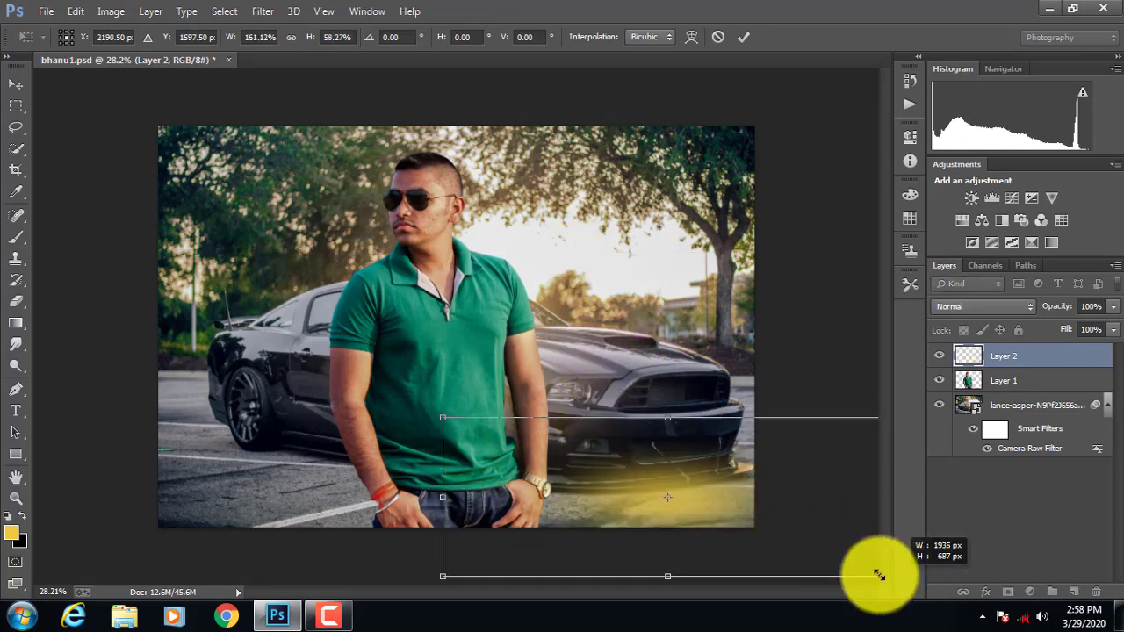
drag(775, 532, 654, 430)
Warp the yellow glow so it fans out from the headlight toward the car's front end, and commit the transform.
right_click(618, 439)
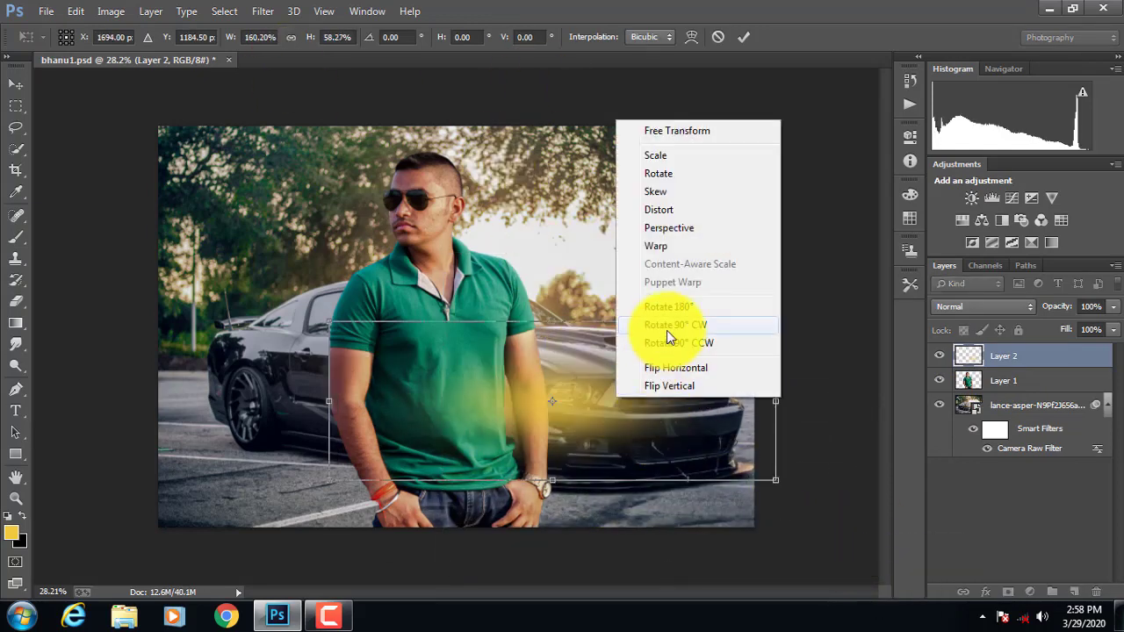
click(656, 246)
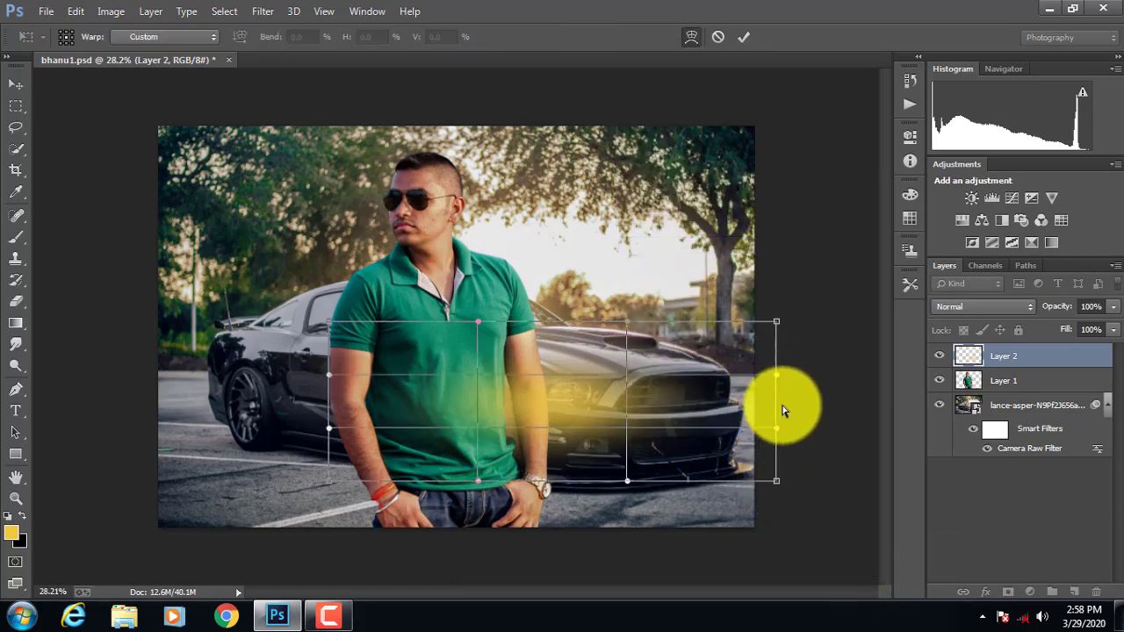
drag(777, 483, 835, 606)
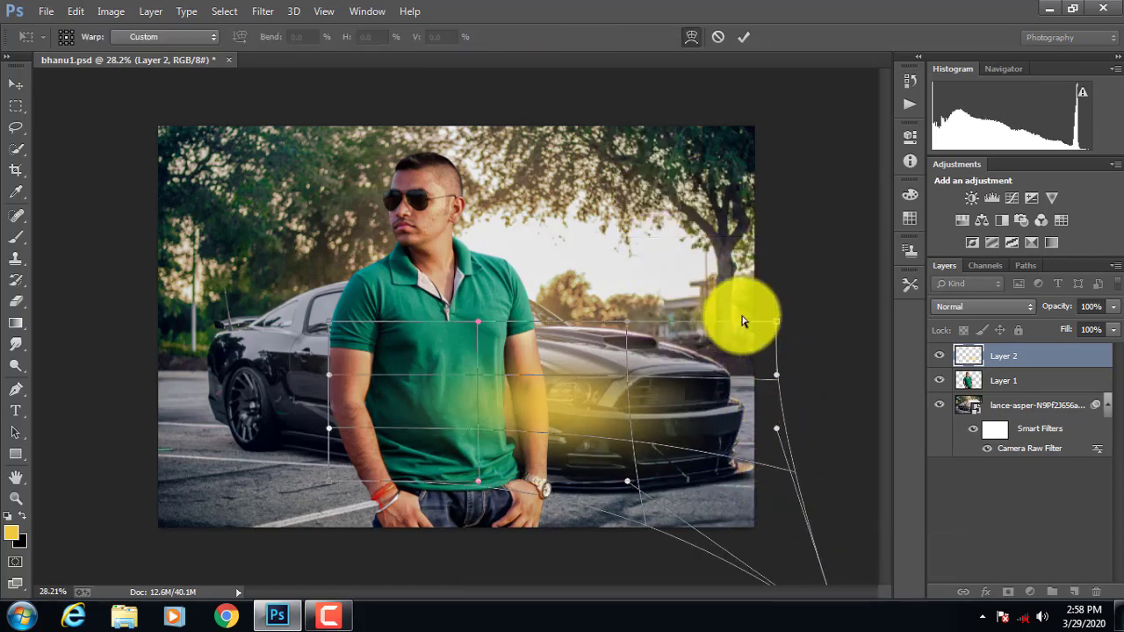
drag(774, 327, 863, 213)
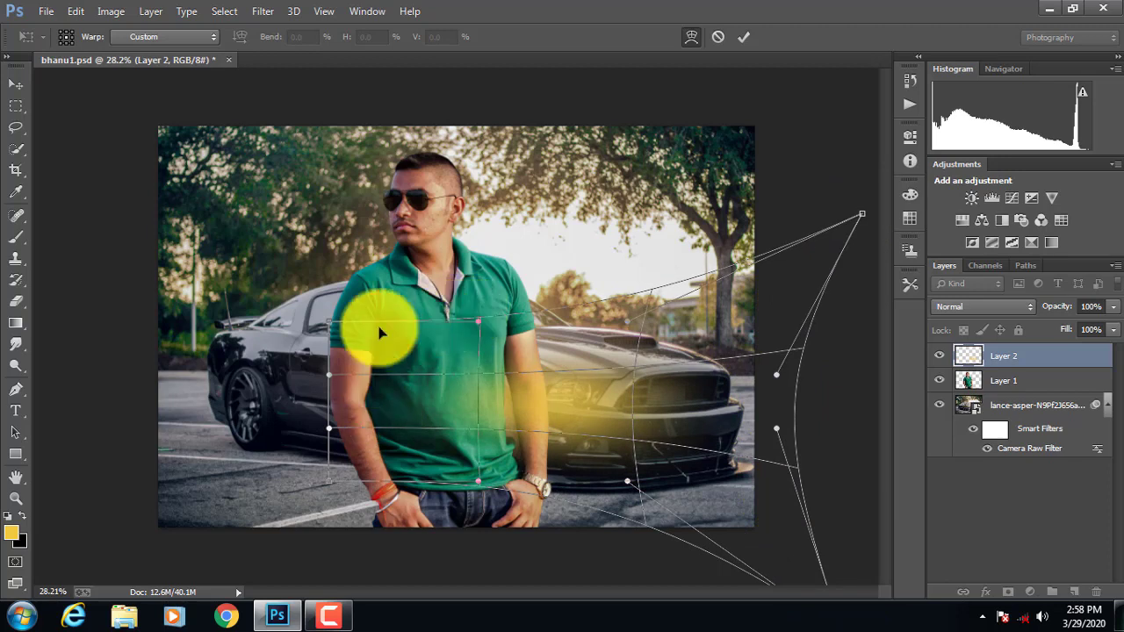
drag(477, 324, 474, 402)
click(746, 37)
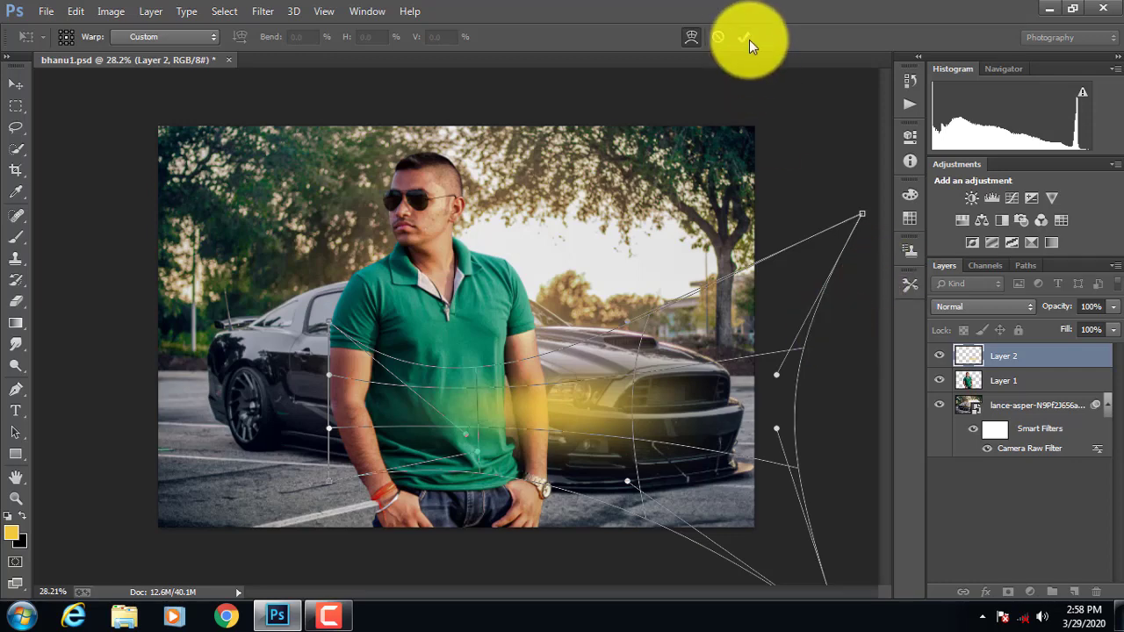
Scale the yellow glow to about 73% width and 81% height and move it over the car's headlight and grille.
key(b)
key(ctrl+t)
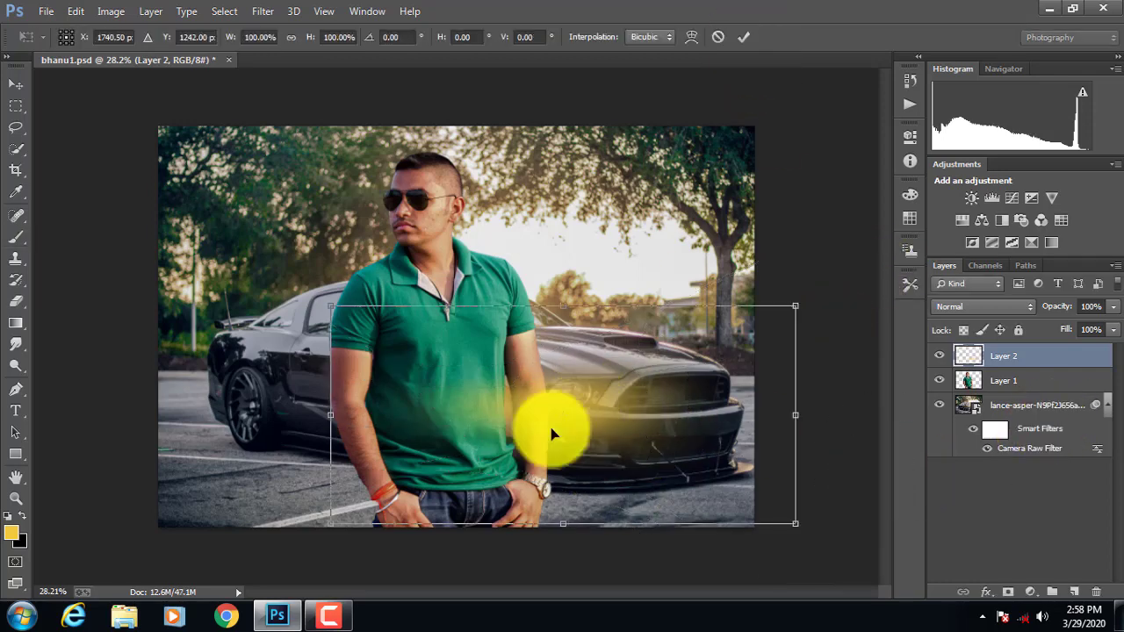
drag(546, 431, 647, 401)
drag(863, 309, 718, 407)
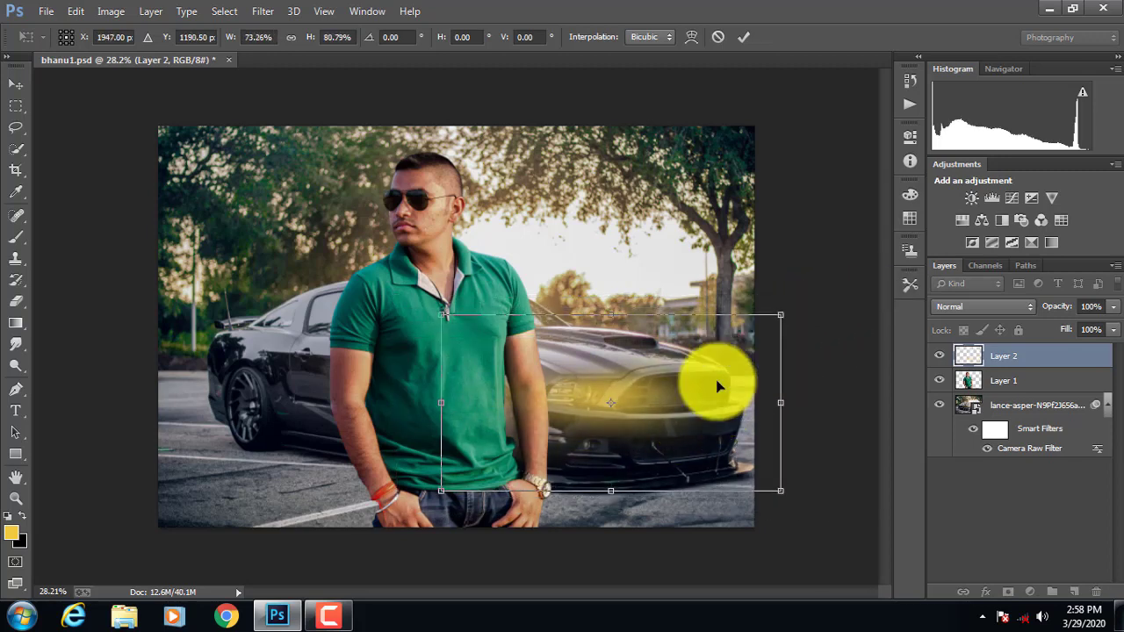
click(738, 38)
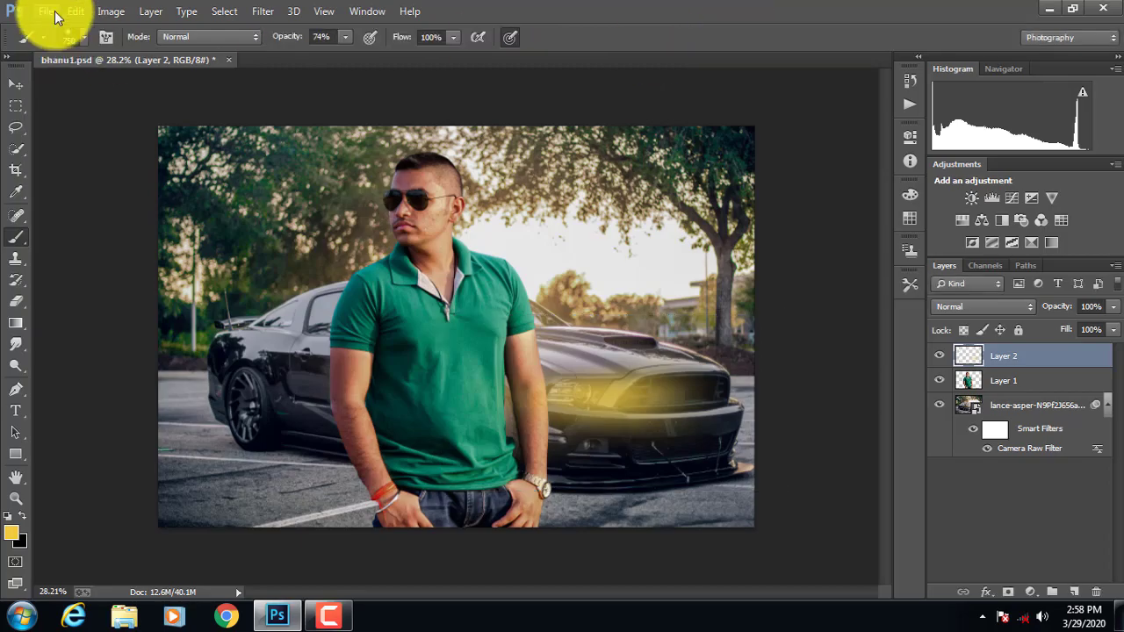
Place the glowlight JPG from the Downloads subfolder SHAREit\RMX1911\file as an embedded image.
click(46, 10)
click(77, 243)
click(71, 132)
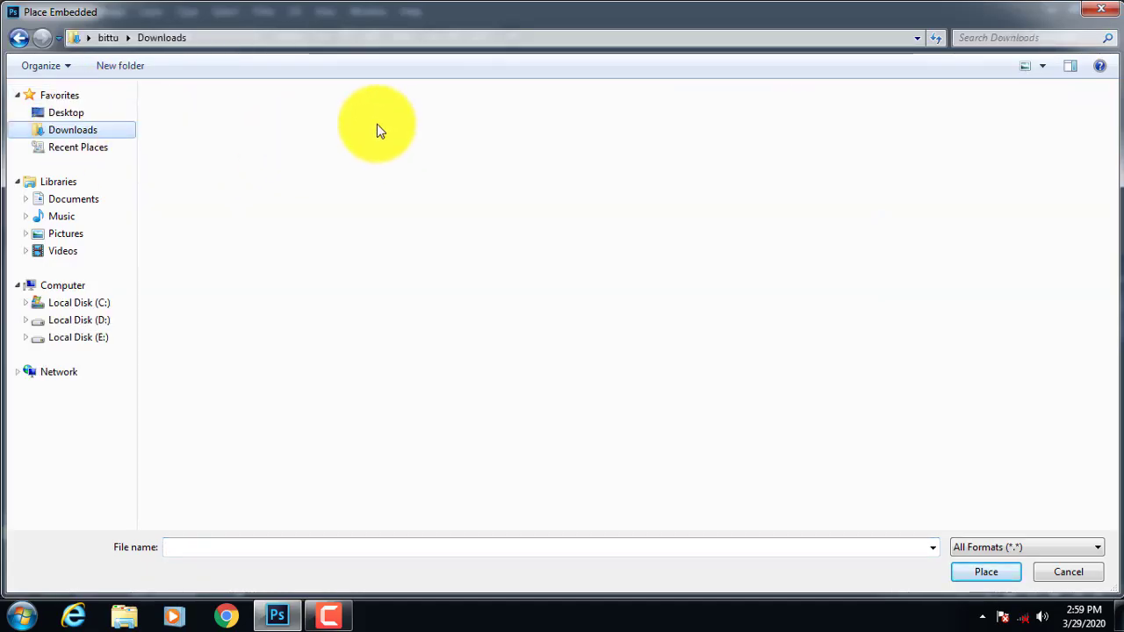
double_click(580, 109)
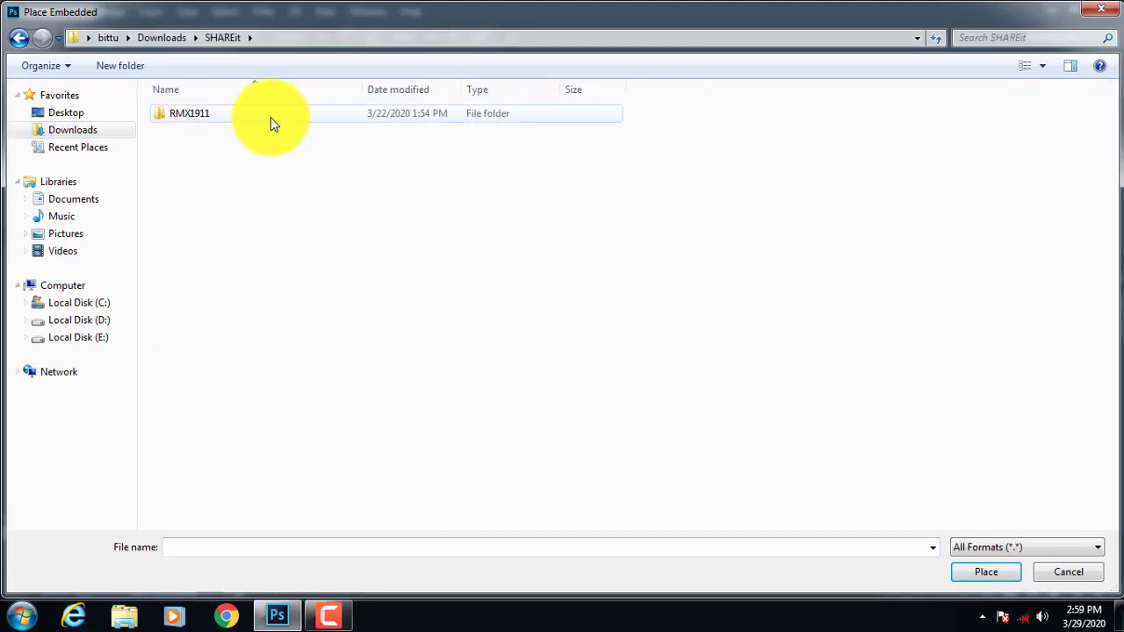
double_click(186, 113)
double_click(190, 131)
click(18, 37)
double_click(172, 113)
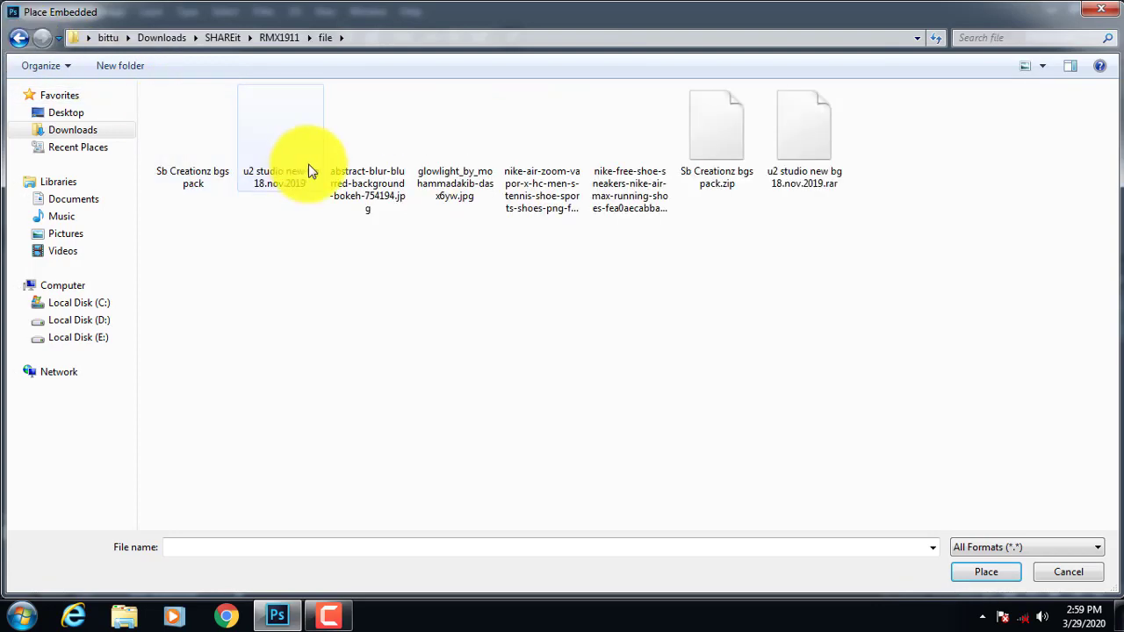
click(455, 176)
click(988, 570)
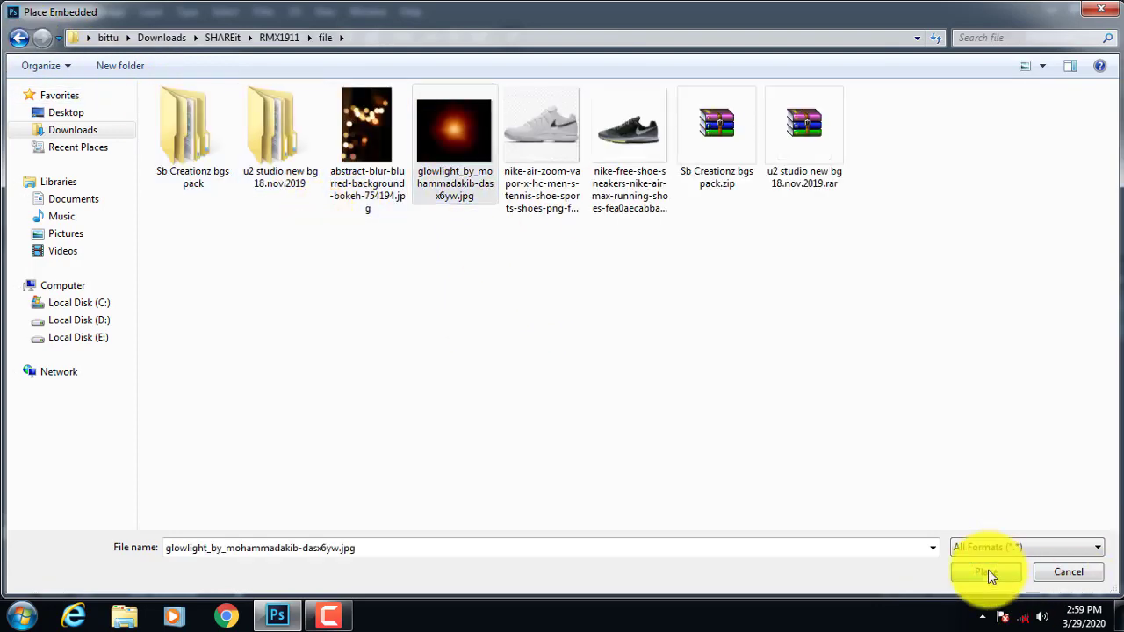
Scale the placed glowlight image to about 116% by 118% over the car's headlight and set its blending mode to Screen.
drag(377, 403, 351, 469)
drag(464, 407, 601, 426)
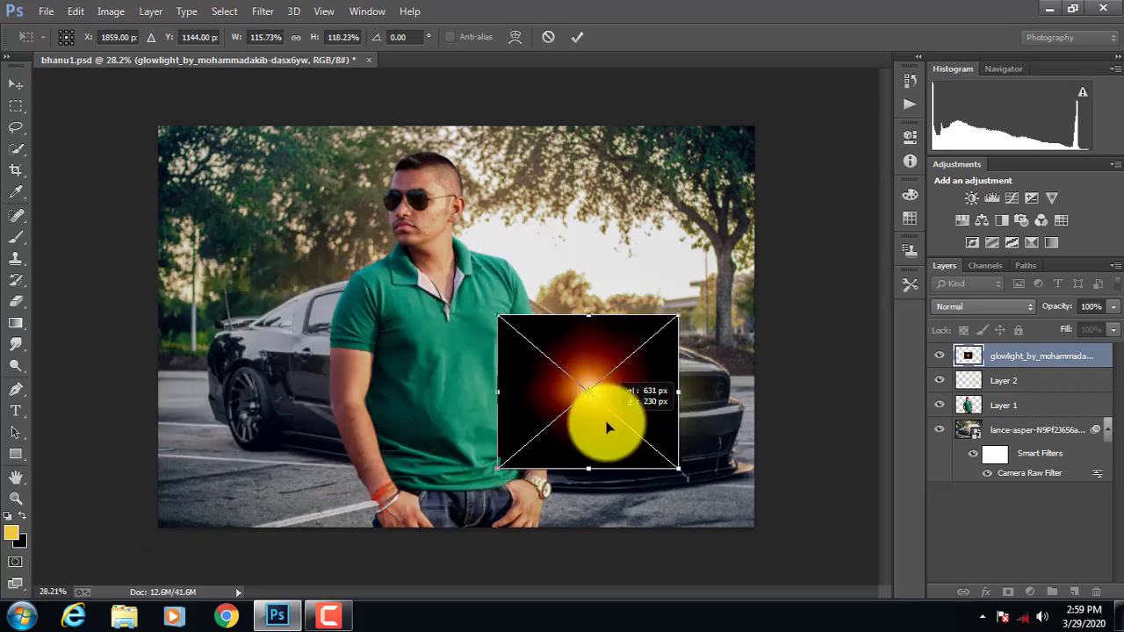
click(1003, 310)
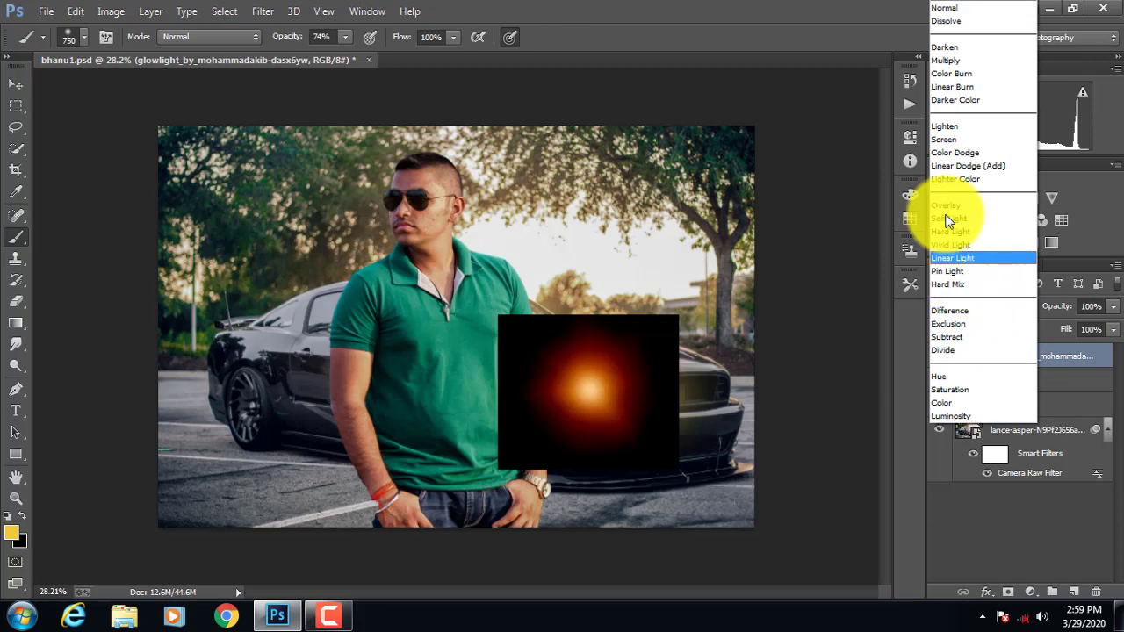
key(Up)
key(Return)
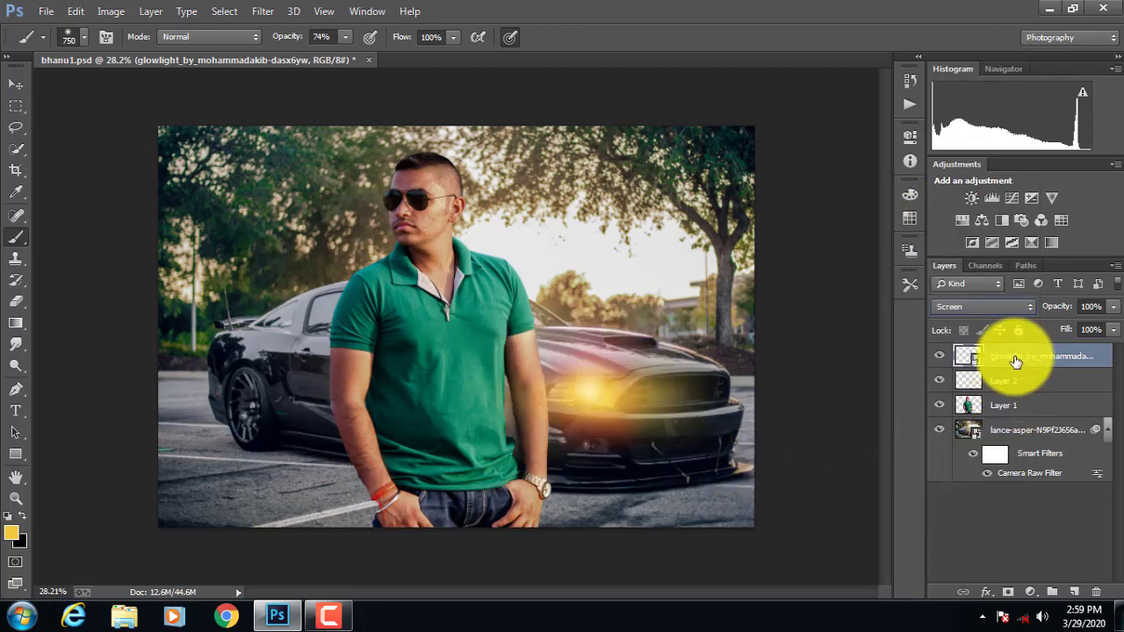
Shrink the glowlight layer and centre its bright spot on the car's headlight, committing the transform.
key(ctrl+t)
mouse_move(627, 396)
mouse_down()
mouse_move(610, 402)
mouse_move(620, 401)
mouse_up()
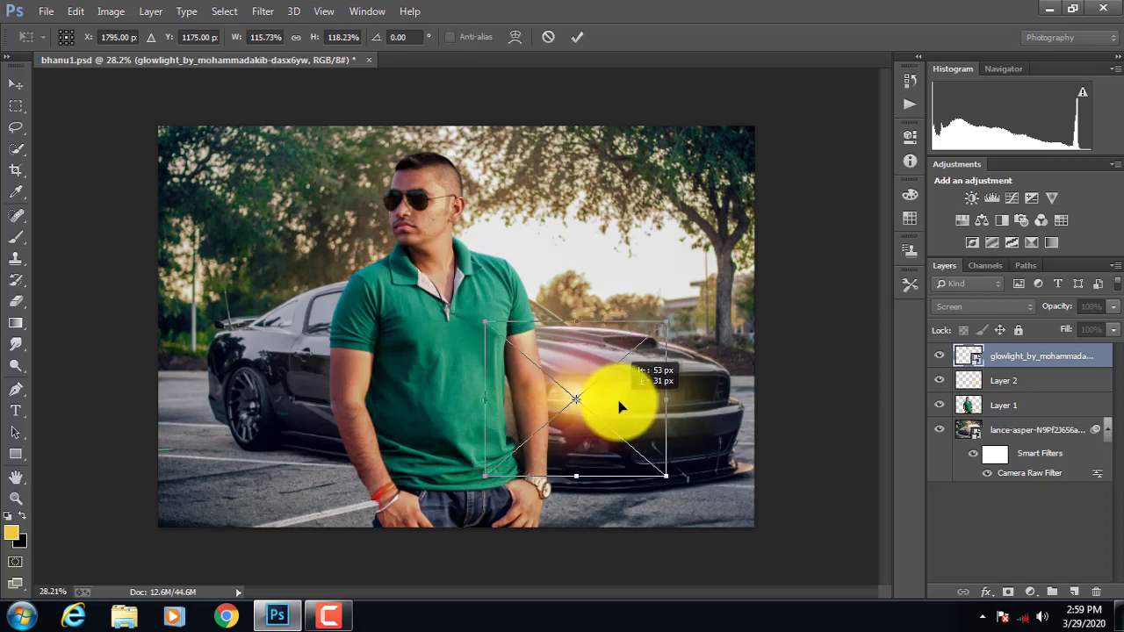
drag(667, 314, 617, 382)
click(578, 37)
key(b)
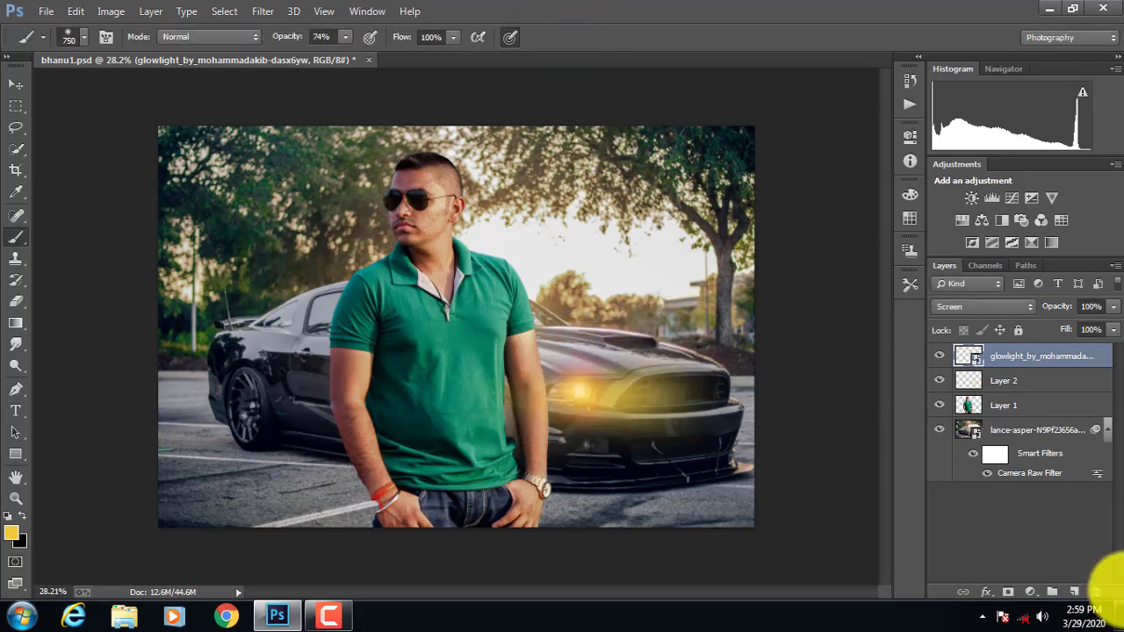
Apply the basic Blur filter to the car background layer and check the effect at different magnifications.
click(1011, 403)
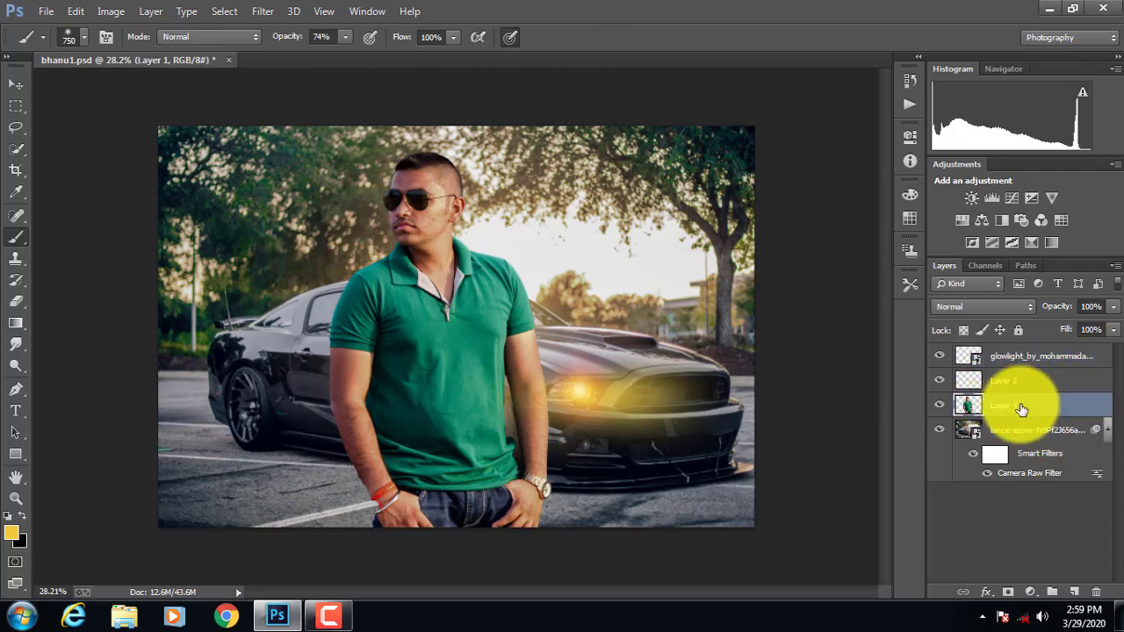
click(1005, 429)
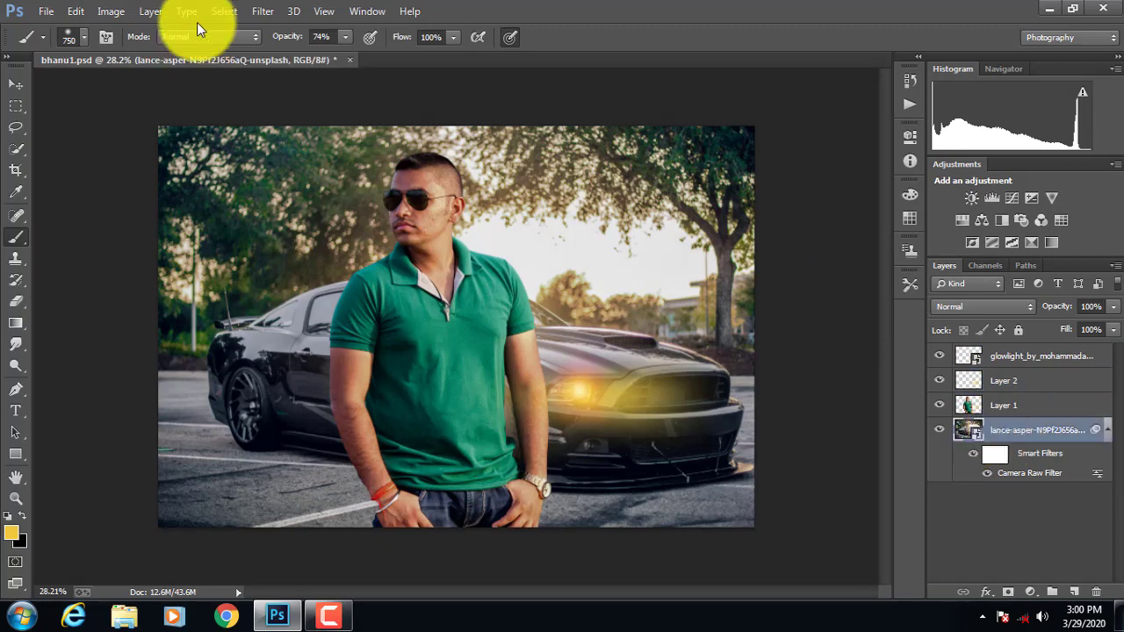
click(262, 11)
mouse_move(481, 209)
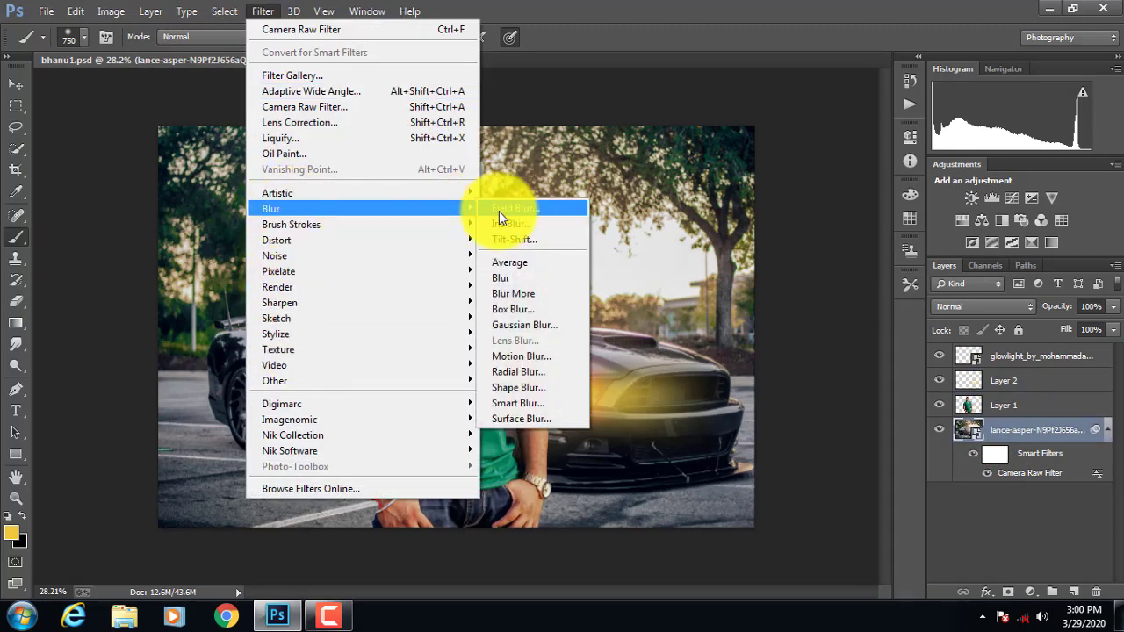
click(505, 279)
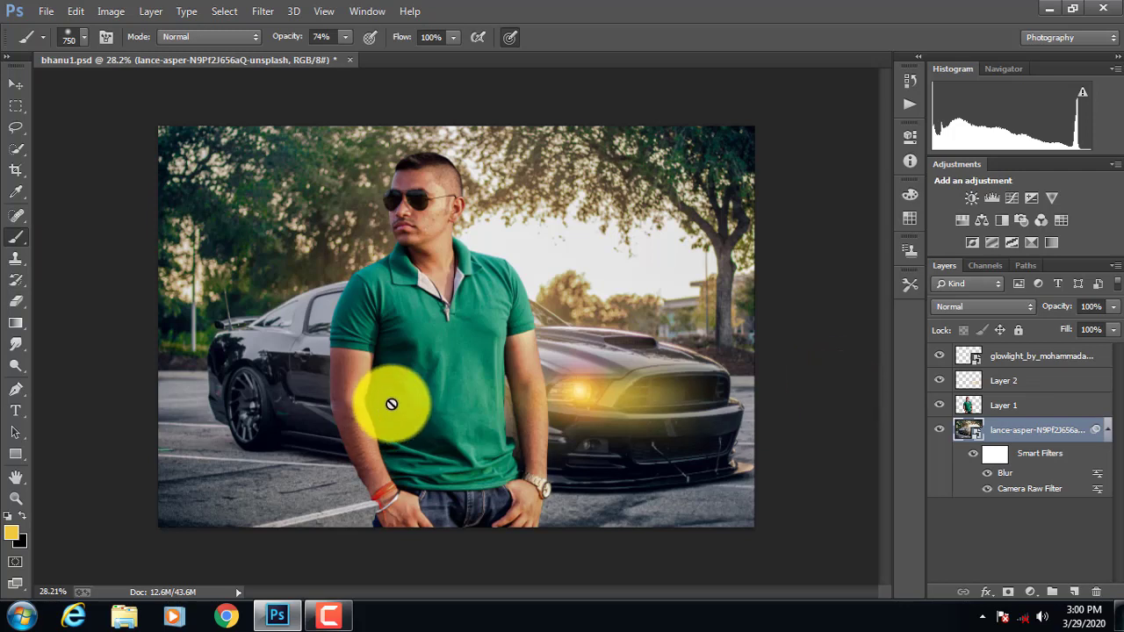
scroll(405, 314, up, 1)
scroll(412, 347, up, 3)
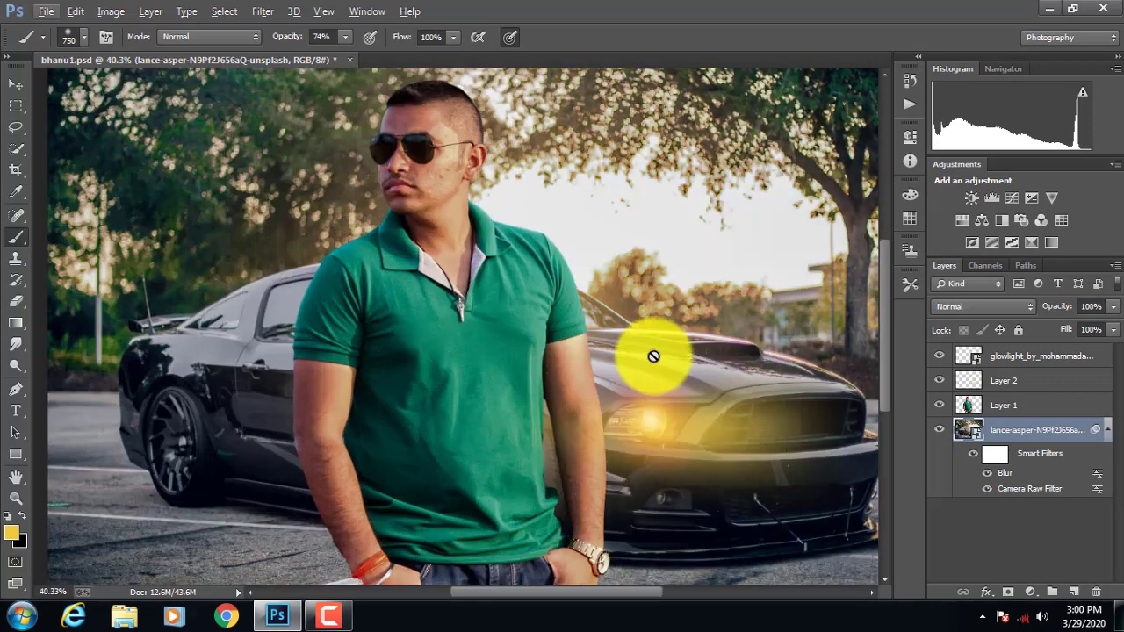
scroll(645, 220, down, 5)
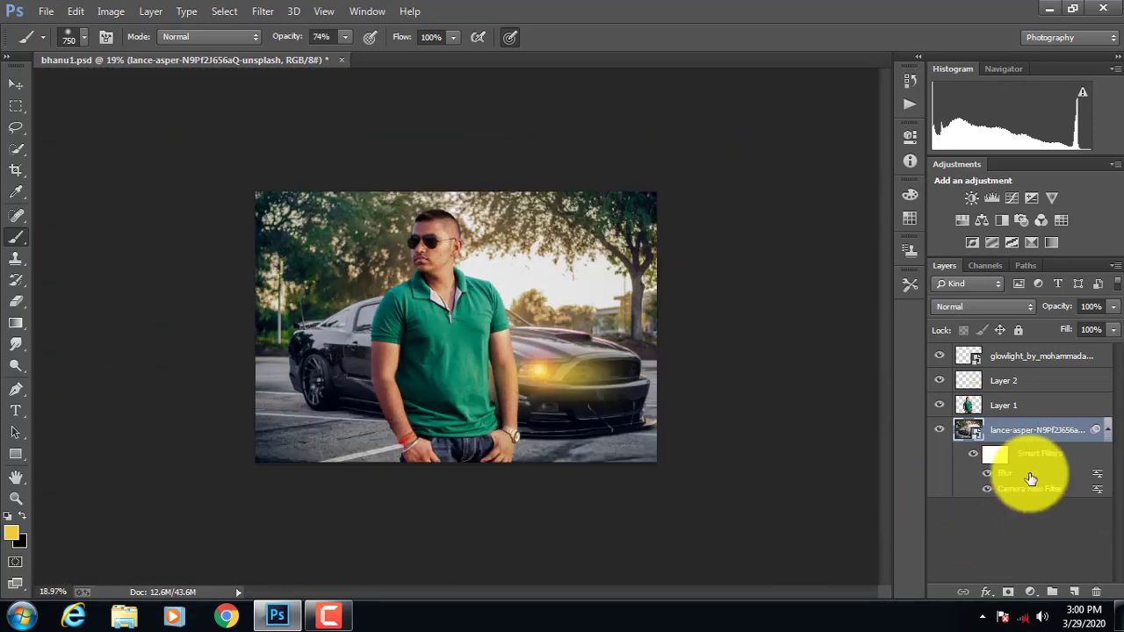
scroll(571, 351, up, 4)
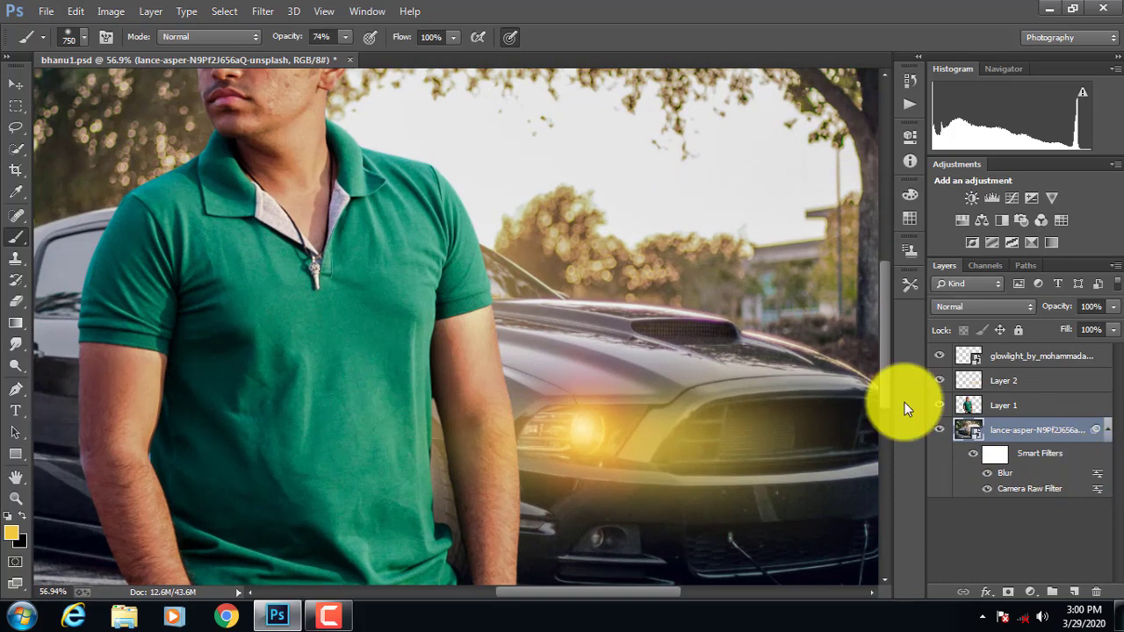
Rasterize the car background layer and soften it slightly with a low-radius Gaussian Blur.
right_click(1051, 430)
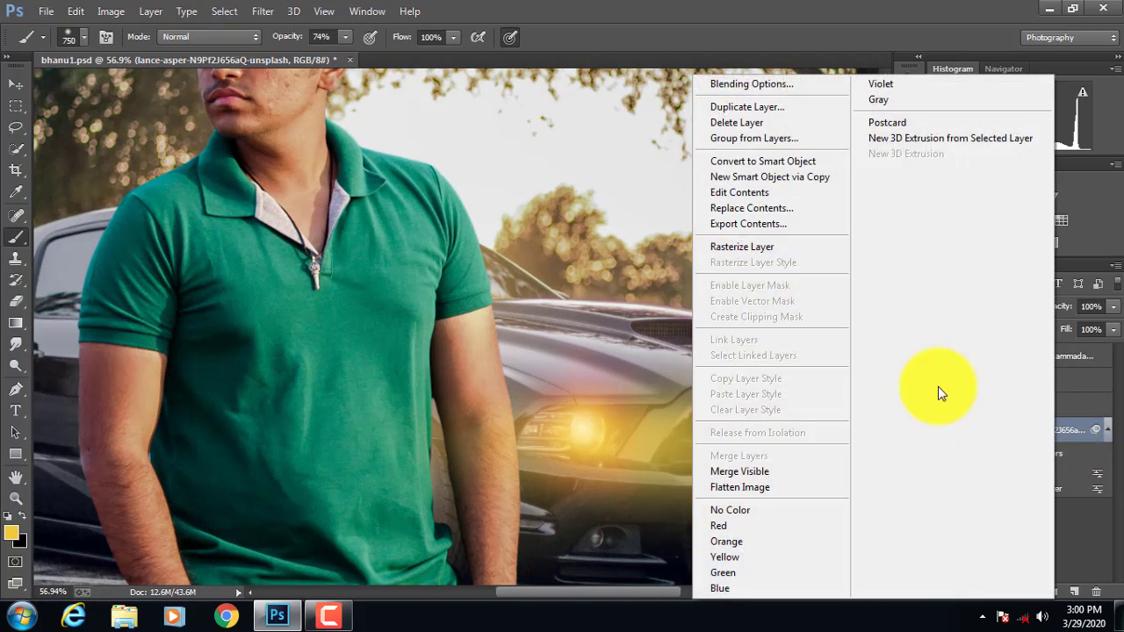
click(782, 245)
click(273, 10)
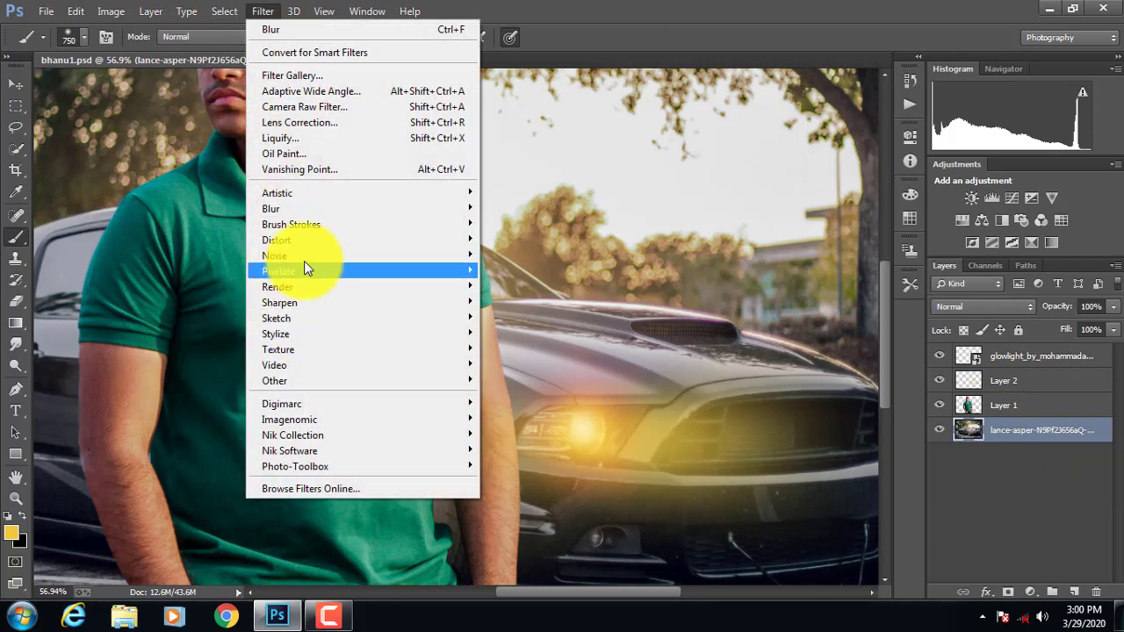
click(536, 321)
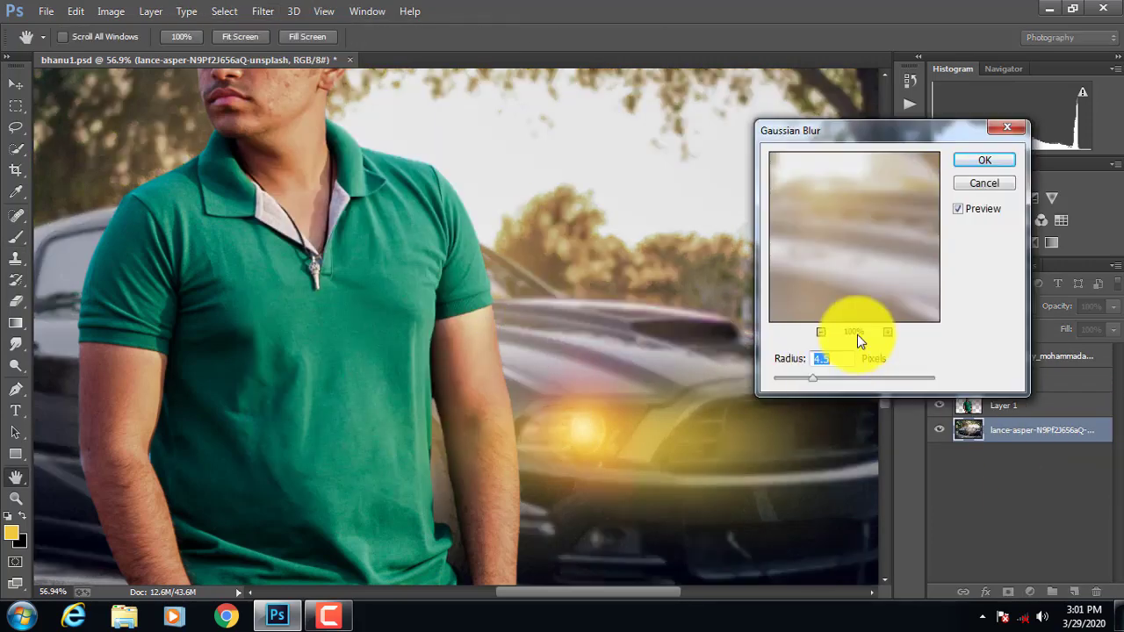
drag(825, 379, 787, 379)
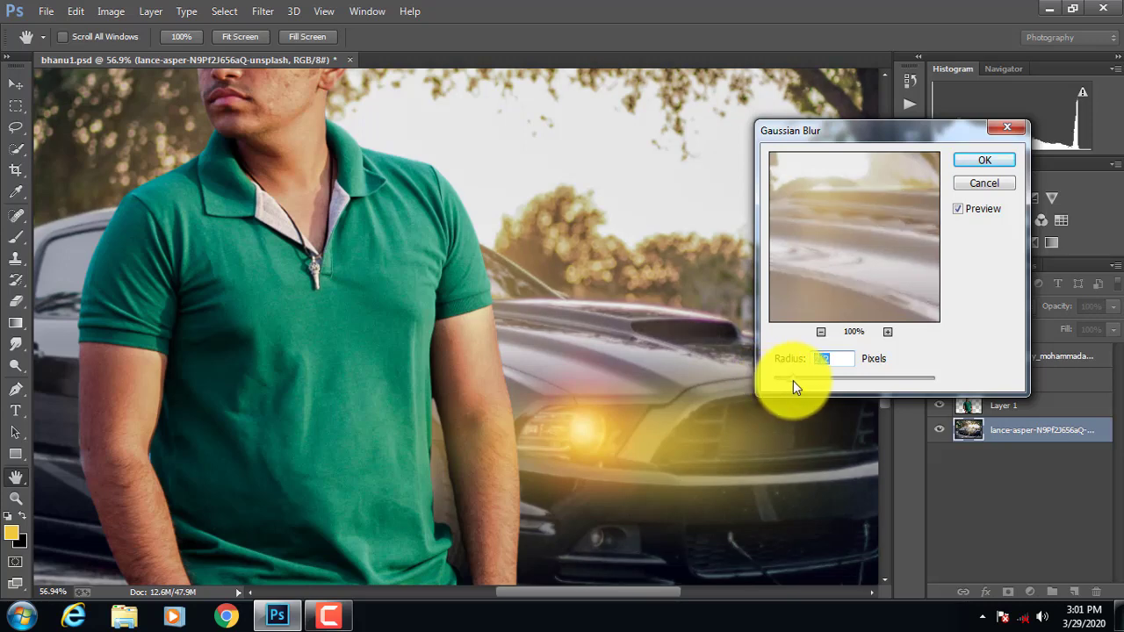
click(984, 159)
key(b)
key(ctrl+0)
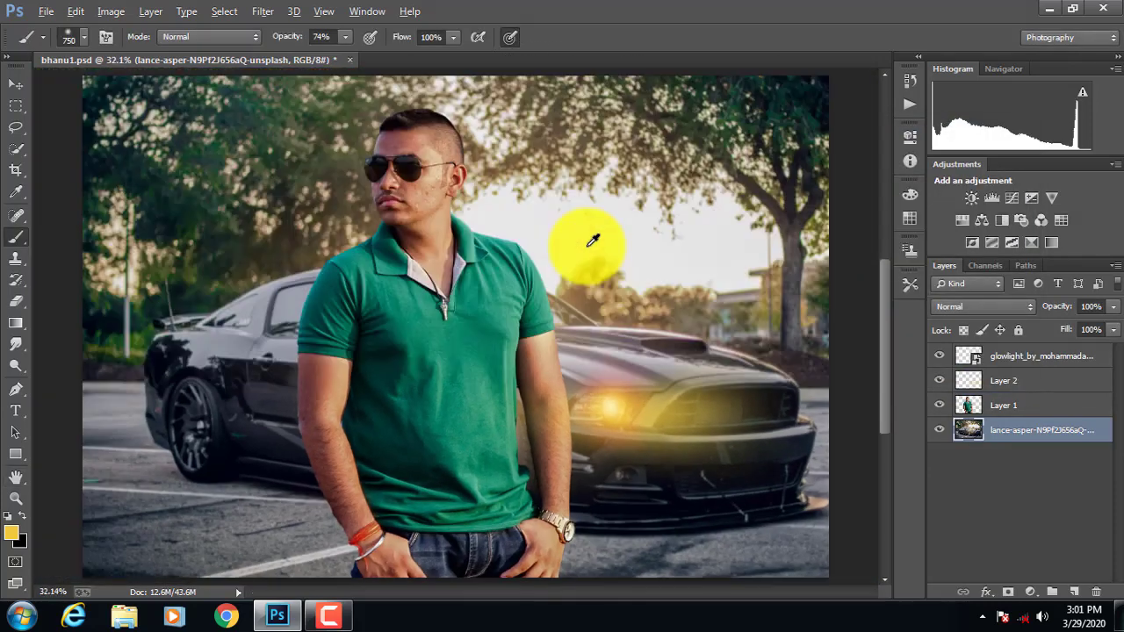
Smooth the man's skin on Layer 1 with the SkinFiner filter using its Default preset.
scroll(593, 241, down, 3)
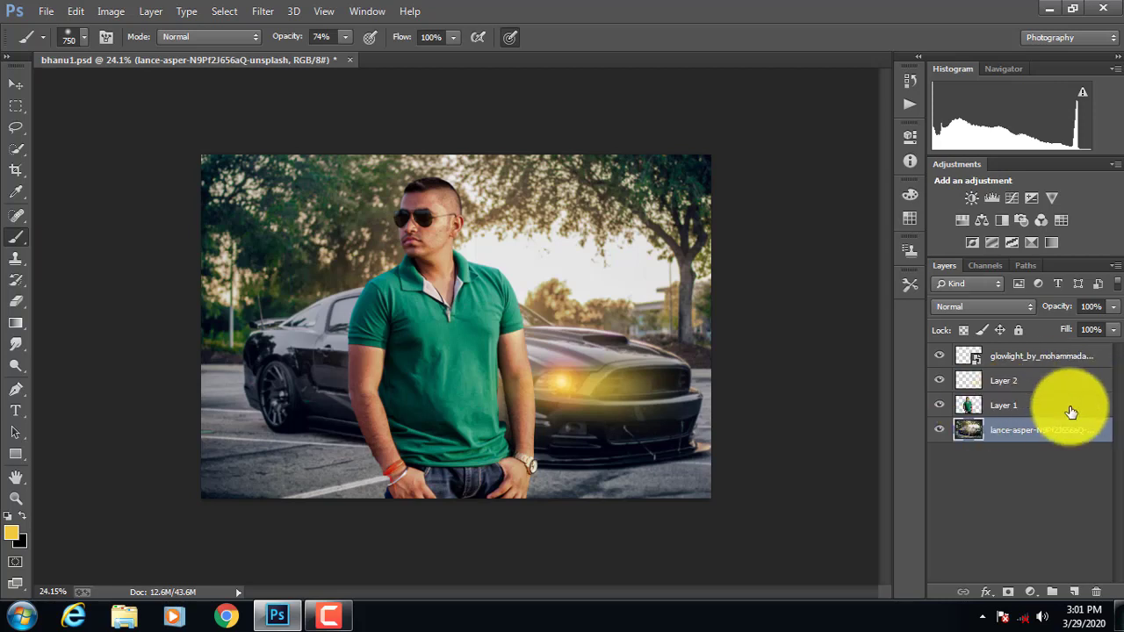
click(1001, 405)
click(1004, 356)
click(988, 406)
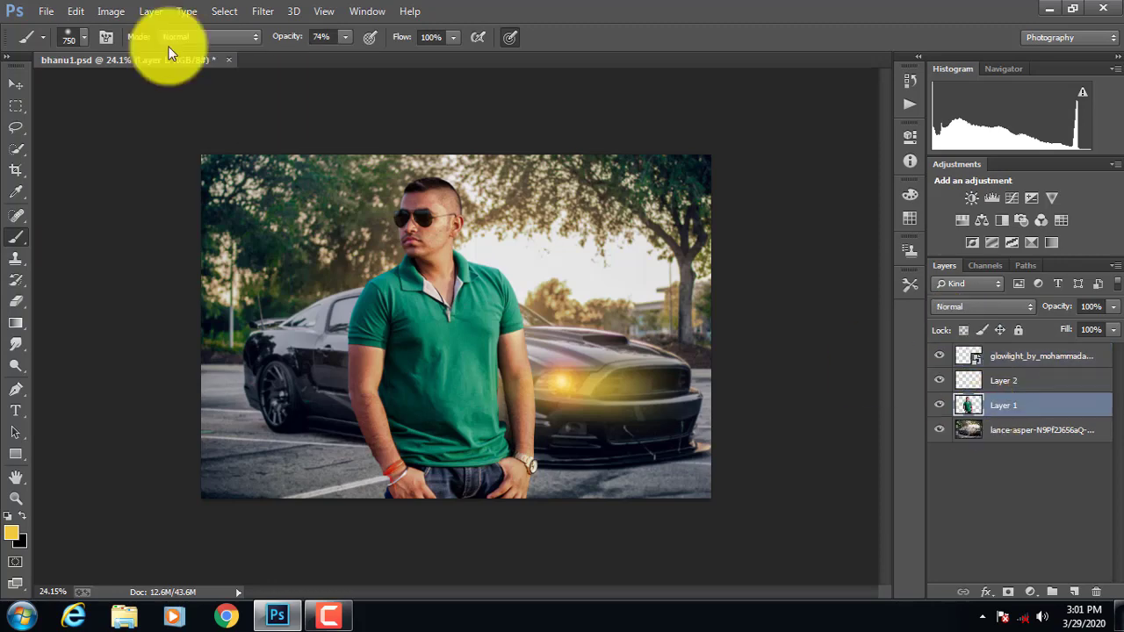
click(263, 11)
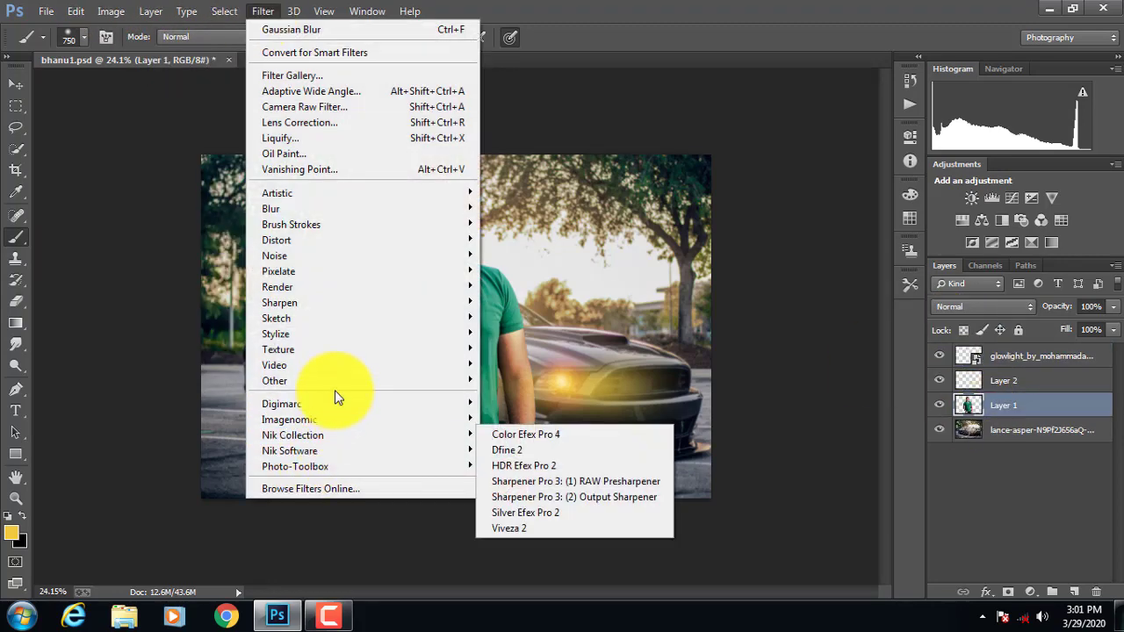
key(Escape)
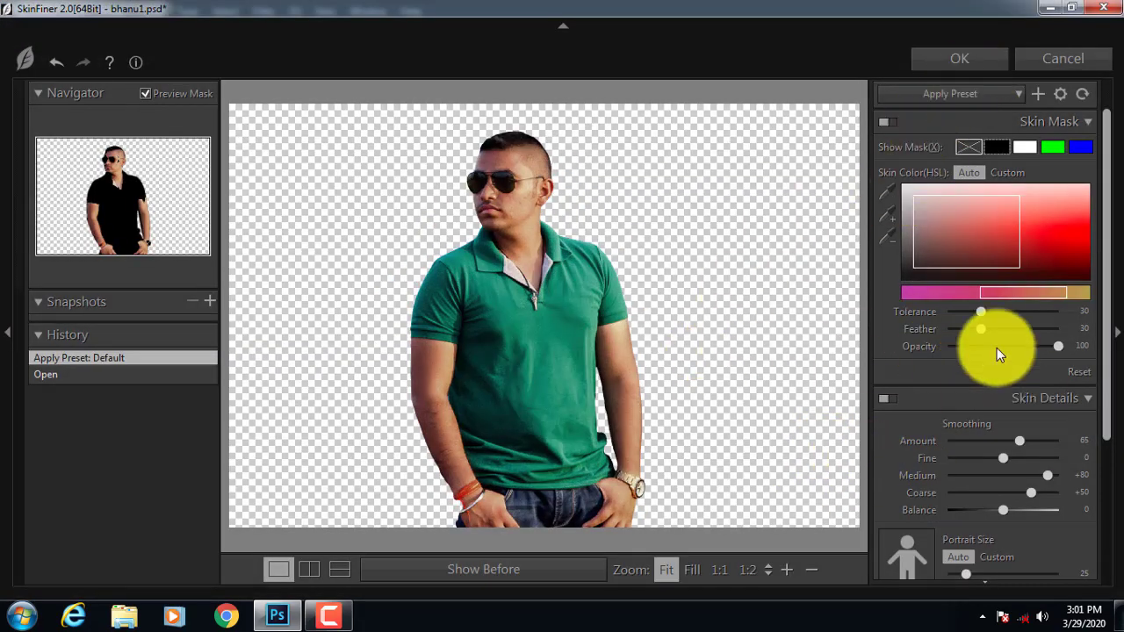
click(961, 61)
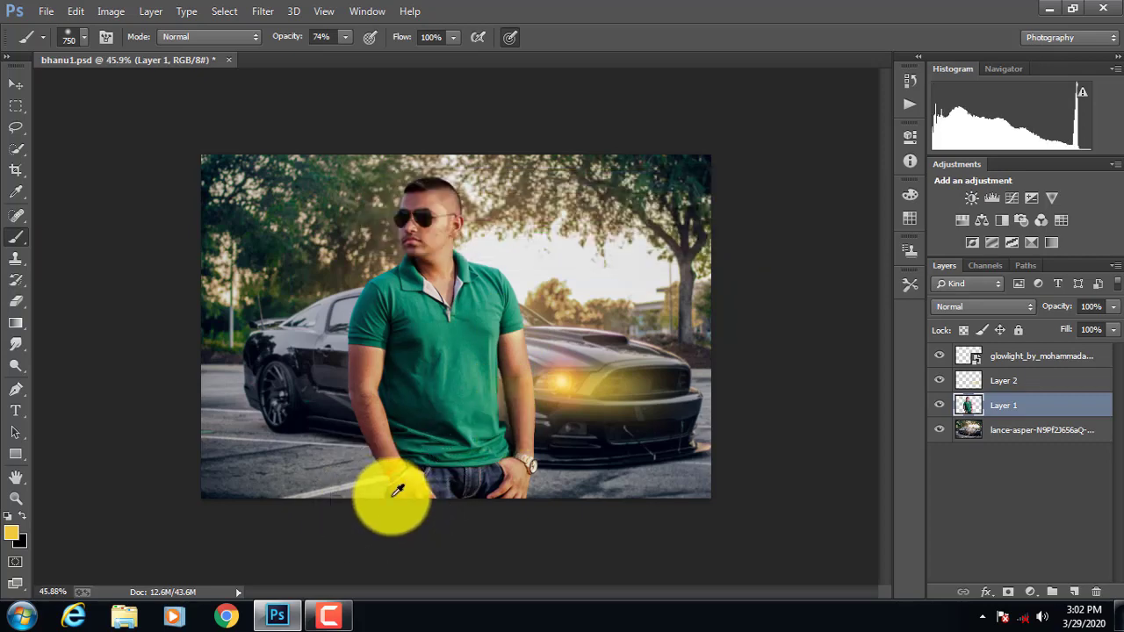
scroll(394, 494, up, 3)
scroll(472, 499, down, 3)
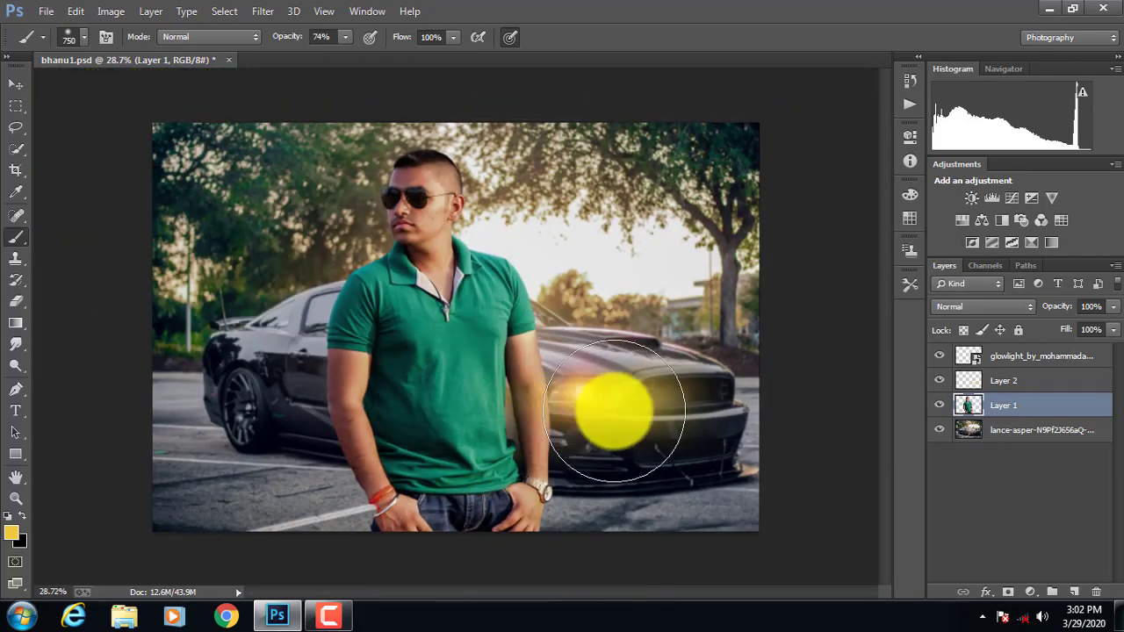
Crop away the lower strip of the picture so it ends just below the man's wrists.
click(1011, 380)
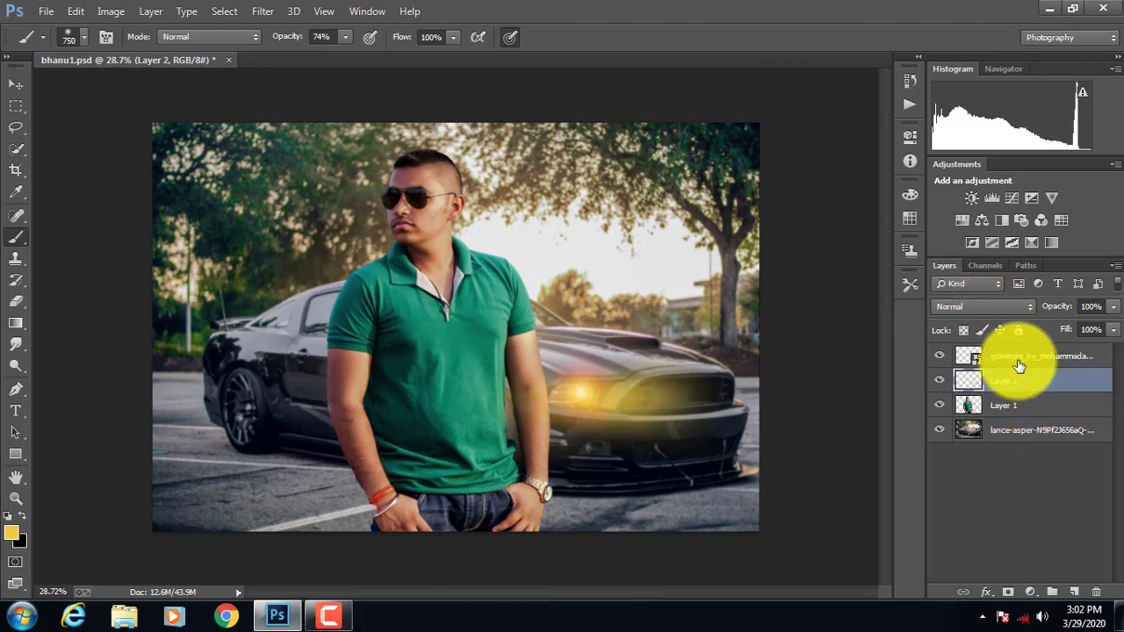
click(1029, 430)
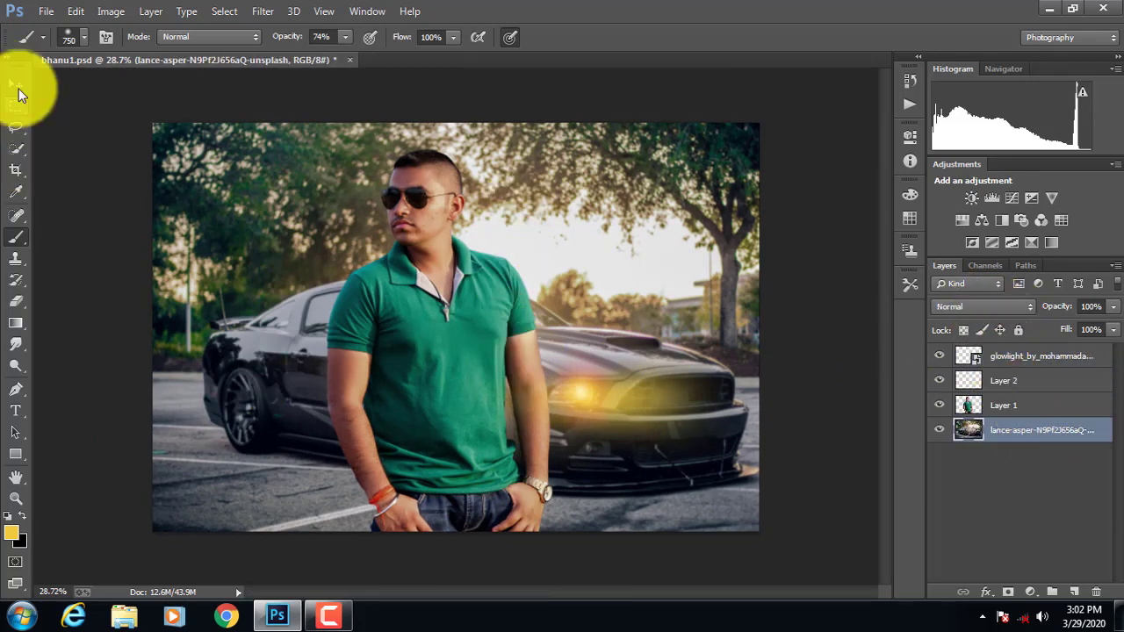
click(15, 180)
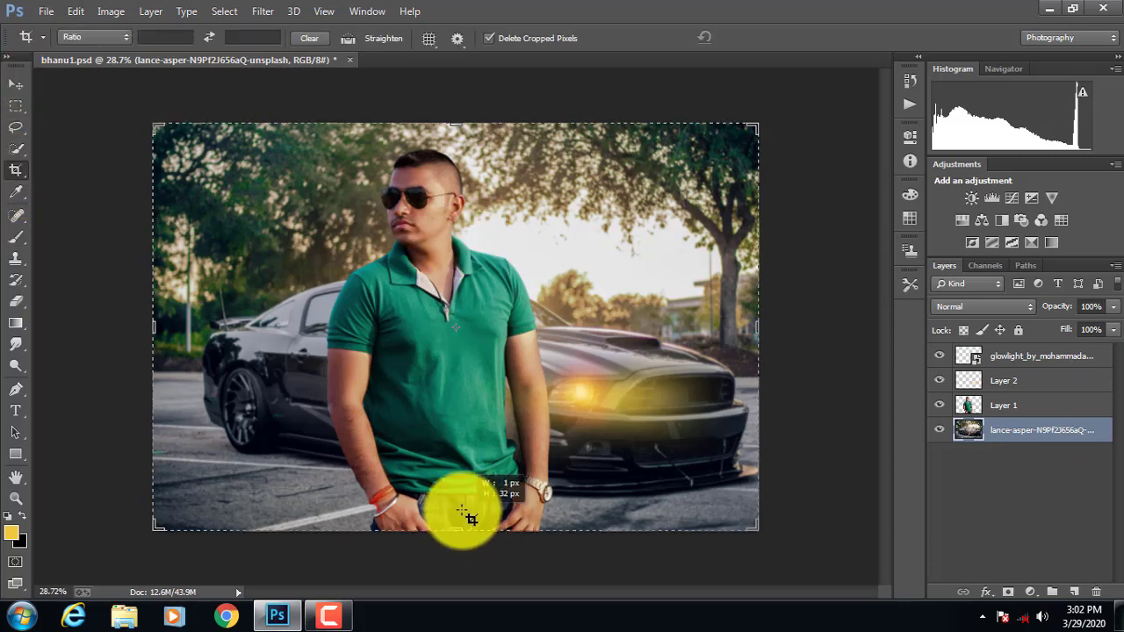
drag(462, 505, 469, 522)
drag(752, 526, 747, 515)
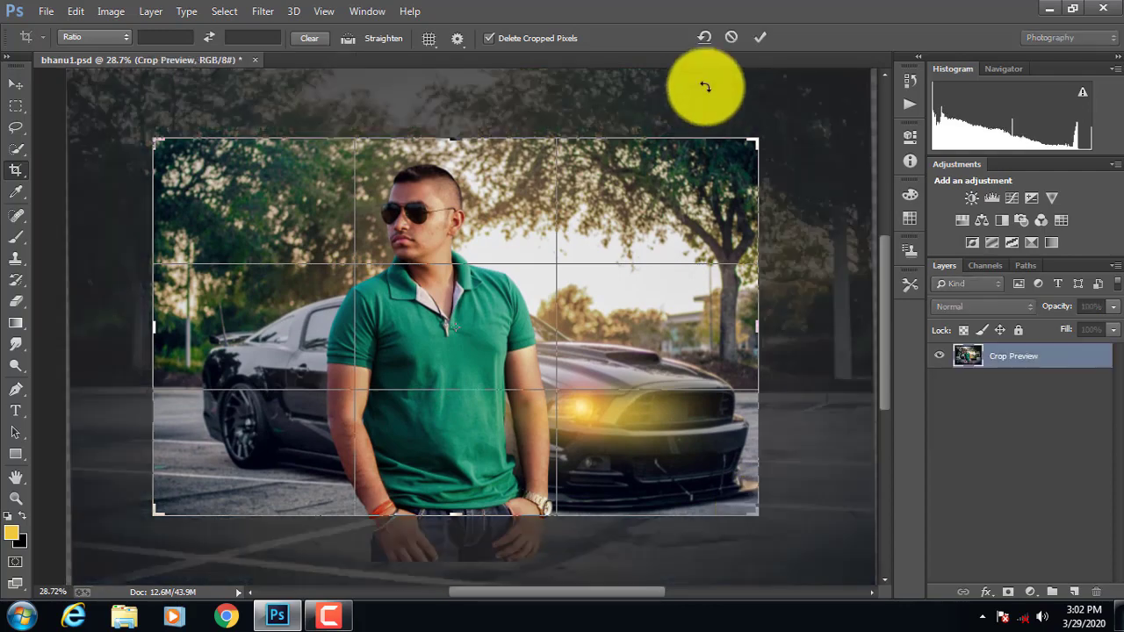
key(Return)
Sharpen the car background layer in the Camera Raw filter with the sharpening Amount at its maximum.
scroll(477, 251, up, 5)
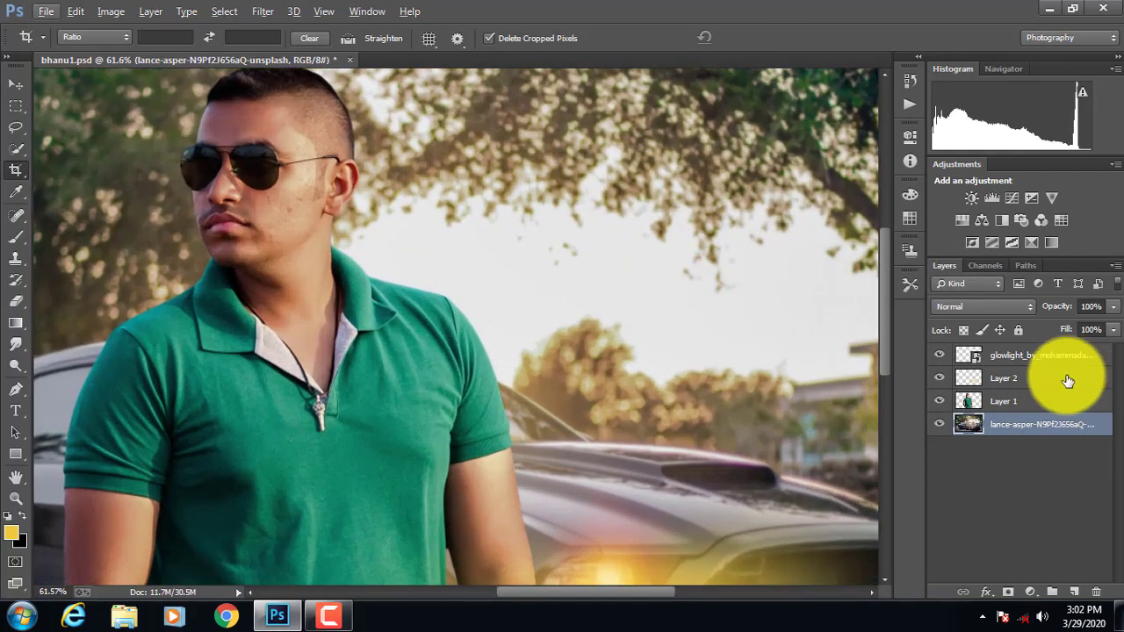
click(262, 11)
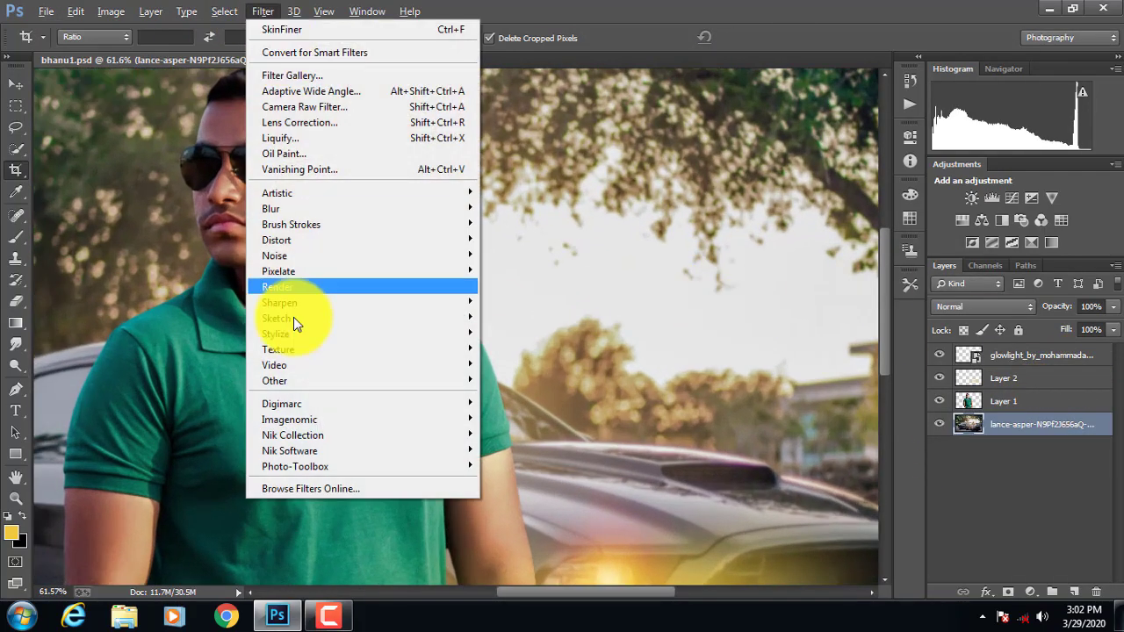
click(295, 107)
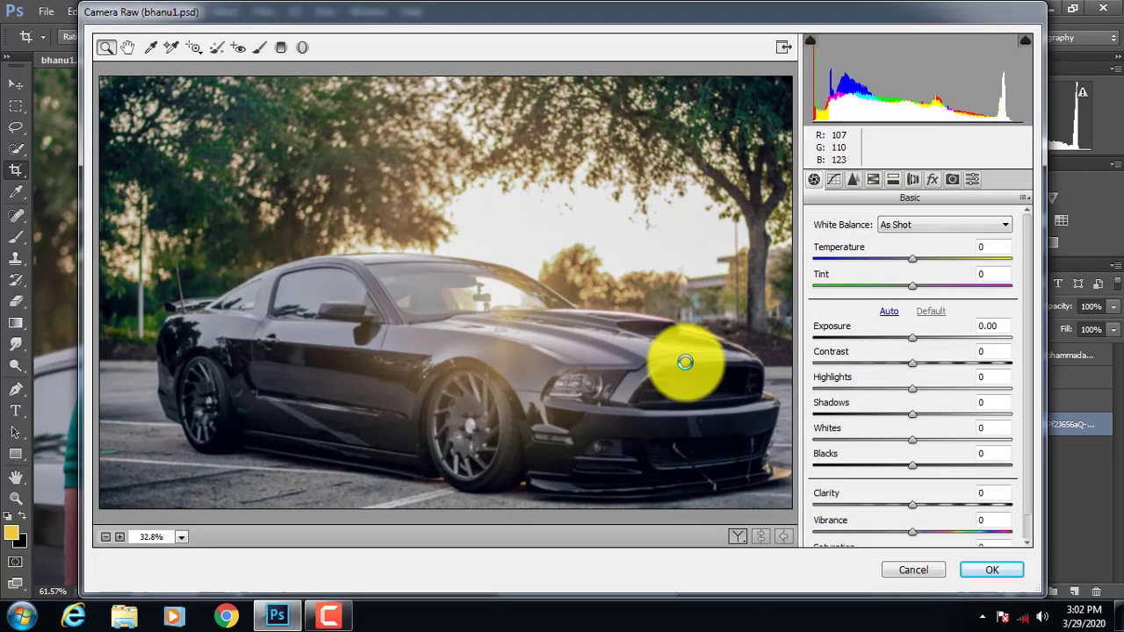
click(855, 181)
drag(815, 244, 946, 259)
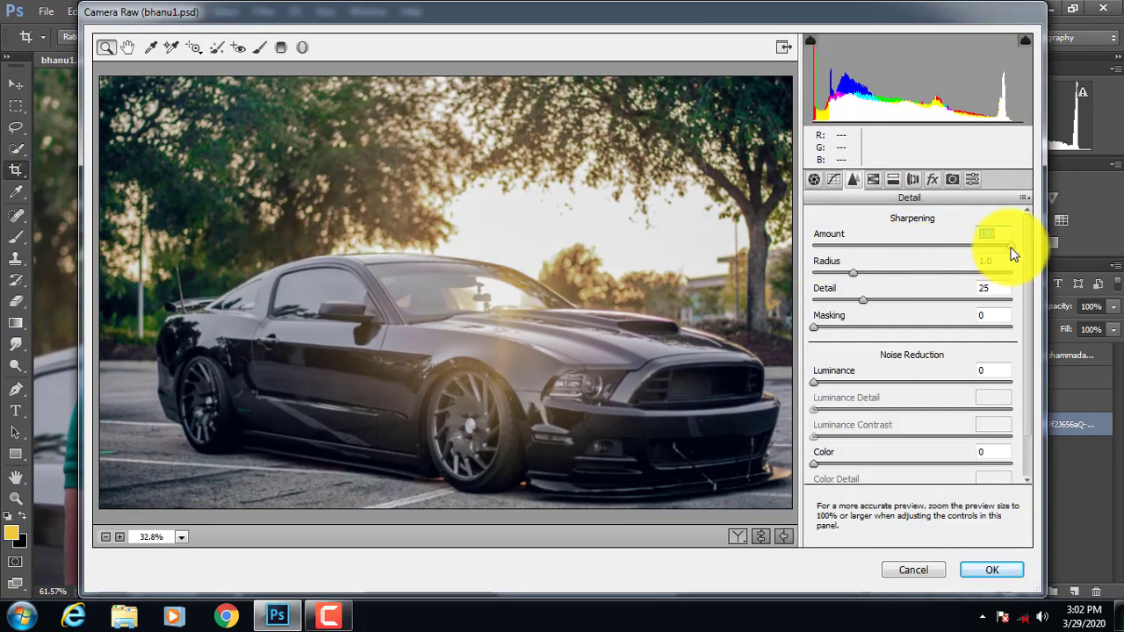
click(975, 570)
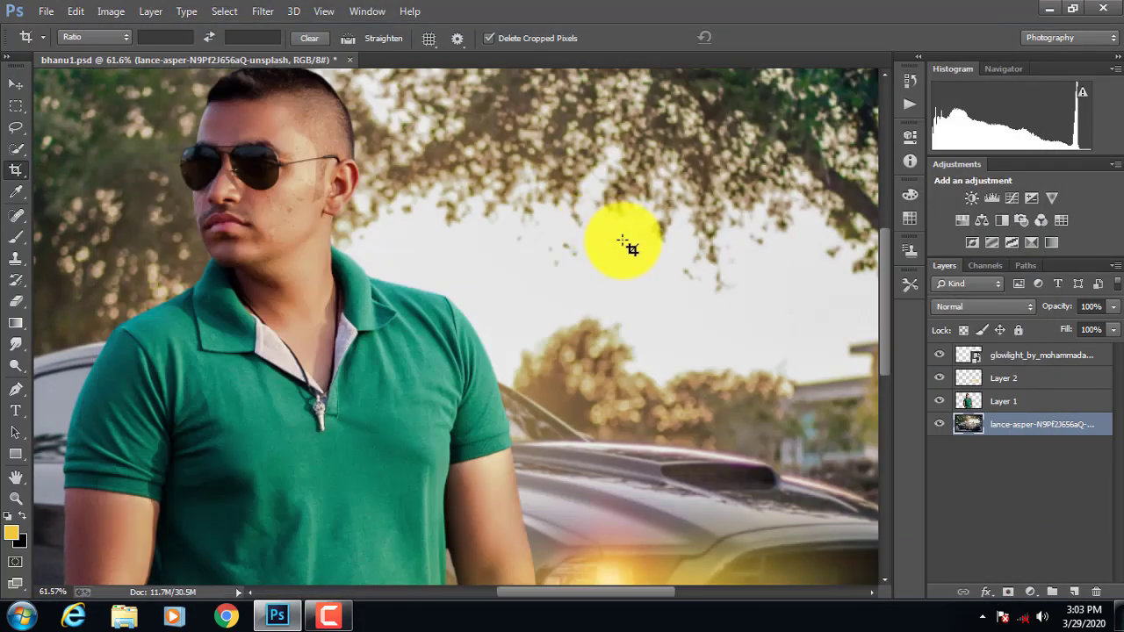
key(ctrl+0)
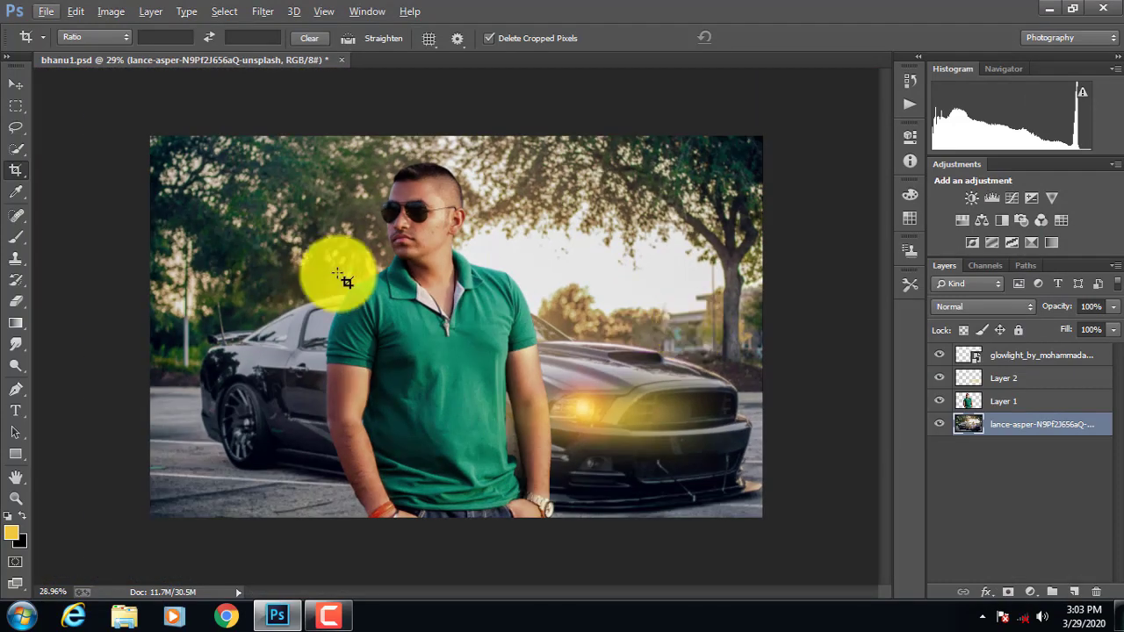
Choose the Smudge tool with the 104 px speckled brush tip for retouching the man's face.
scroll(427, 188, up, 5)
scroll(491, 207, up, 1)
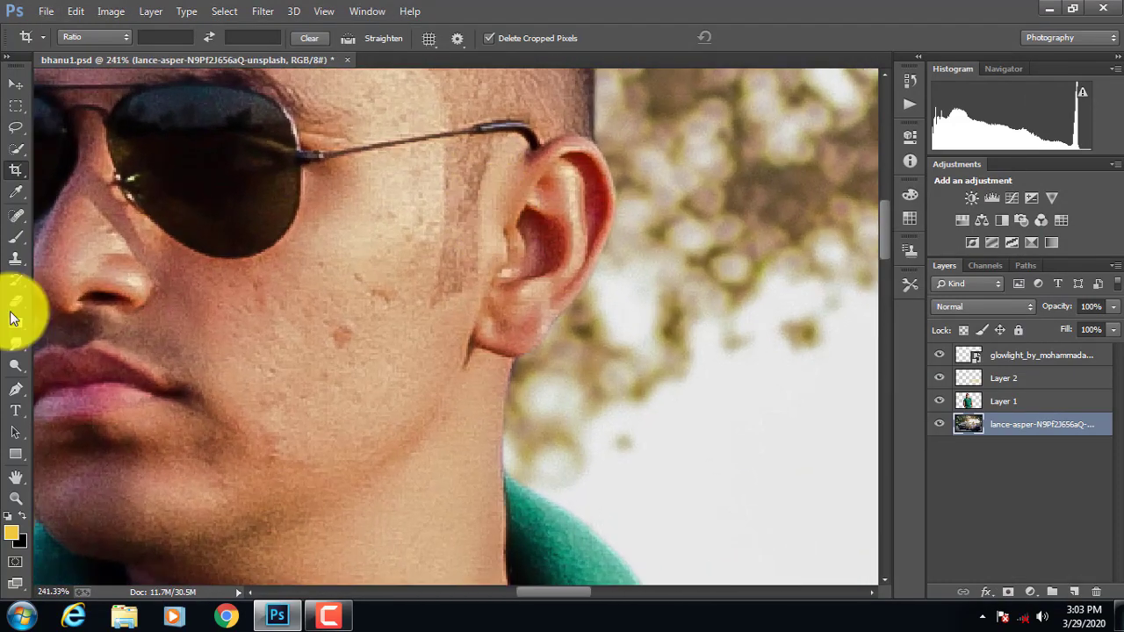
click(21, 233)
click(20, 370)
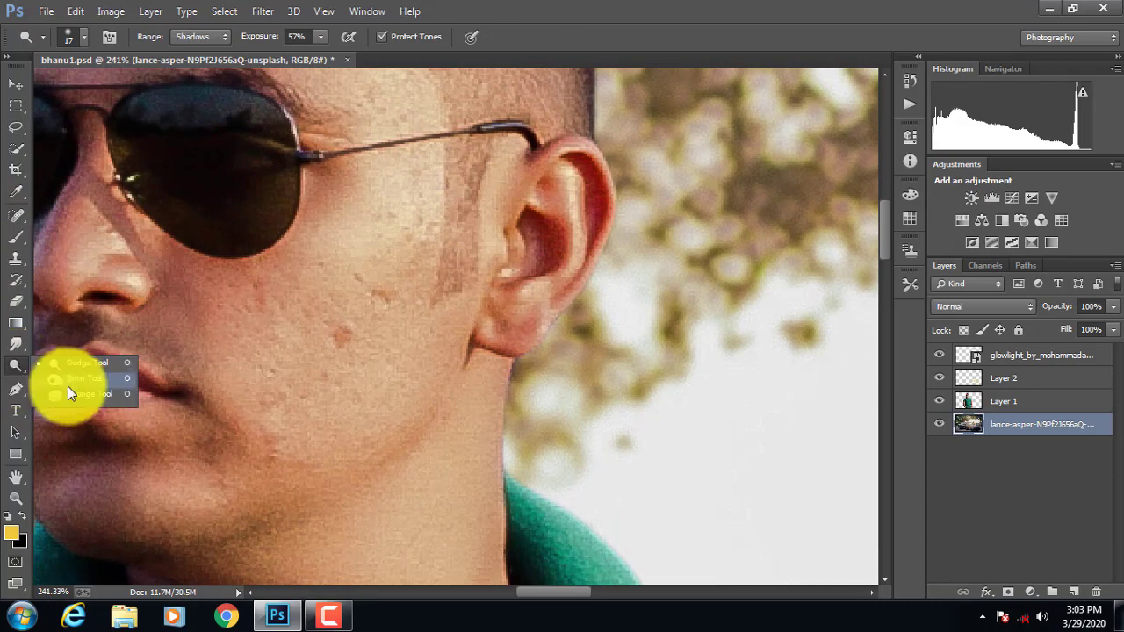
drag(24, 352, 89, 387)
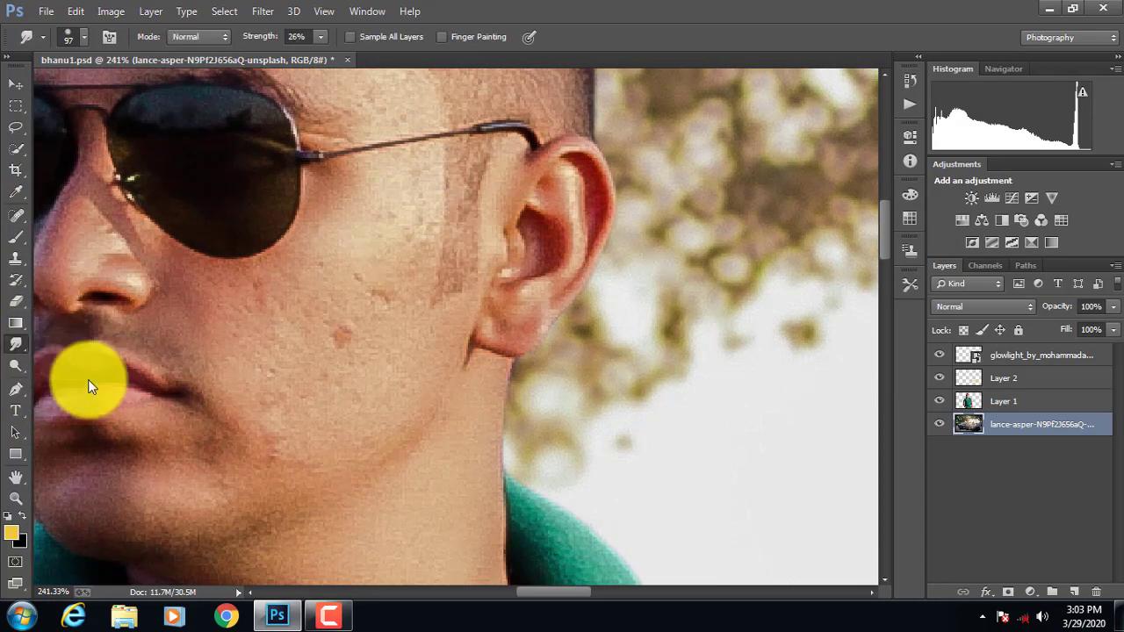
click(71, 37)
drag(326, 237, 327, 463)
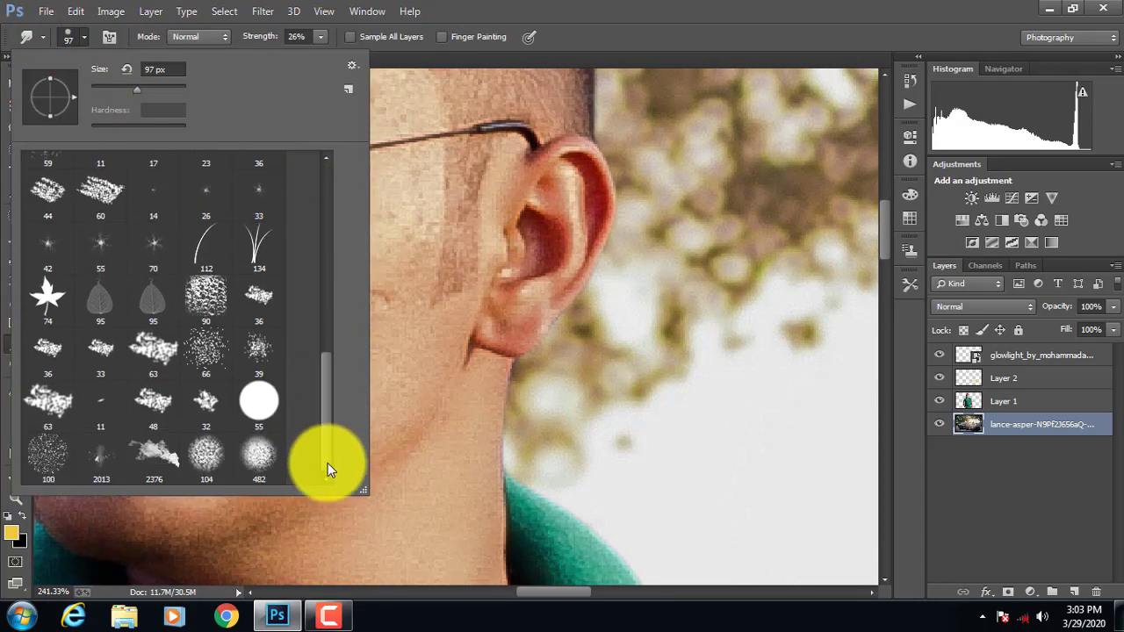
click(206, 453)
click(81, 41)
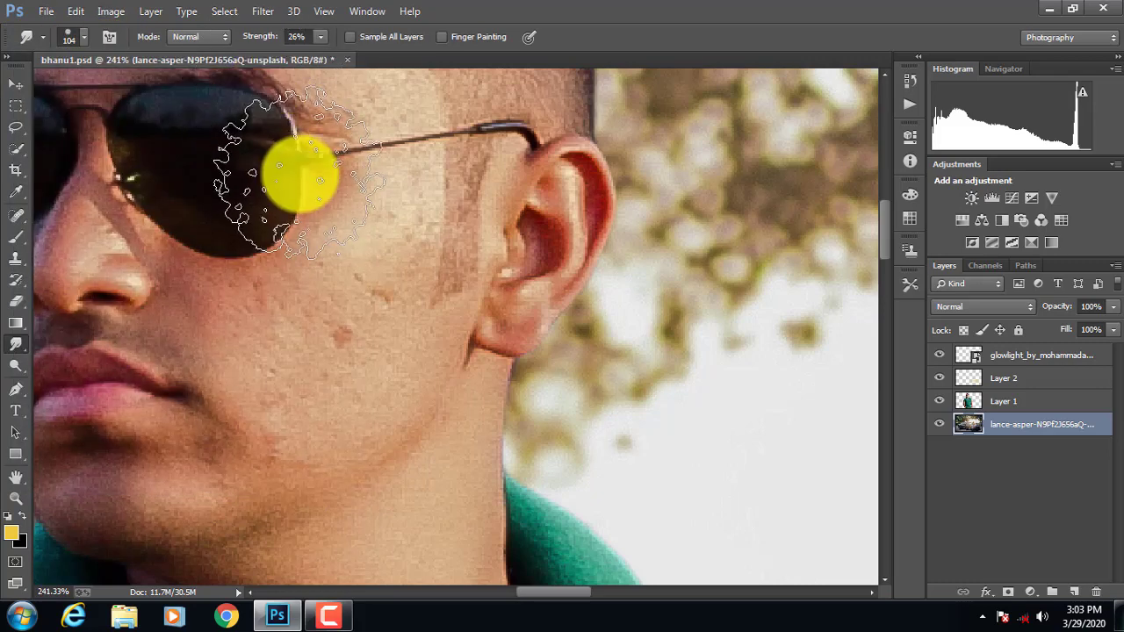
Smudge the blemishes on the man's cheek on Layer 1 into smooth skin with a brush of about 48 px.
drag(348, 314, 281, 334)
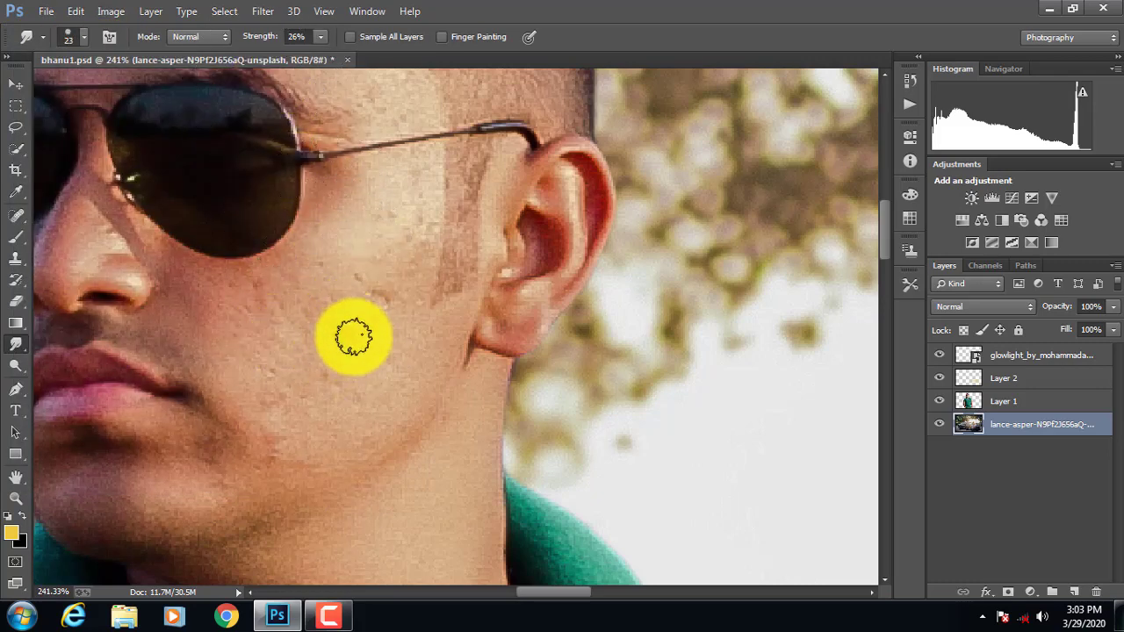
click(985, 406)
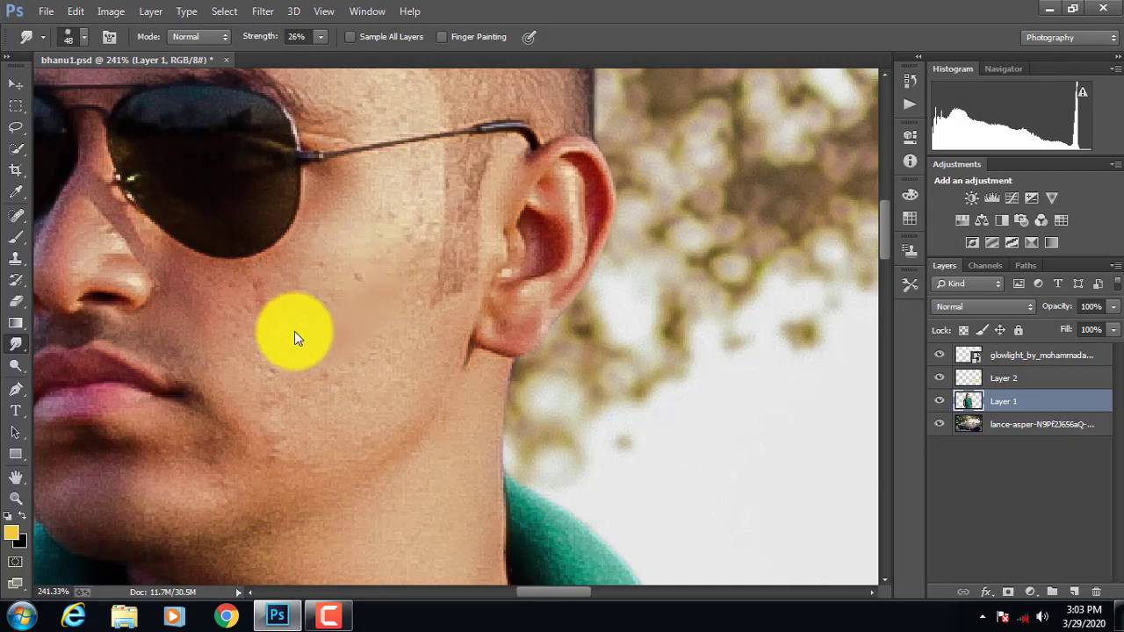
mouse_move(294, 331)
mouse_down()
mouse_move(256, 315)
mouse_move(351, 286)
mouse_move(369, 269)
mouse_move(357, 250)
mouse_move(358, 211)
mouse_move(400, 185)
mouse_move(409, 215)
mouse_move(395, 329)
mouse_move(405, 339)
mouse_move(385, 408)
mouse_move(323, 461)
mouse_move(280, 396)
mouse_move(262, 339)
mouse_move(209, 305)
mouse_move(330, 253)
mouse_move(194, 314)
mouse_move(246, 419)
mouse_move(217, 450)
mouse_move(253, 460)
mouse_move(295, 452)
mouse_move(244, 489)
mouse_move(405, 362)
mouse_move(385, 426)
mouse_move(282, 413)
mouse_move(389, 200)
mouse_move(412, 270)
mouse_move(366, 404)
mouse_move(415, 332)
mouse_move(397, 282)
mouse_move(411, 189)
mouse_move(271, 498)
mouse_move(91, 486)
mouse_move(215, 474)
mouse_move(170, 491)
mouse_move(226, 496)
mouse_move(208, 506)
mouse_move(258, 467)
mouse_move(293, 477)
mouse_move(303, 430)
mouse_up()
Smudge the skin on the chin and along the lower jaw smooth with a 15 px brush.
scroll(306, 421, down, 2)
drag(528, 592, 457, 593)
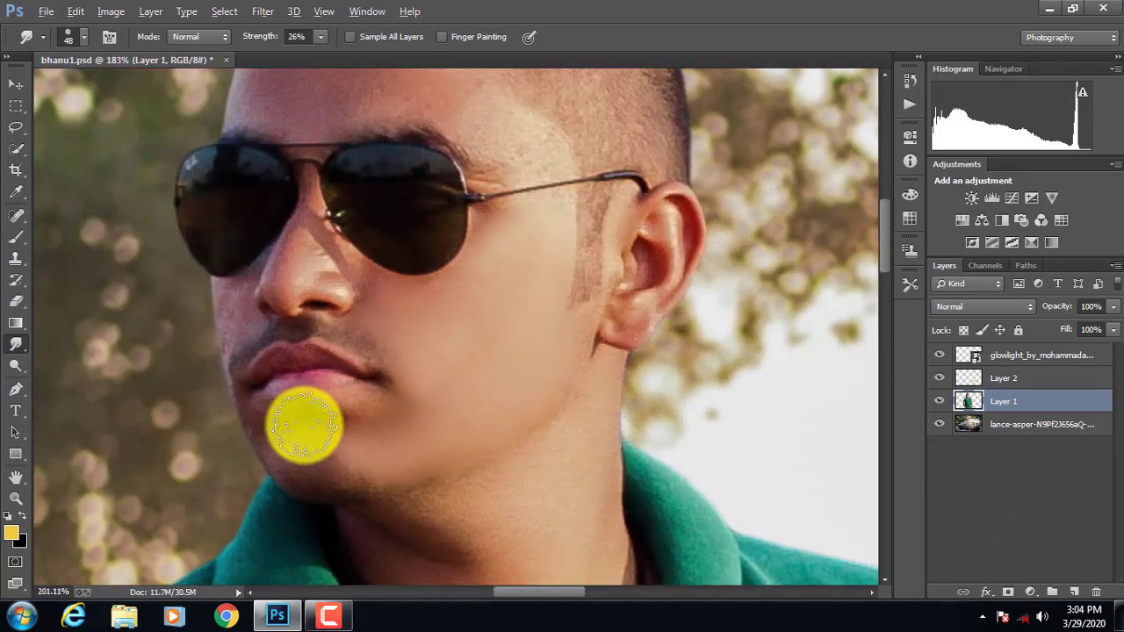
scroll(411, 448, up, 2)
mouse_move(397, 451)
mouse_down()
mouse_move(372, 438)
mouse_move(389, 450)
mouse_move(389, 440)
mouse_move(283, 449)
mouse_move(315, 463)
mouse_up()
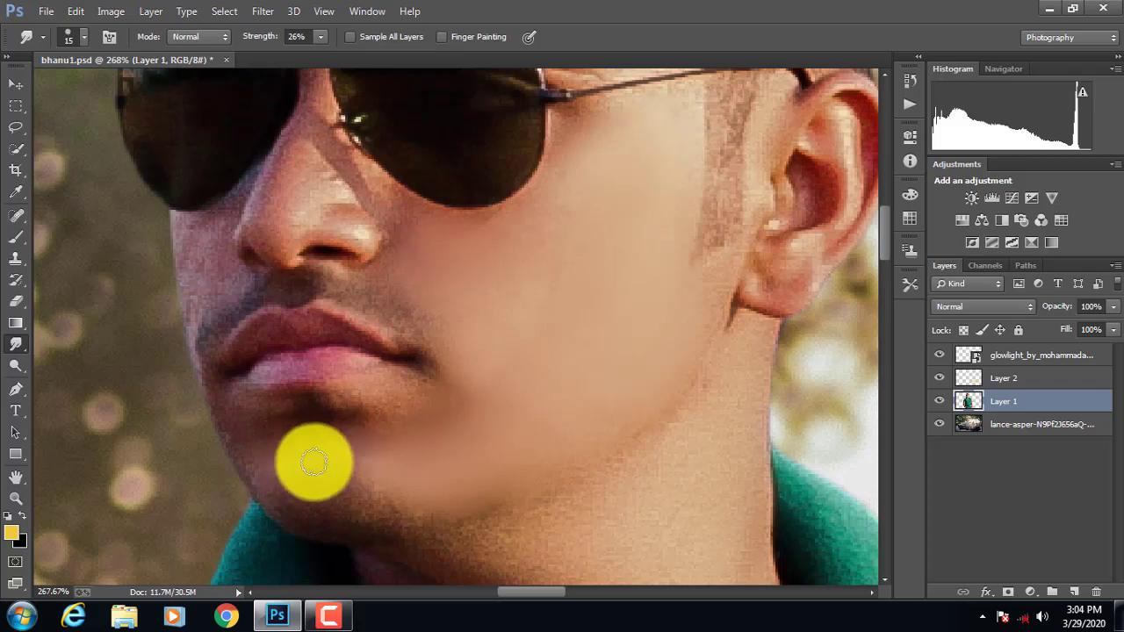
mouse_move(354, 497)
mouse_down()
mouse_move(381, 520)
mouse_move(304, 511)
mouse_move(336, 523)
mouse_move(435, 509)
mouse_move(328, 453)
mouse_move(270, 482)
mouse_move(299, 509)
mouse_move(364, 488)
mouse_move(323, 472)
mouse_move(432, 399)
mouse_move(404, 410)
mouse_move(410, 396)
mouse_move(361, 392)
mouse_move(378, 385)
mouse_move(373, 411)
mouse_move(415, 380)
mouse_move(304, 431)
mouse_move(242, 425)
mouse_move(240, 410)
mouse_move(242, 442)
mouse_move(273, 435)
mouse_move(226, 411)
mouse_move(293, 477)
mouse_up()
Smooth the nose and the skin beside the nostril and mouth with the 15 px Smudge brush.
scroll(402, 252, up, 3)
scroll(402, 252, up, 2)
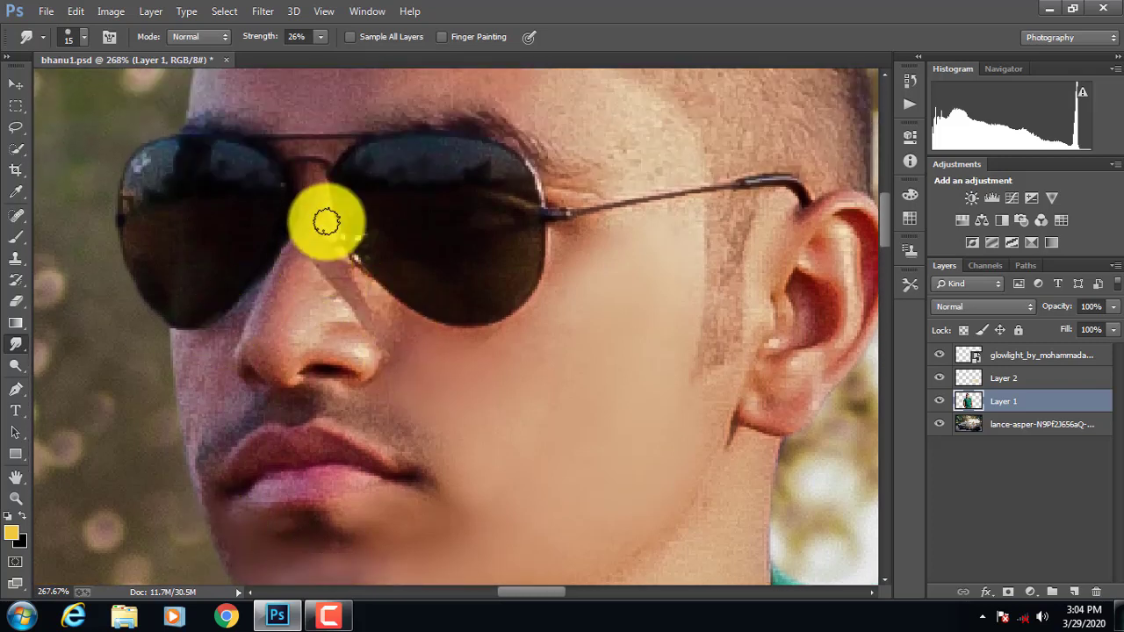
mouse_move(304, 272)
mouse_down()
mouse_move(268, 301)
mouse_move(266, 339)
mouse_move(283, 325)
mouse_move(275, 369)
mouse_move(293, 322)
mouse_move(344, 299)
mouse_up()
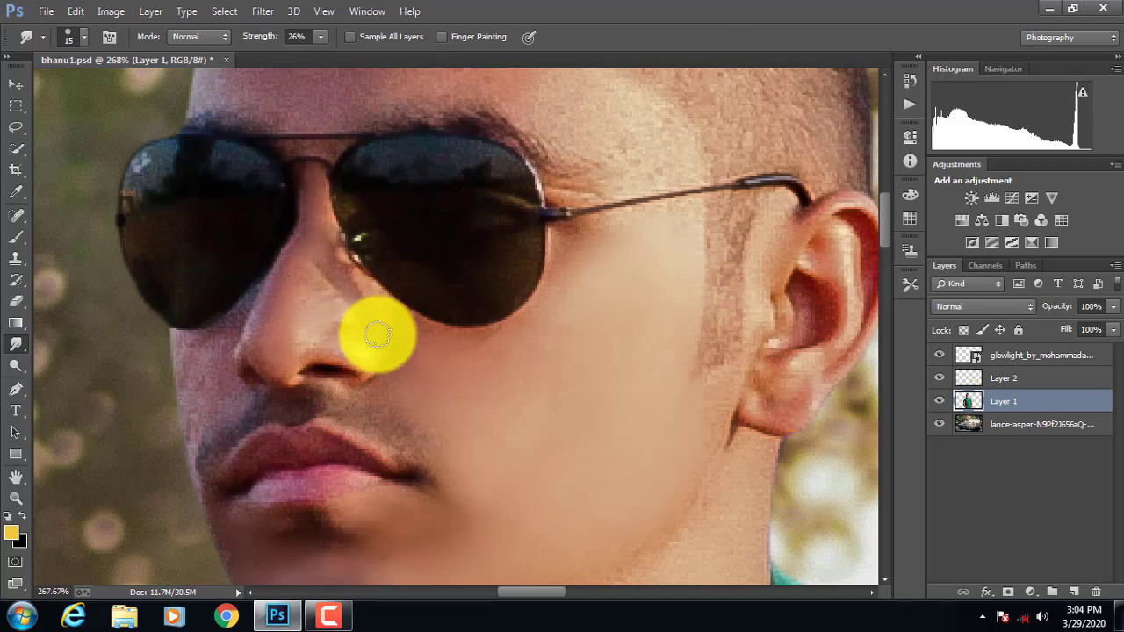
mouse_move(408, 332)
mouse_down()
mouse_move(382, 390)
mouse_move(395, 331)
mouse_move(406, 349)
mouse_move(343, 342)
mouse_move(367, 354)
mouse_up()
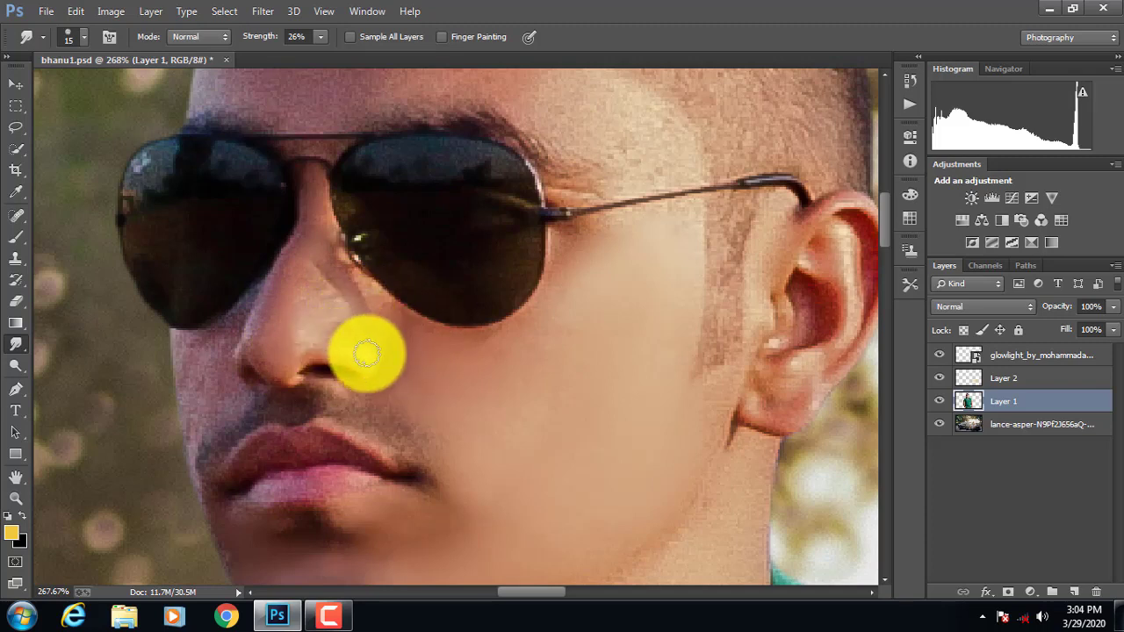
mouse_move(435, 416)
mouse_down()
mouse_move(181, 345)
mouse_move(212, 342)
mouse_move(199, 415)
mouse_move(210, 411)
mouse_move(234, 308)
mouse_up()
Smudge the narrow far cheek between sunglasses, nose and upper lip with a tiny brush of up to 5 px.
drag(545, 592, 526, 594)
scroll(365, 343, up, 4)
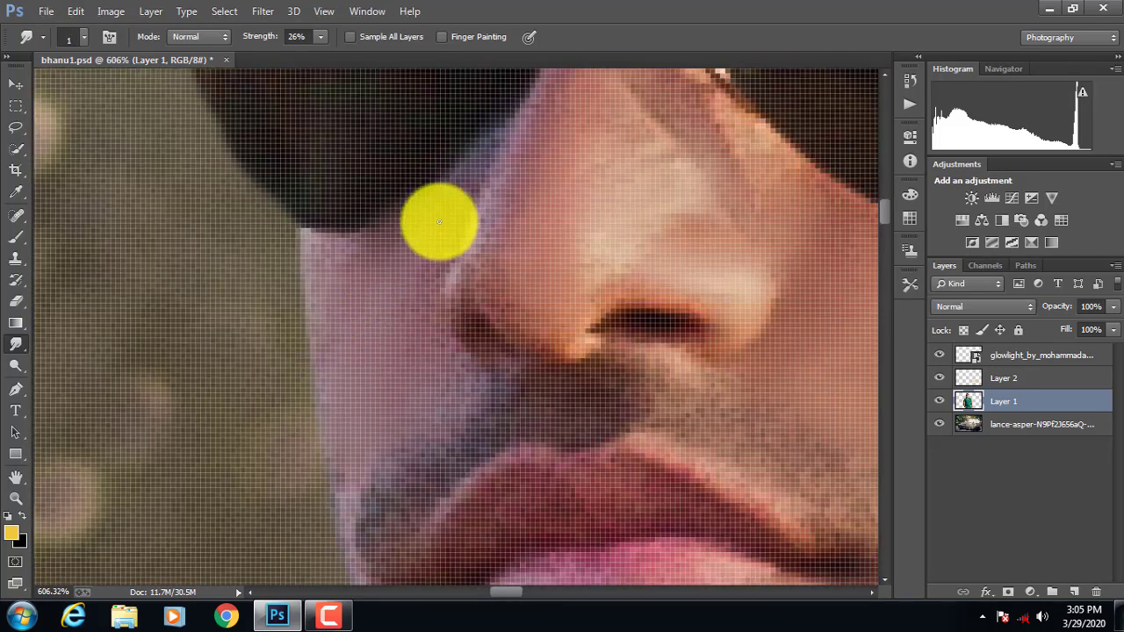
mouse_move(439, 222)
mouse_down()
mouse_move(459, 198)
mouse_move(461, 228)
mouse_move(455, 220)
mouse_move(399, 346)
mouse_move(426, 360)
mouse_move(437, 332)
mouse_move(418, 337)
mouse_move(377, 435)
mouse_up()
scroll(670, 326, down, 5)
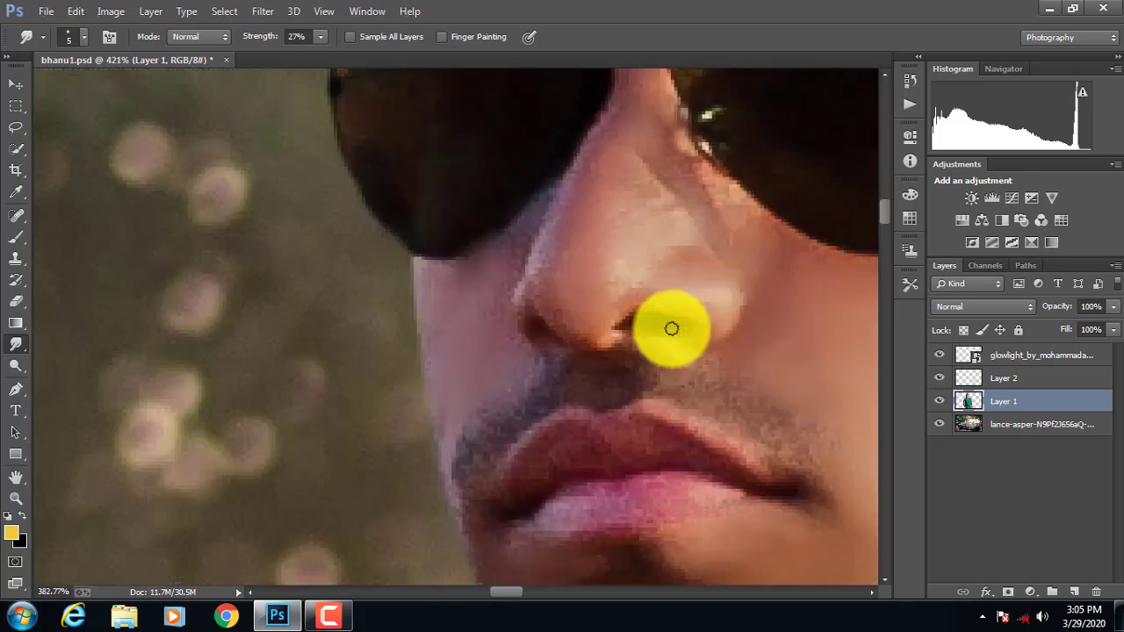
Smooth the forehead between the hairline and the sunglasses with a 38 px Smudge brush at 27% strength.
scroll(766, 355, down, 3)
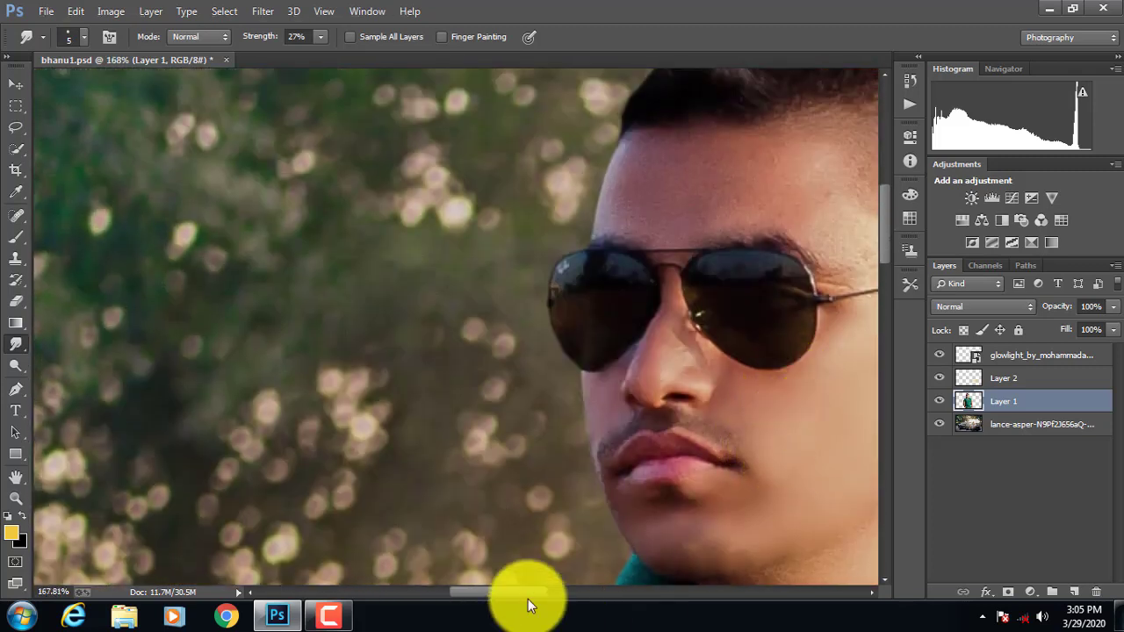
drag(529, 594, 551, 594)
scroll(647, 135, up, 3)
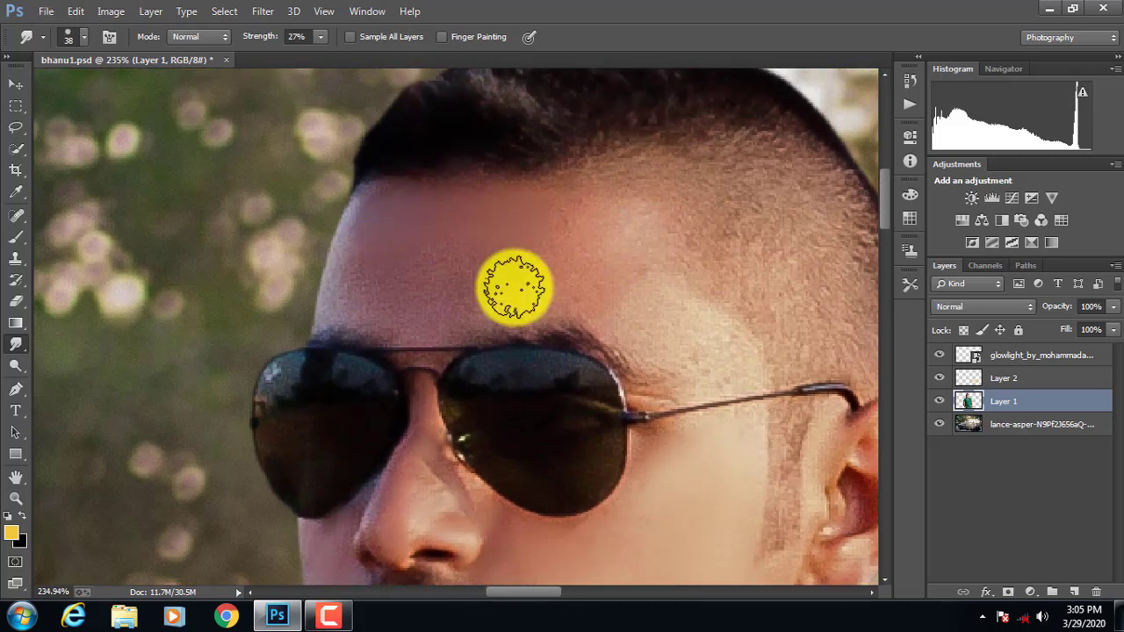
mouse_move(515, 287)
mouse_down()
mouse_move(485, 283)
mouse_move(596, 301)
mouse_move(637, 337)
mouse_move(690, 344)
mouse_move(710, 365)
mouse_move(739, 360)
mouse_move(660, 308)
mouse_move(633, 237)
mouse_move(623, 262)
mouse_move(577, 221)
mouse_move(592, 215)
mouse_move(519, 227)
mouse_move(532, 268)
mouse_move(436, 253)
mouse_move(543, 275)
mouse_move(407, 221)
mouse_move(369, 220)
mouse_move(361, 234)
mouse_move(373, 217)
mouse_move(337, 295)
mouse_move(413, 334)
mouse_move(445, 324)
mouse_move(473, 291)
mouse_move(618, 314)
mouse_move(534, 284)
mouse_move(511, 251)
mouse_up()
Smudge the neck skin below the jaw up to the shirt collar with a 46 px brush.
scroll(727, 351, down, 3)
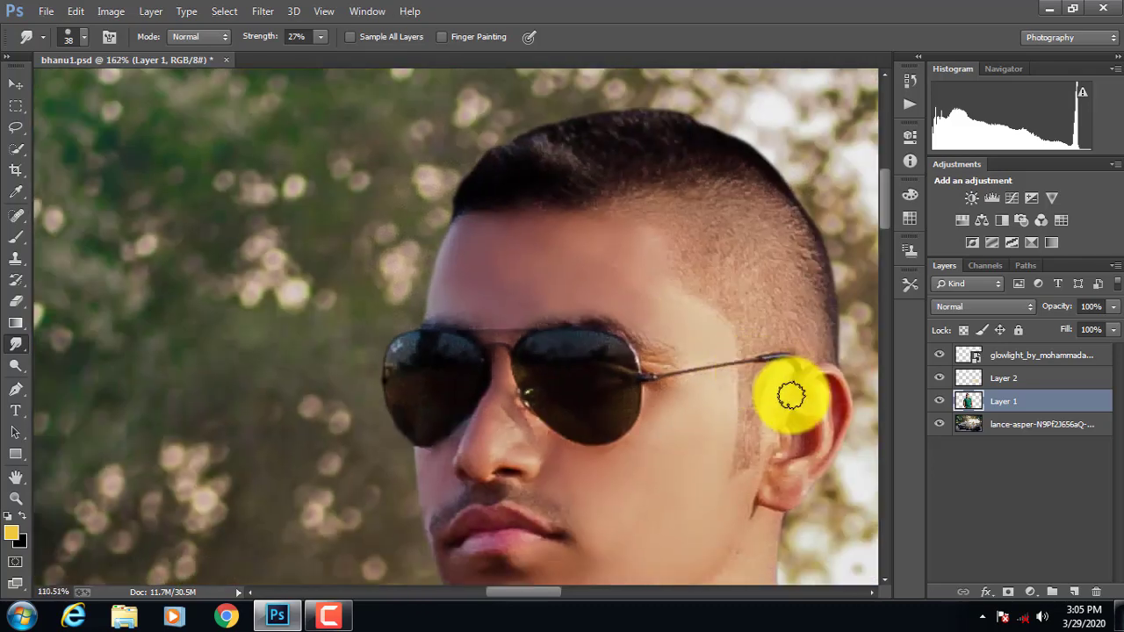
scroll(577, 597, down, 2)
scroll(585, 594, up, 4)
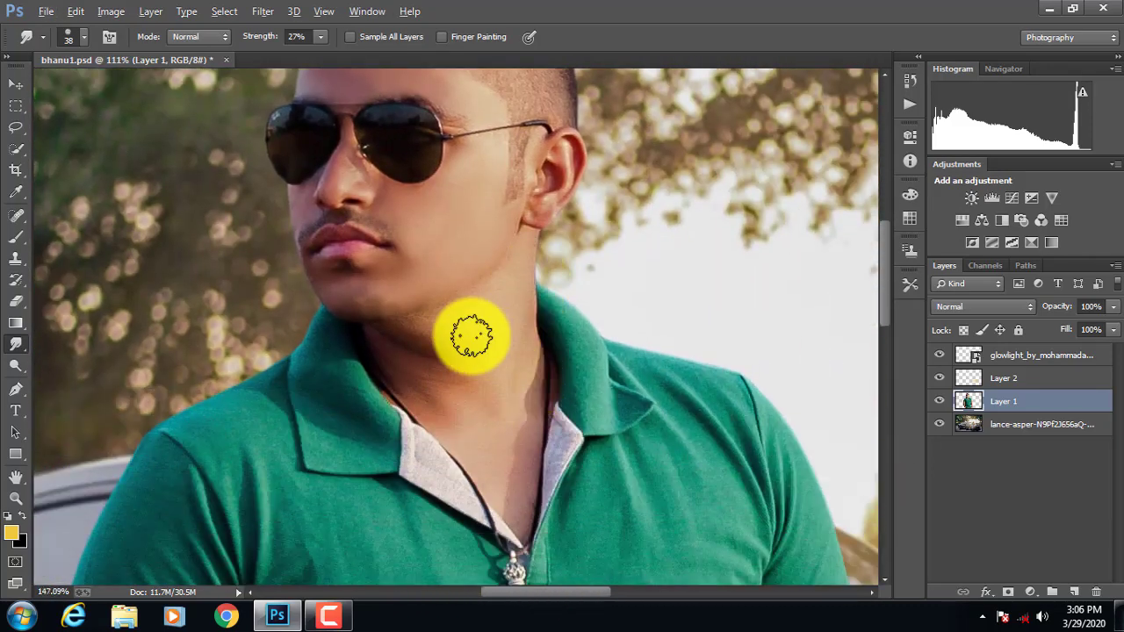
scroll(474, 334, up, 3)
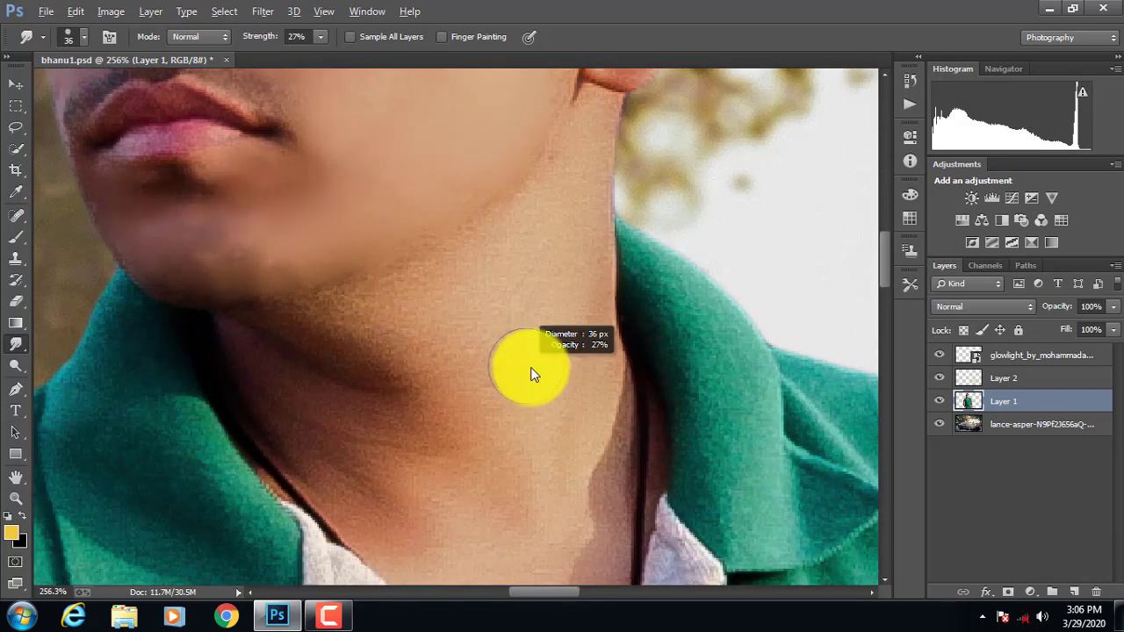
mouse_move(562, 190)
mouse_down()
mouse_move(590, 141)
mouse_move(548, 249)
mouse_move(336, 322)
mouse_move(411, 355)
mouse_move(477, 340)
mouse_move(513, 386)
mouse_move(310, 430)
mouse_move(385, 452)
mouse_move(552, 406)
mouse_move(585, 138)
mouse_move(566, 198)
mouse_move(520, 222)
mouse_move(511, 248)
mouse_move(451, 271)
mouse_move(461, 241)
mouse_move(380, 307)
mouse_move(313, 331)
mouse_move(409, 394)
mouse_move(473, 352)
mouse_move(469, 418)
mouse_move(531, 394)
mouse_move(586, 279)
mouse_up()
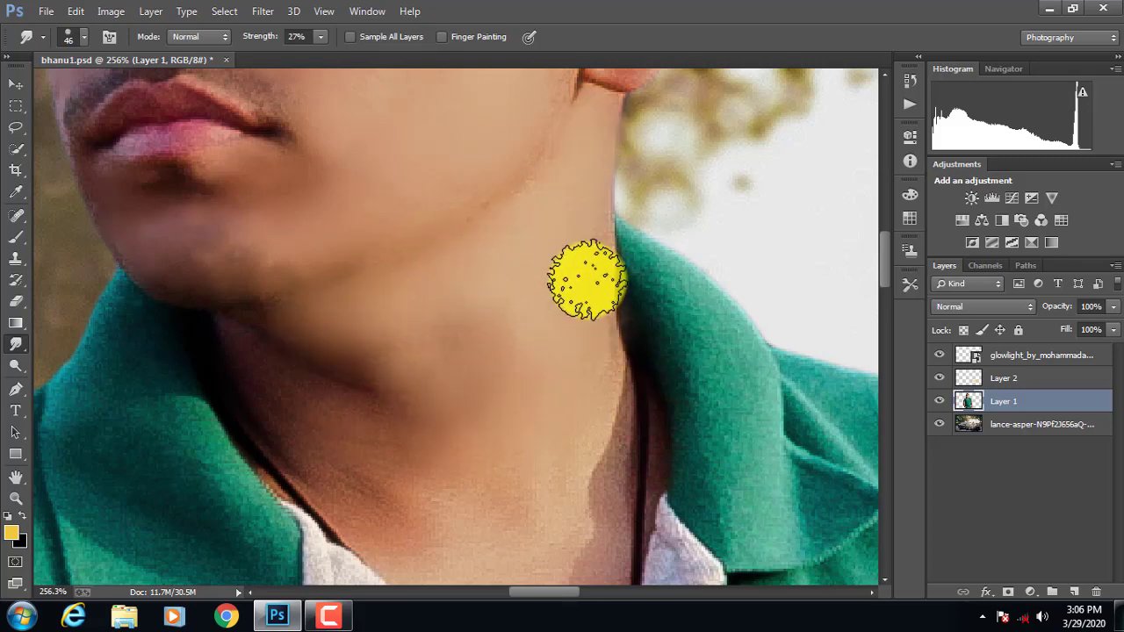
Smooth the chest skin in the open collar above the pendant with the 46 px Smudge brush.
scroll(539, 359, down, 3)
scroll(554, 268, down, 1)
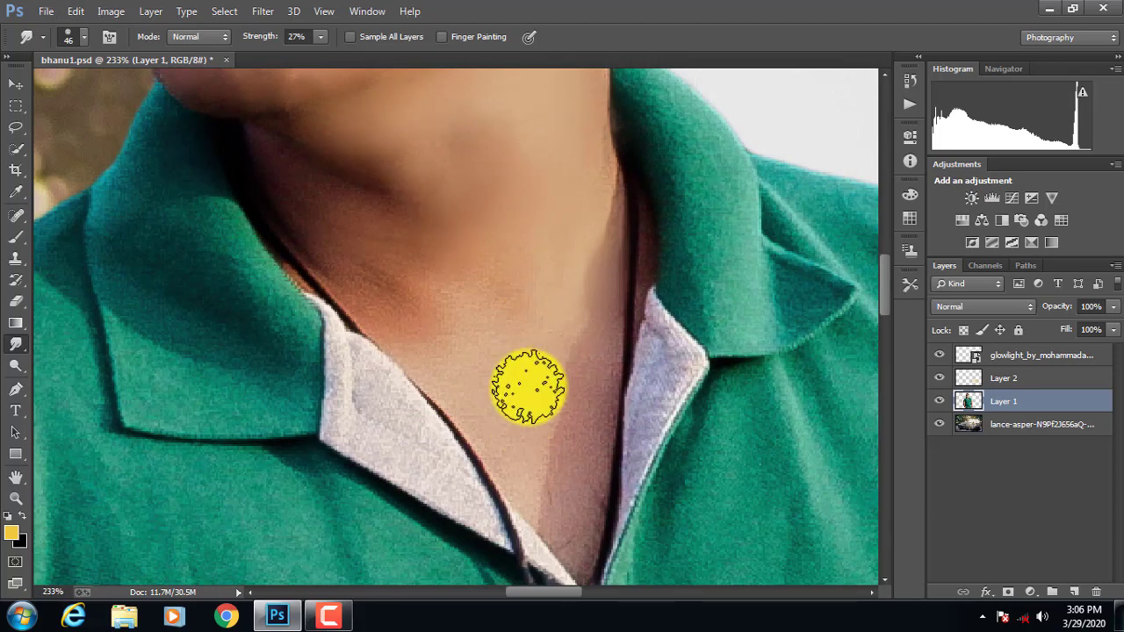
mouse_move(528, 387)
mouse_down()
mouse_move(518, 457)
mouse_move(422, 305)
mouse_move(371, 268)
mouse_move(408, 244)
mouse_move(398, 222)
mouse_move(334, 204)
mouse_move(499, 286)
mouse_move(450, 314)
mouse_move(417, 318)
mouse_move(453, 341)
mouse_move(498, 340)
mouse_move(566, 270)
mouse_move(560, 316)
mouse_move(583, 220)
mouse_move(532, 442)
mouse_up()
mouse_move(545, 487)
mouse_down()
mouse_move(559, 275)
mouse_move(611, 186)
mouse_move(572, 292)
mouse_move(525, 272)
mouse_up()
Smudge the man's right upper arm from the sleeve hem to the elbow with a 95 px brush.
scroll(525, 272, down, 1)
scroll(522, 170, down, 2)
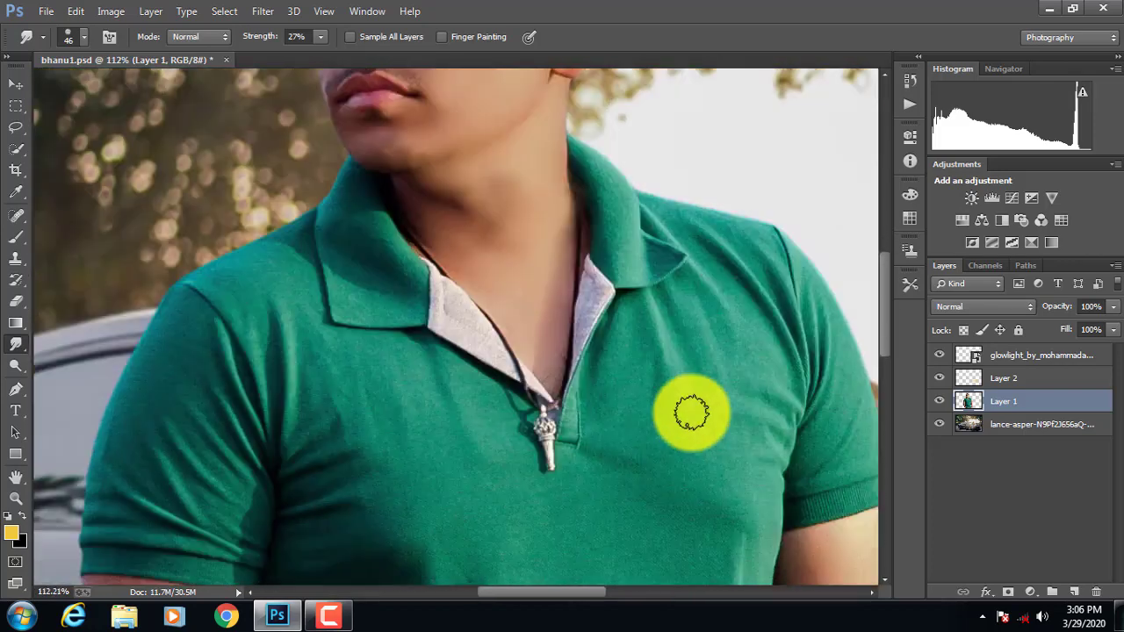
scroll(394, 409, down, 3)
scroll(244, 386, up, 2)
drag(296, 381, 219, 351)
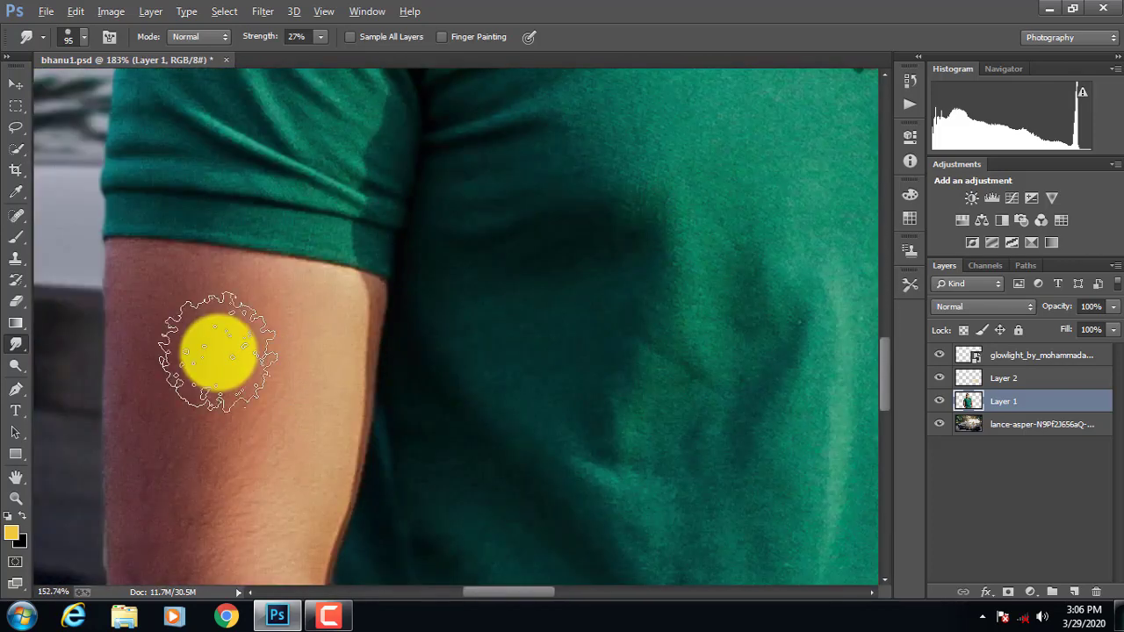
scroll(219, 351, down, 1)
mouse_move(216, 289)
mouse_down()
mouse_move(180, 342)
mouse_move(225, 430)
mouse_move(280, 335)
mouse_move(288, 279)
mouse_move(214, 246)
mouse_move(293, 251)
mouse_move(283, 371)
mouse_move(239, 443)
mouse_move(291, 319)
mouse_up()
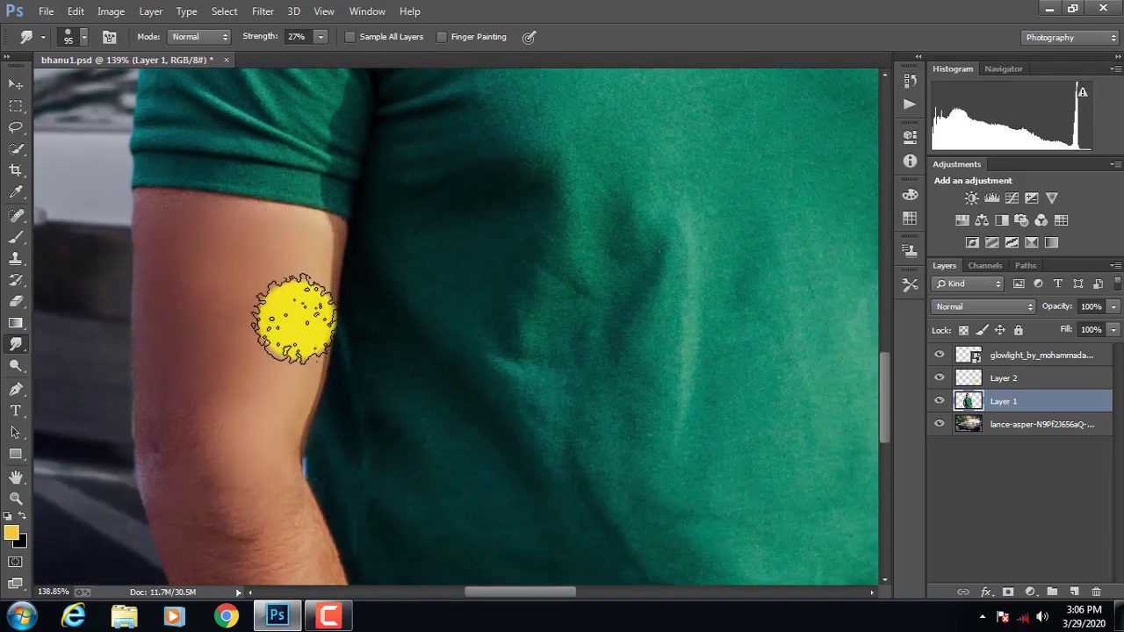
Smooth the man's left arm beside the glowing headlight, from sleeve to forearm, with the 95 px Smudge brush.
scroll(266, 292, down, 1)
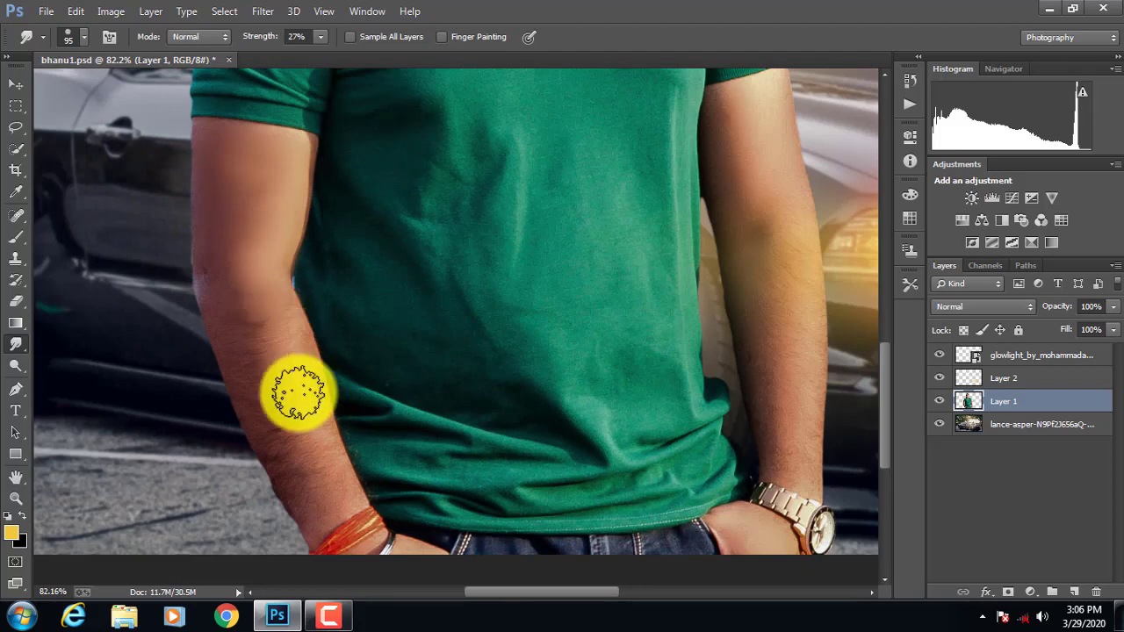
scroll(715, 243, down, 2)
scroll(714, 243, up, 4)
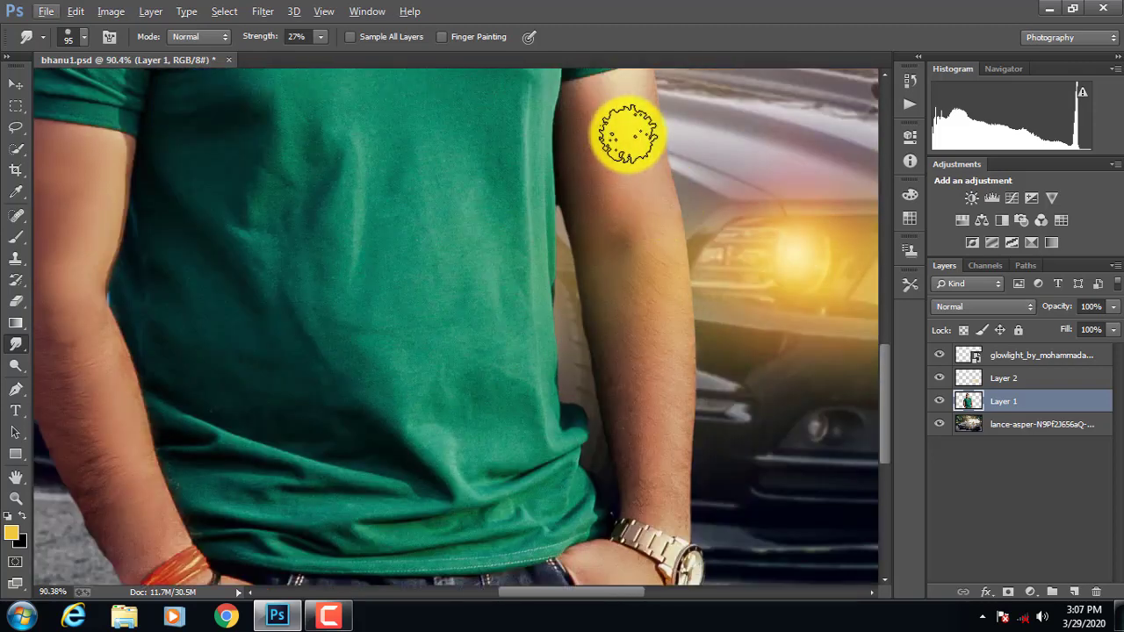
scroll(646, 183, up, 2)
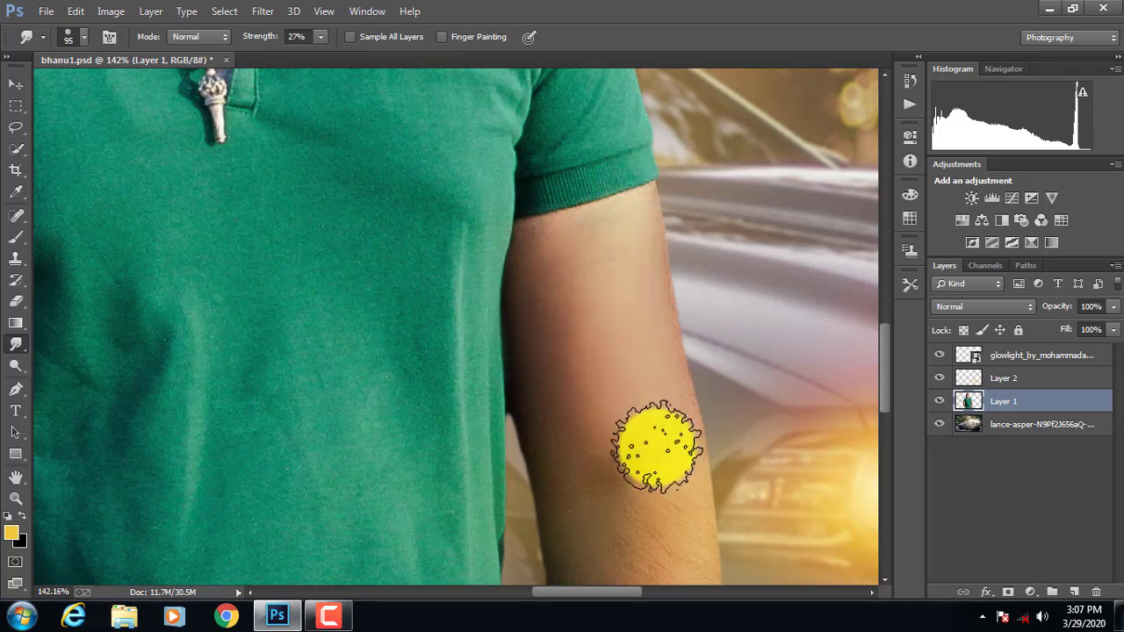
scroll(605, 426, down, 3)
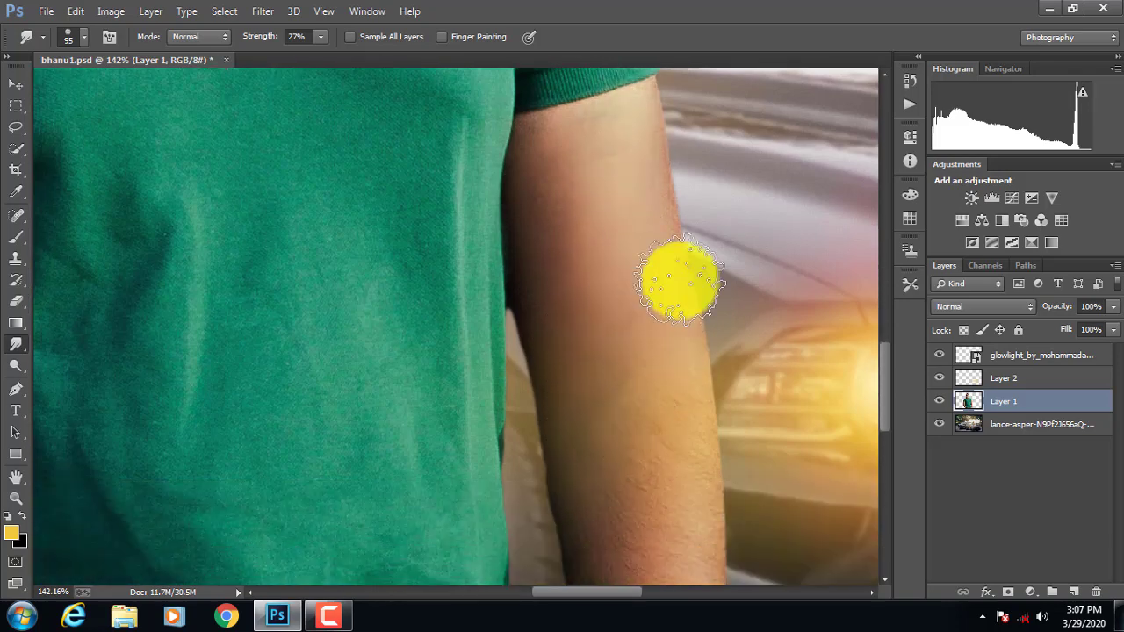
scroll(615, 399, down, 4)
scroll(606, 387, up, 3)
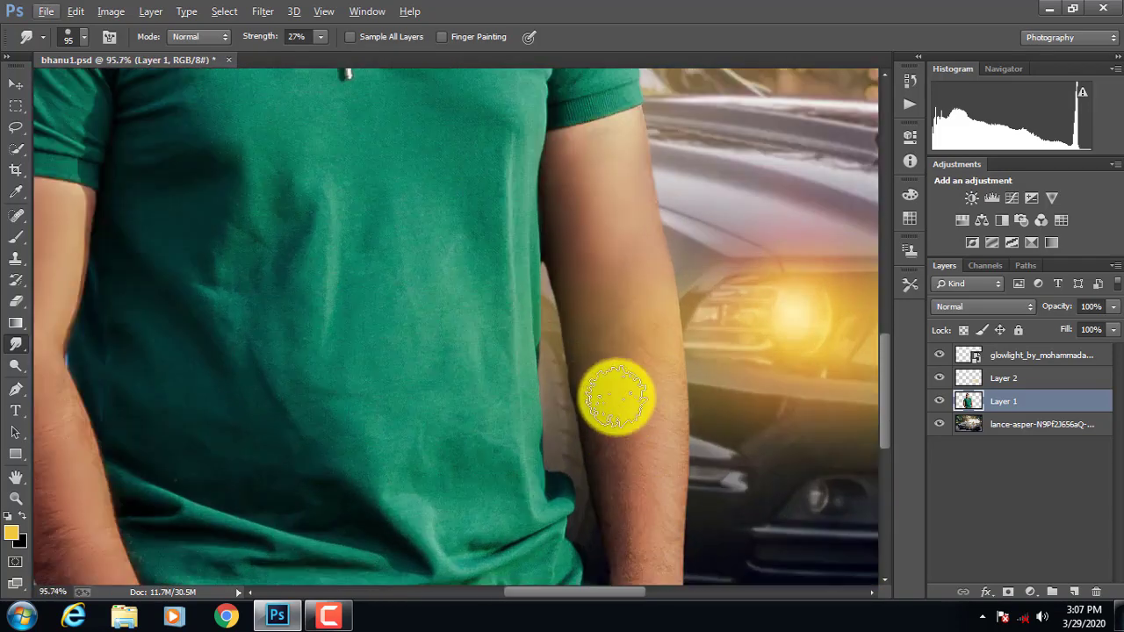
Smooth the man's left forearm and smudge the hand below the watch with a 78 px brush.
scroll(633, 458, down, 3)
scroll(632, 466, up, 1)
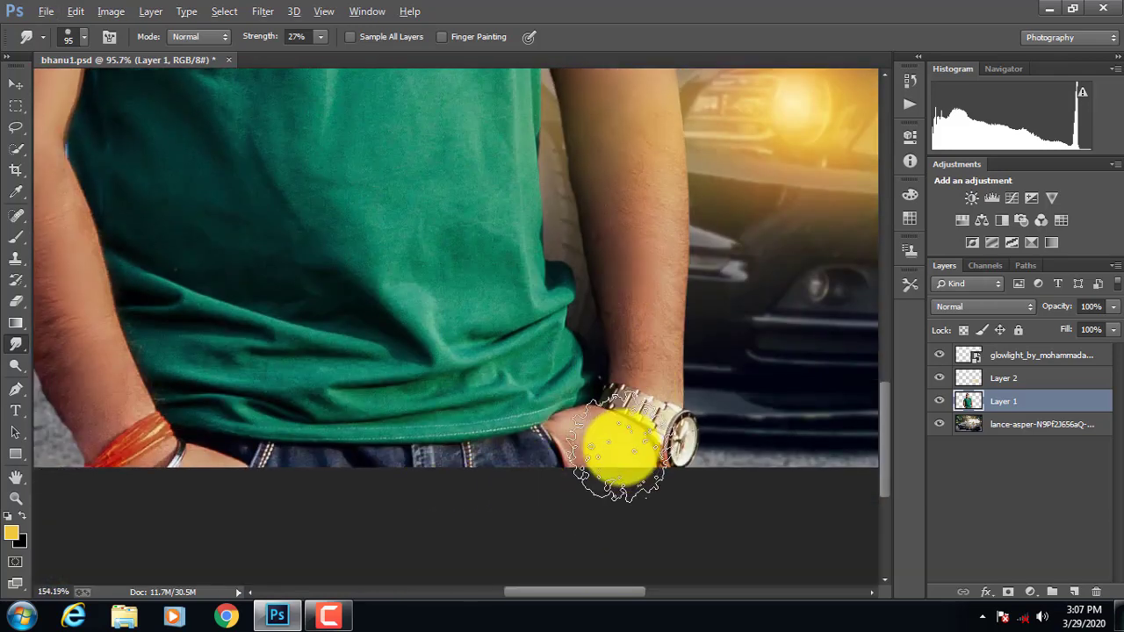
scroll(619, 448, up, 3)
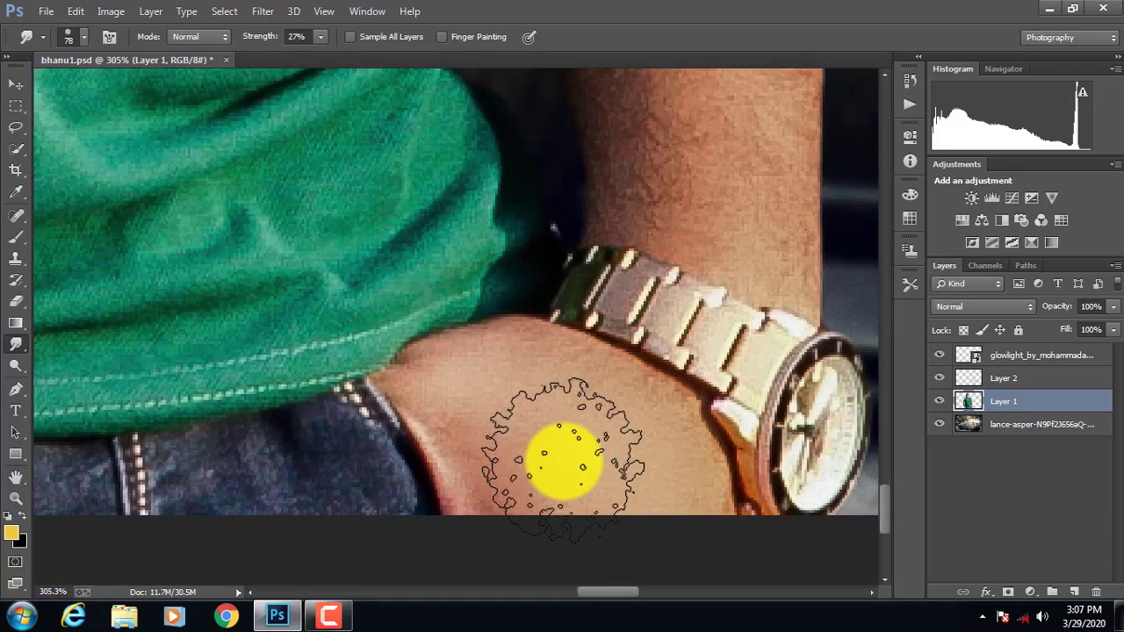
mouse_move(563, 461)
mouse_down()
mouse_move(642, 471)
mouse_move(501, 394)
mouse_move(572, 409)
mouse_move(535, 466)
mouse_up()
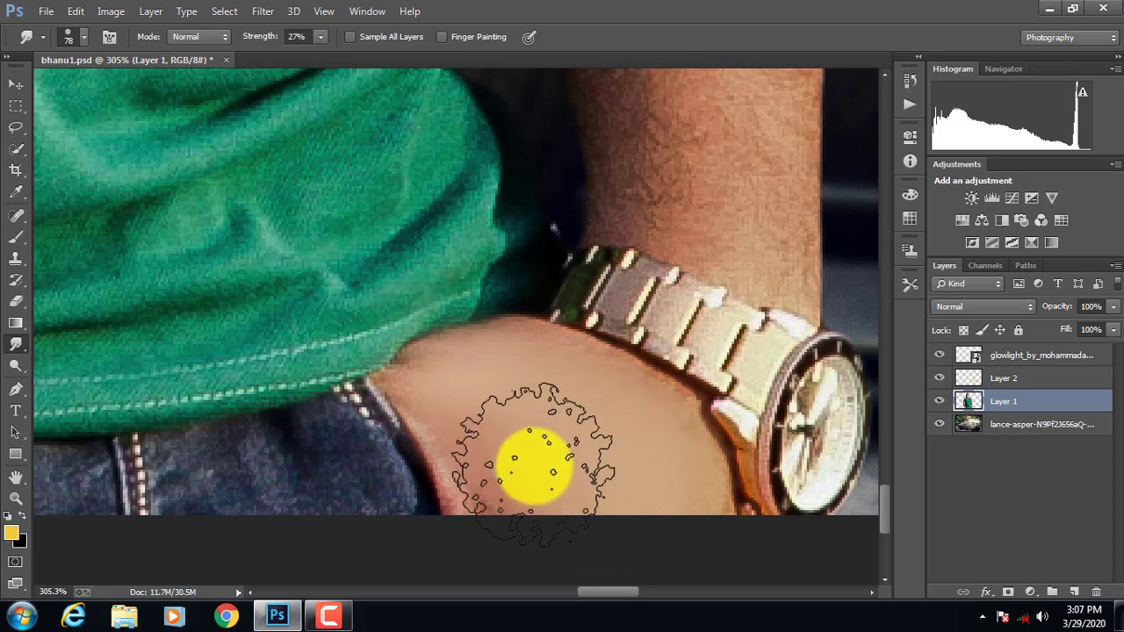
Smudge the man's right forearm above the red wristband smooth with the 78 px brush.
drag(597, 591, 497, 591)
scroll(775, 476, down, 2)
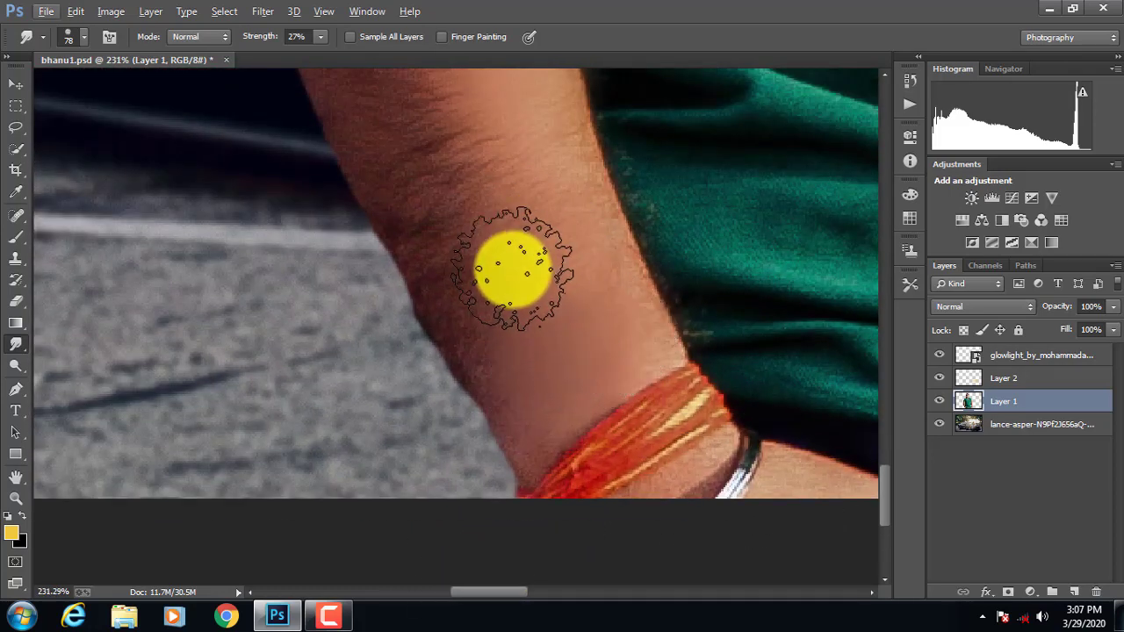
scroll(597, 237, down, 3)
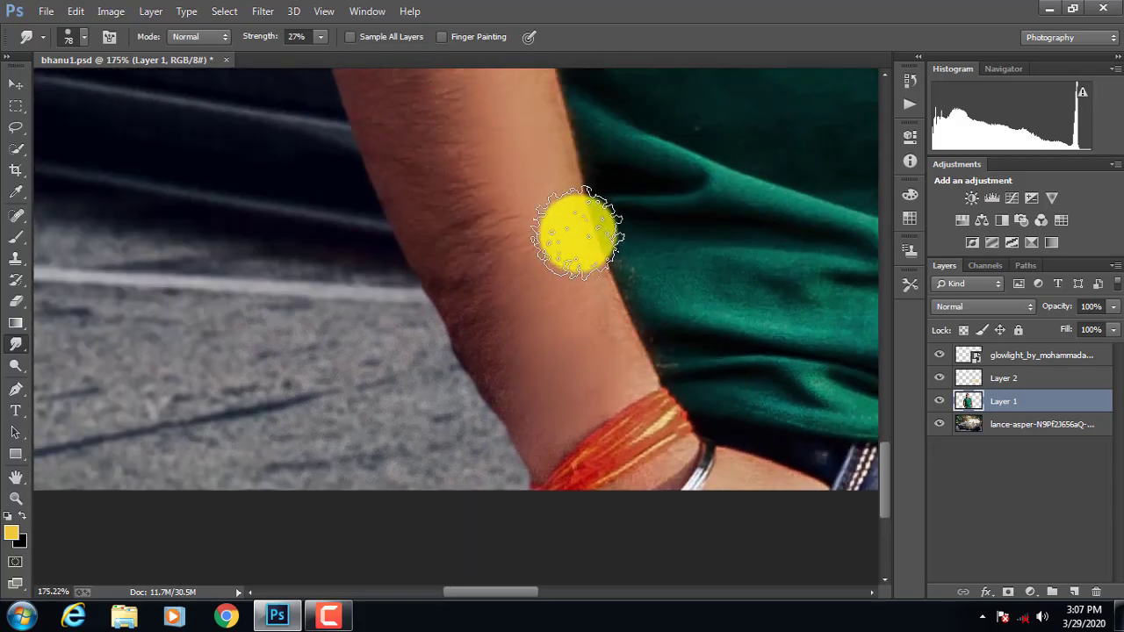
scroll(544, 242, down, 2)
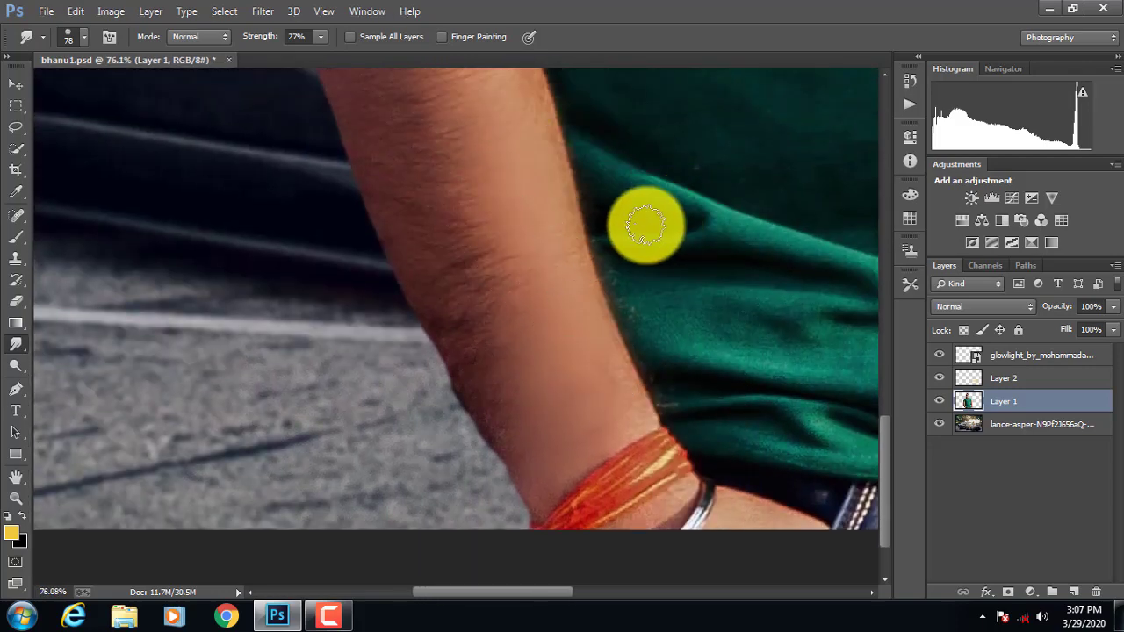
Add a new empty layer directly above Layer 2.
scroll(646, 226, down, 3)
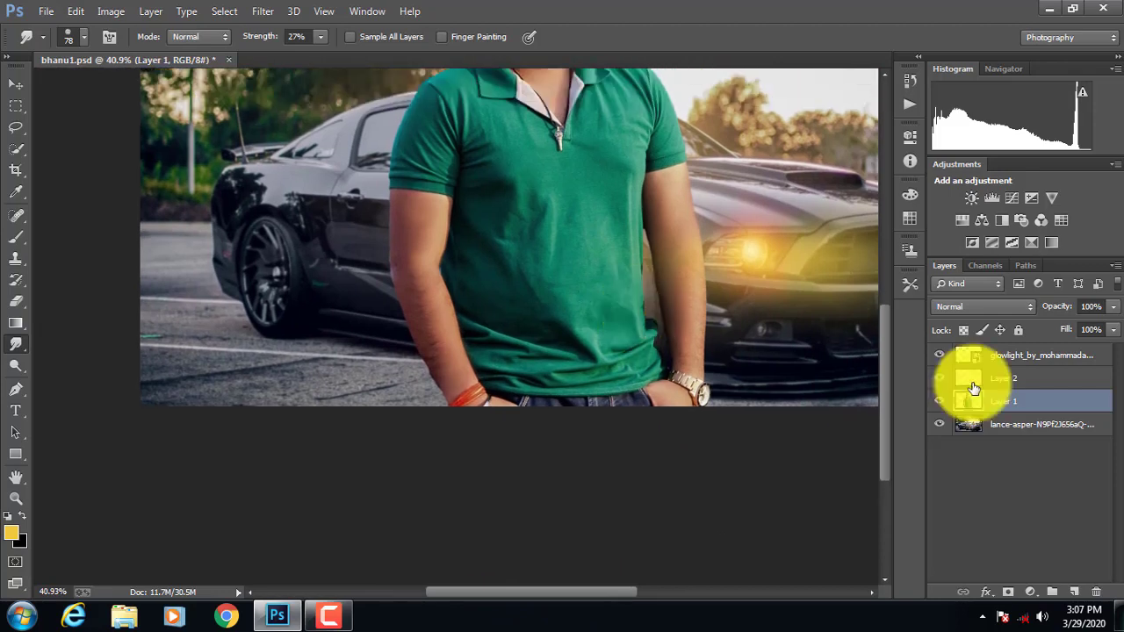
click(960, 379)
click(1077, 594)
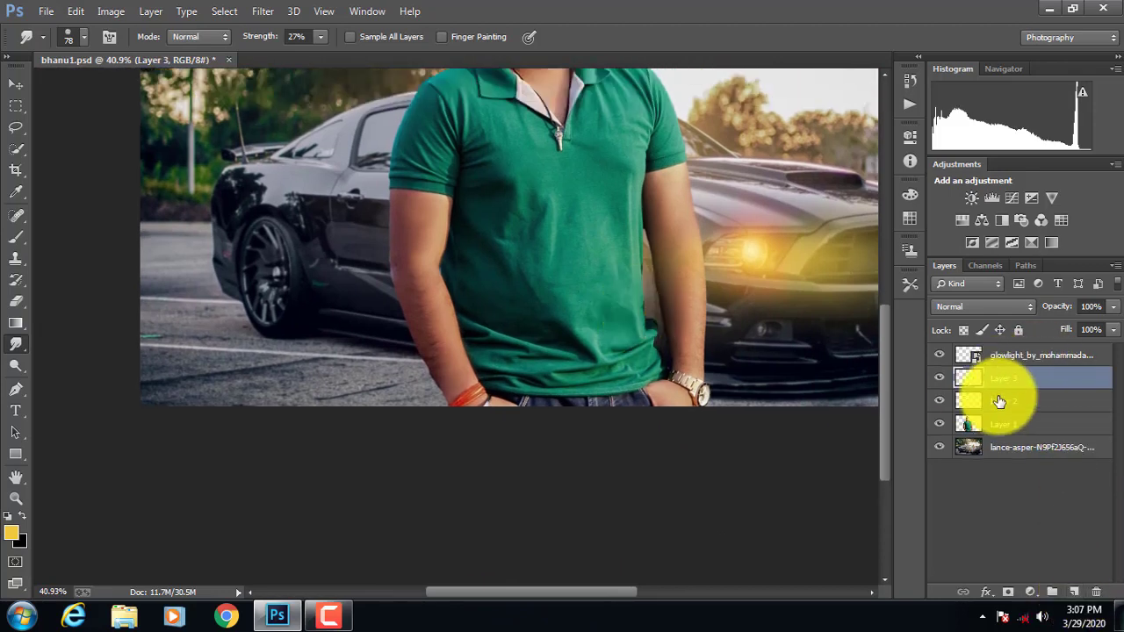
Try to lighten the man's right upper arm on Layer 2 with the Dodge tool, range Shadows, exposure 57%.
click(995, 400)
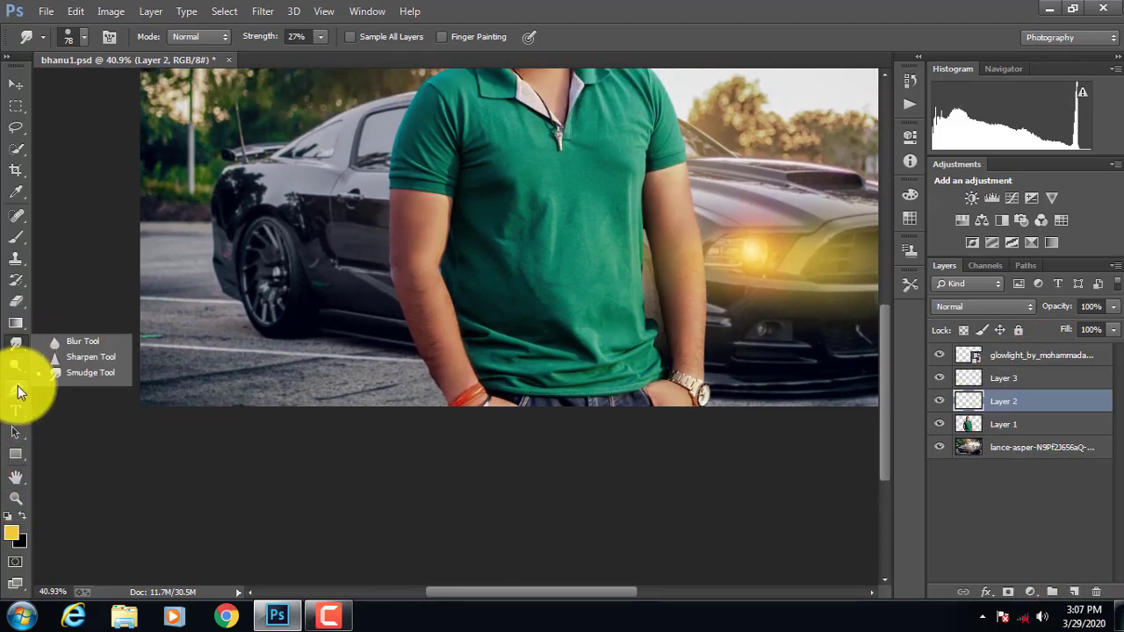
click(84, 376)
scroll(321, 284, up, 5)
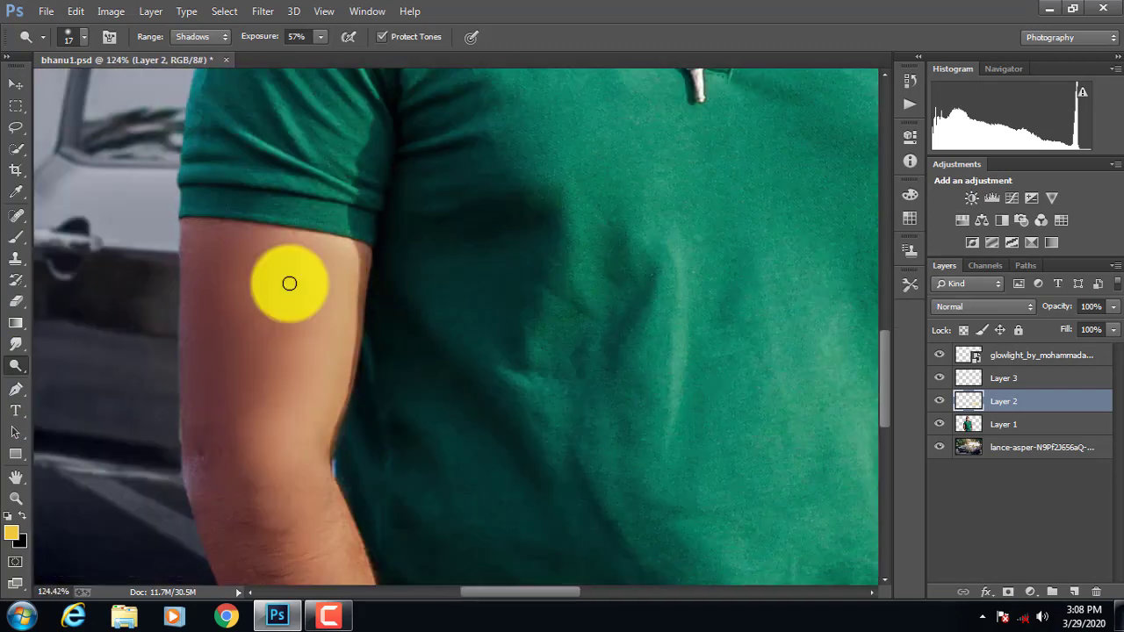
mouse_move(323, 283)
mouse_down()
mouse_move(390, 279)
mouse_move(337, 297)
mouse_move(346, 391)
mouse_up()
mouse_move(323, 439)
mouse_down()
mouse_move(310, 514)
mouse_move(342, 322)
mouse_move(325, 288)
mouse_up()
mouse_move(294, 250)
mouse_down()
mouse_move(346, 364)
mouse_move(315, 535)
mouse_up()
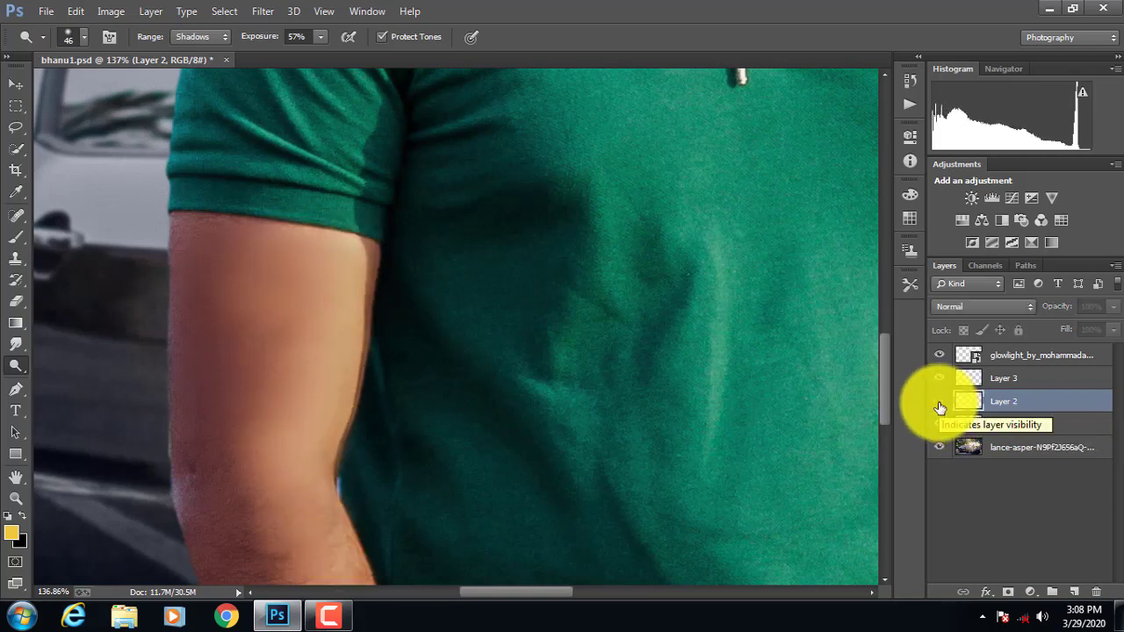
Delete Layer 2 from the layer stack.
click(1004, 428)
click(431, 323)
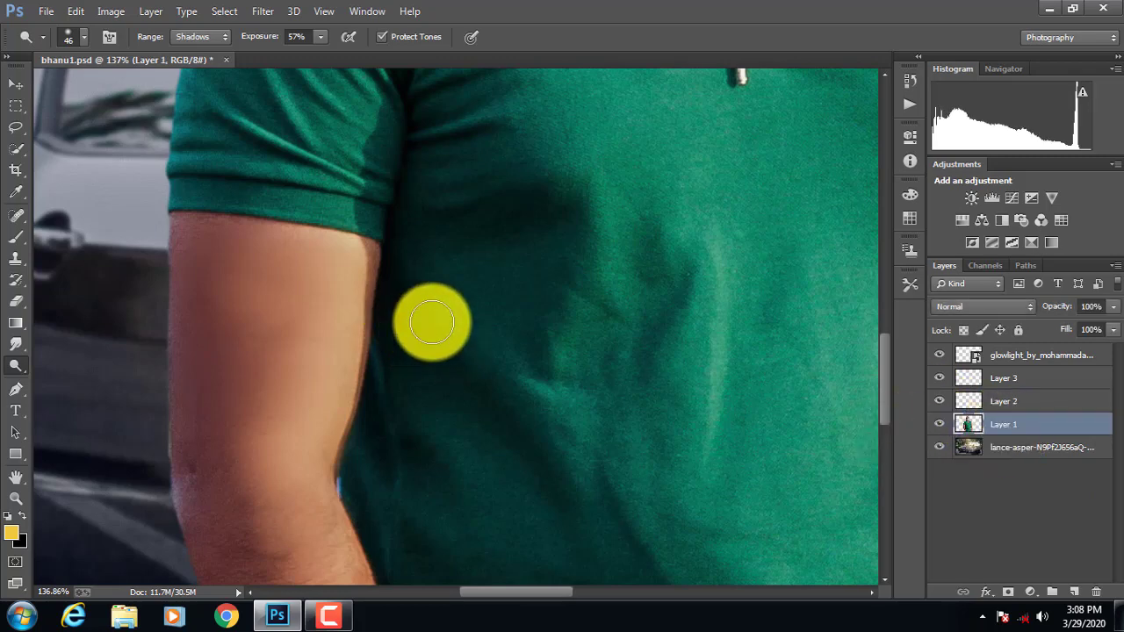
click(977, 409)
key(Delete)
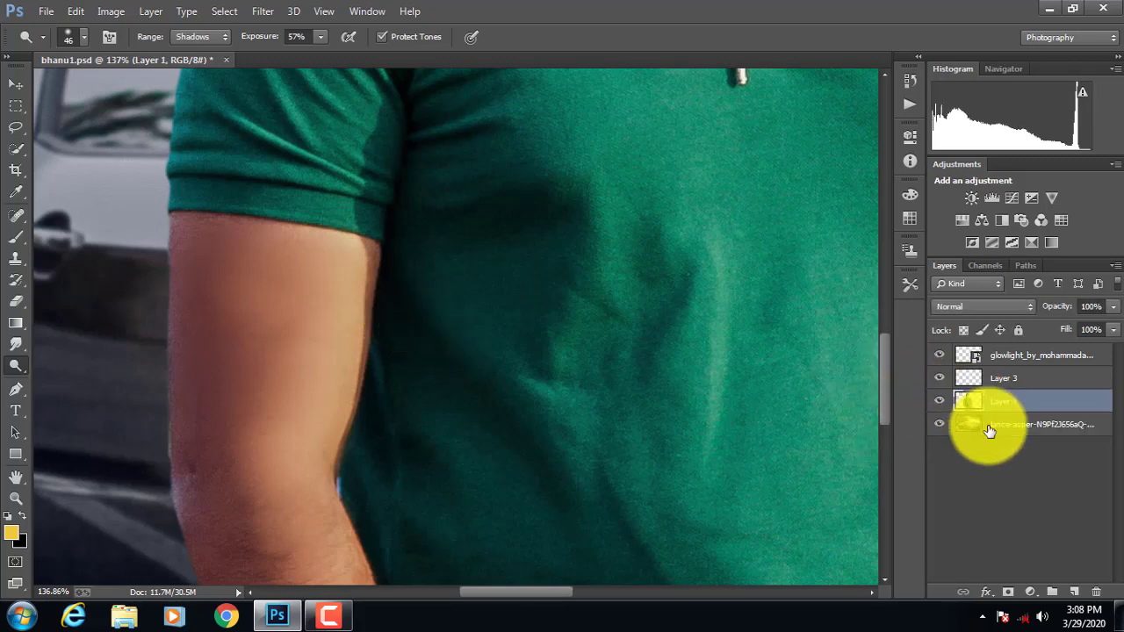
Duplicate Layer 1 as Layer 1 copy in the same document.
right_click(1008, 405)
click(700, 160)
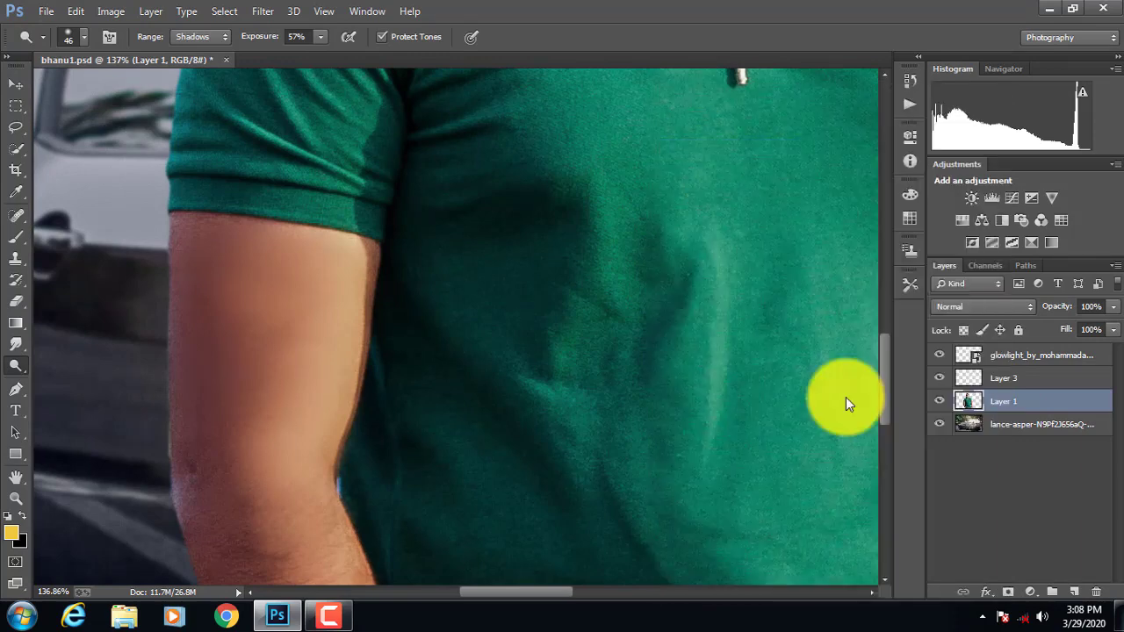
key(Return)
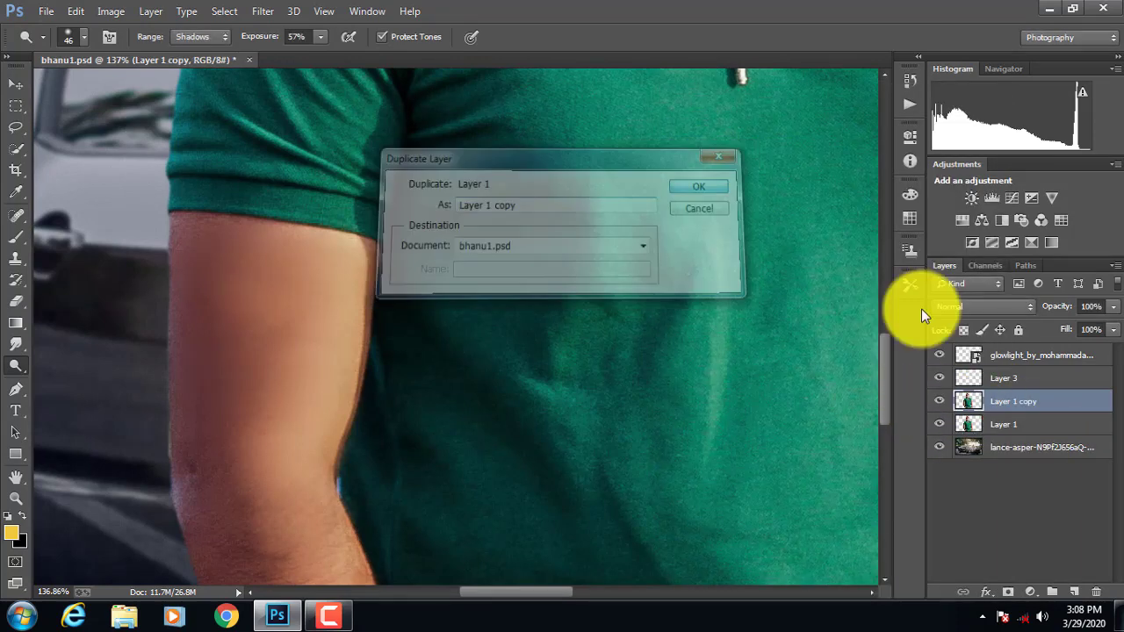
Lighten the man's right arm from sleeve to forearm on Layer 1 copy with a 75 px Dodge brush, Shadows range, 57% exposure.
drag(332, 274, 358, 309)
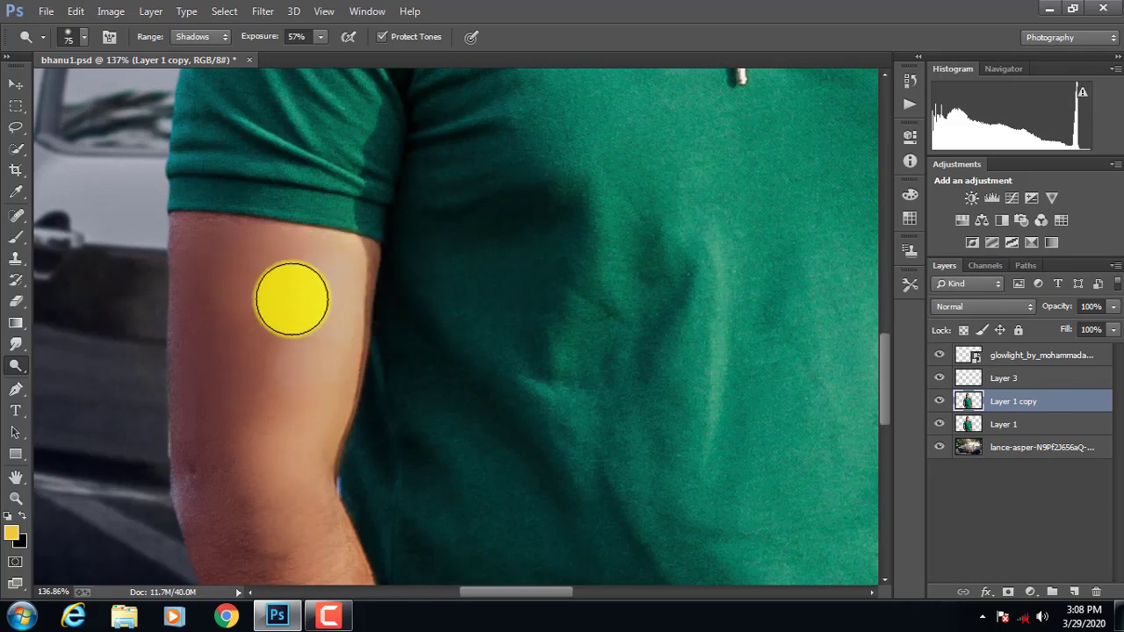
mouse_move(345, 275)
mouse_down()
mouse_move(342, 359)
mouse_move(273, 433)
mouse_move(320, 416)
mouse_move(363, 264)
mouse_move(319, 258)
mouse_move(258, 366)
mouse_move(351, 291)
mouse_up()
scroll(351, 291, down, 2)
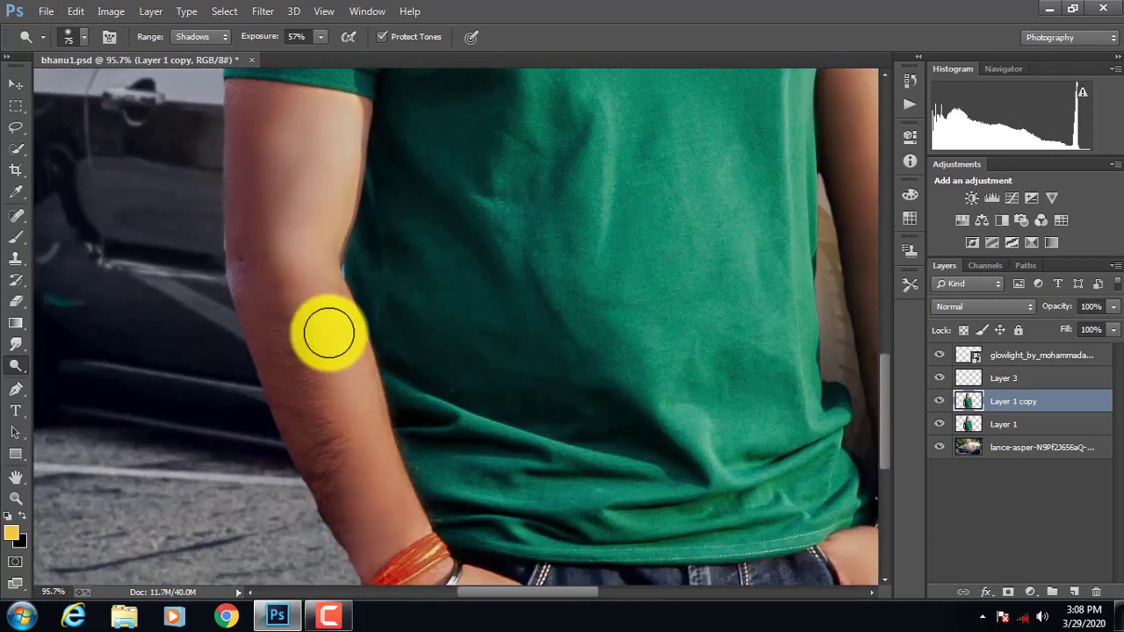
mouse_move(376, 525)
mouse_down()
mouse_move(271, 219)
mouse_move(810, 228)
mouse_move(816, 243)
mouse_up()
Set the opacity of Layer 1 copy to 75%.
click(1035, 395)
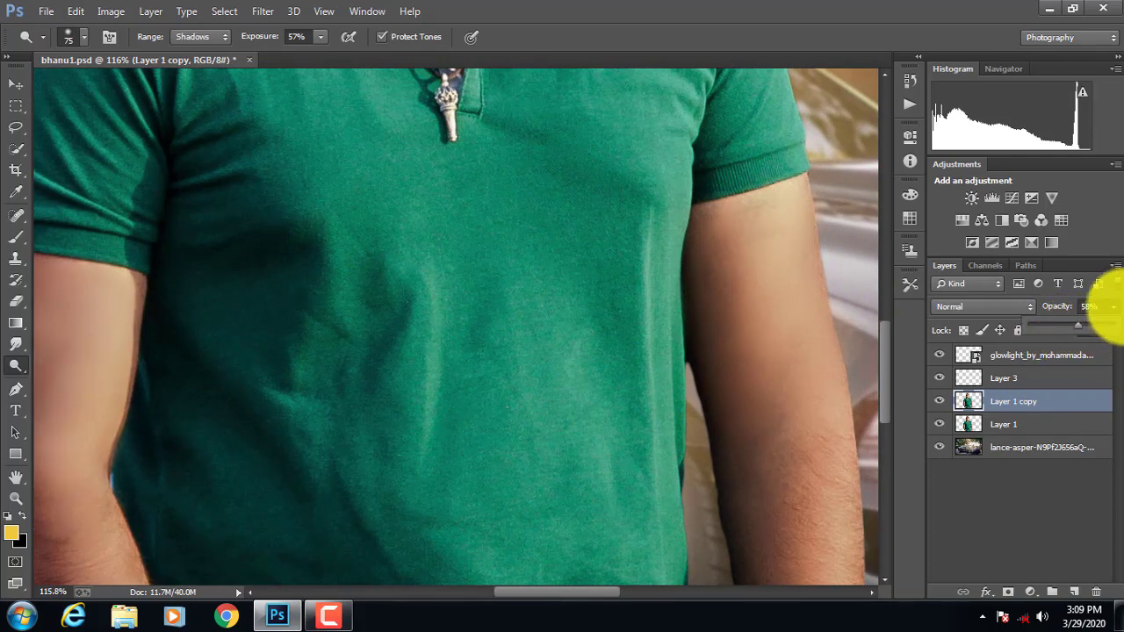
text(75)
key(Return)
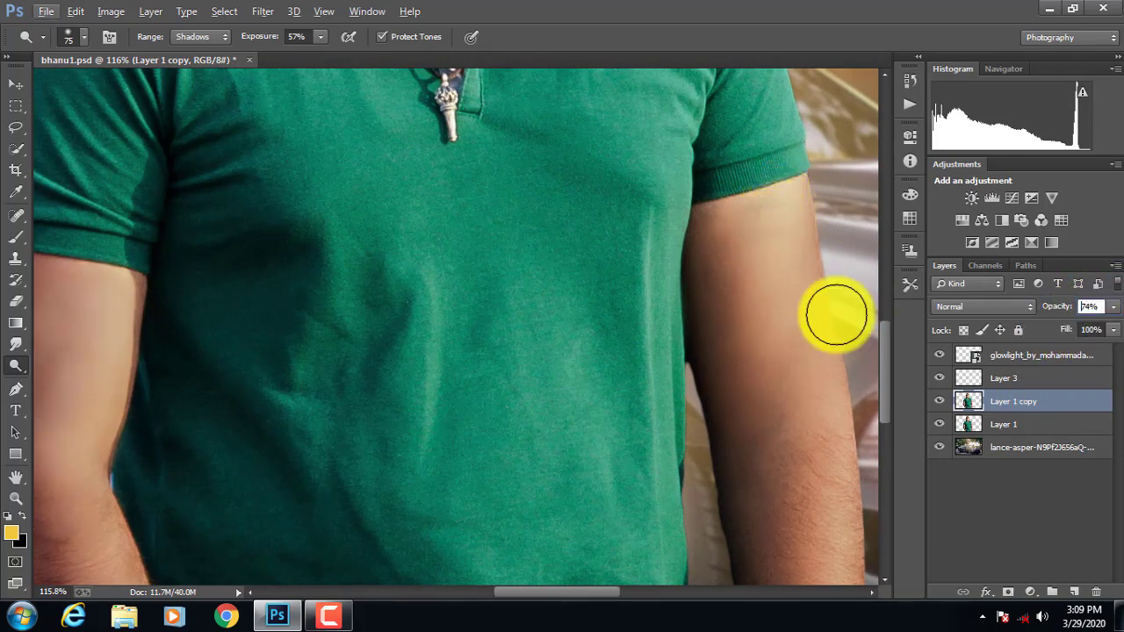
Lighten the man's left arm from the sleeve down to the watch with the 75 px Dodge brush.
drag(606, 594, 634, 592)
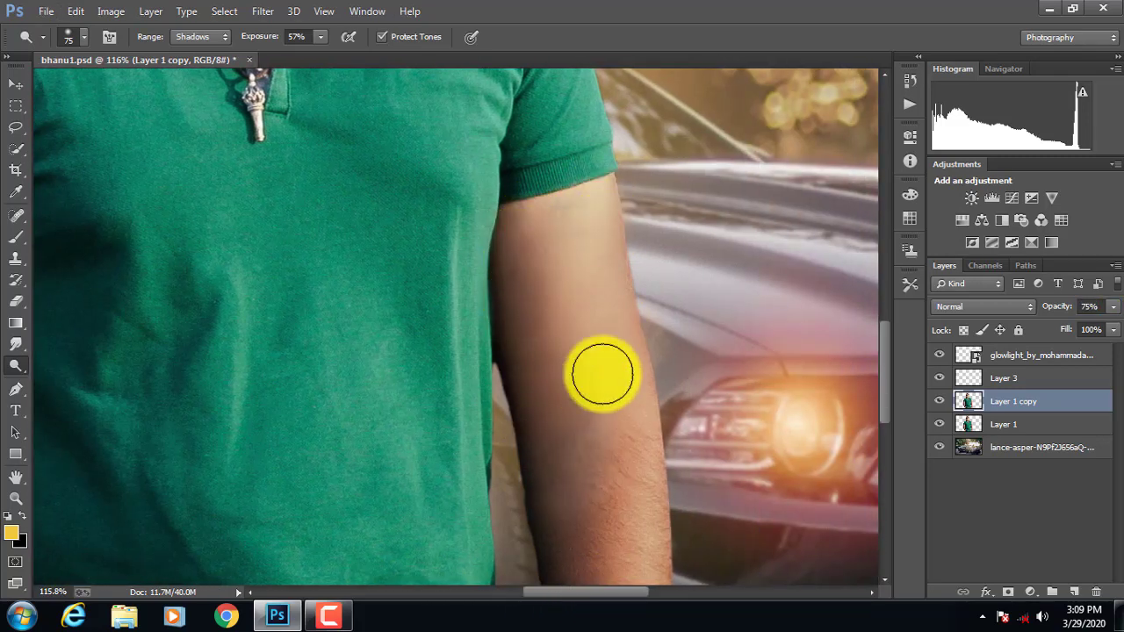
scroll(605, 492, down, 2)
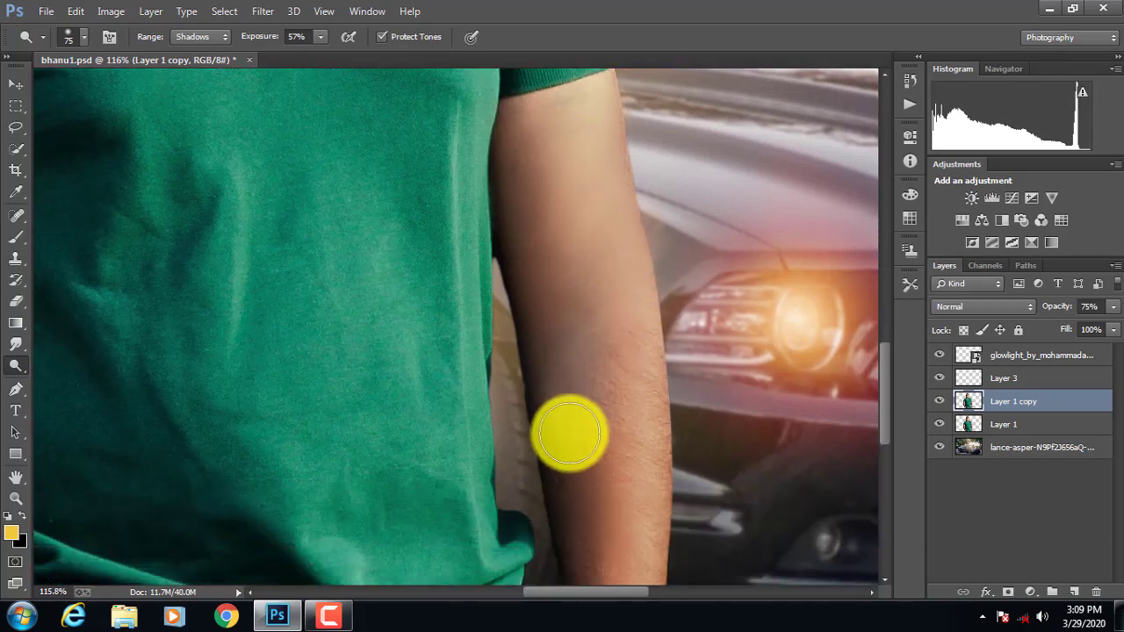
scroll(627, 371, down, 2)
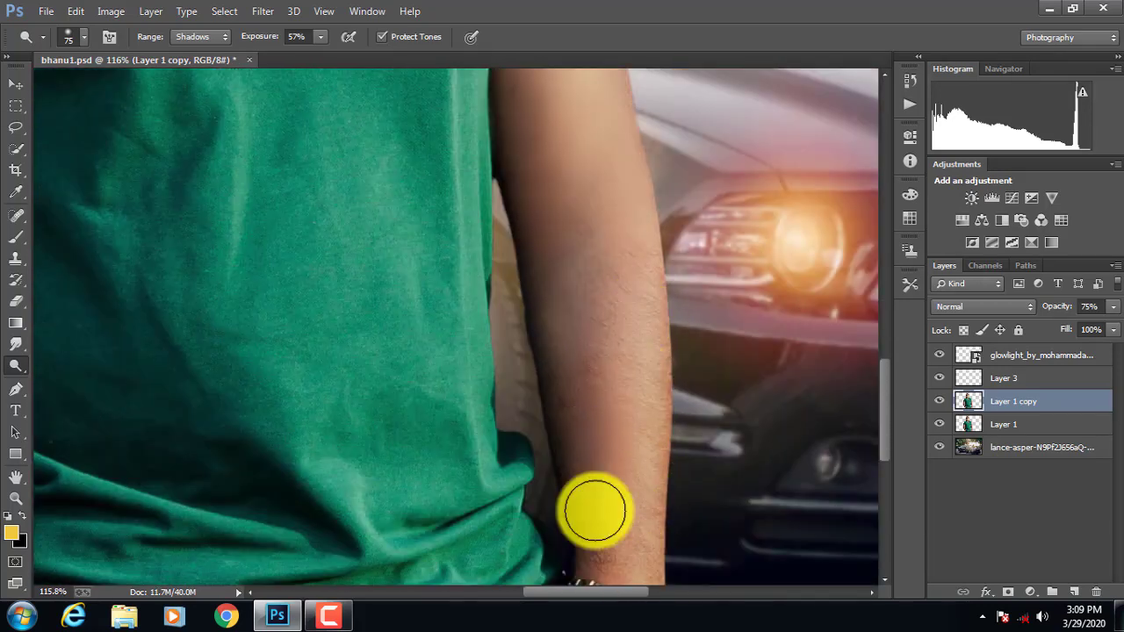
scroll(595, 511, down, 2)
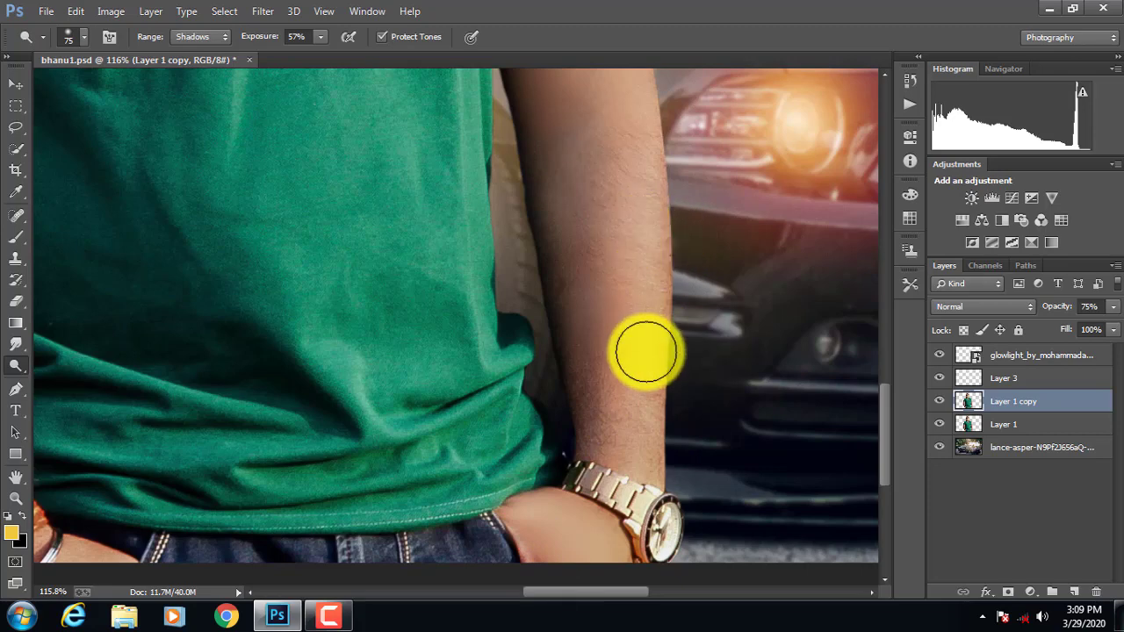
scroll(261, 215, down, 3)
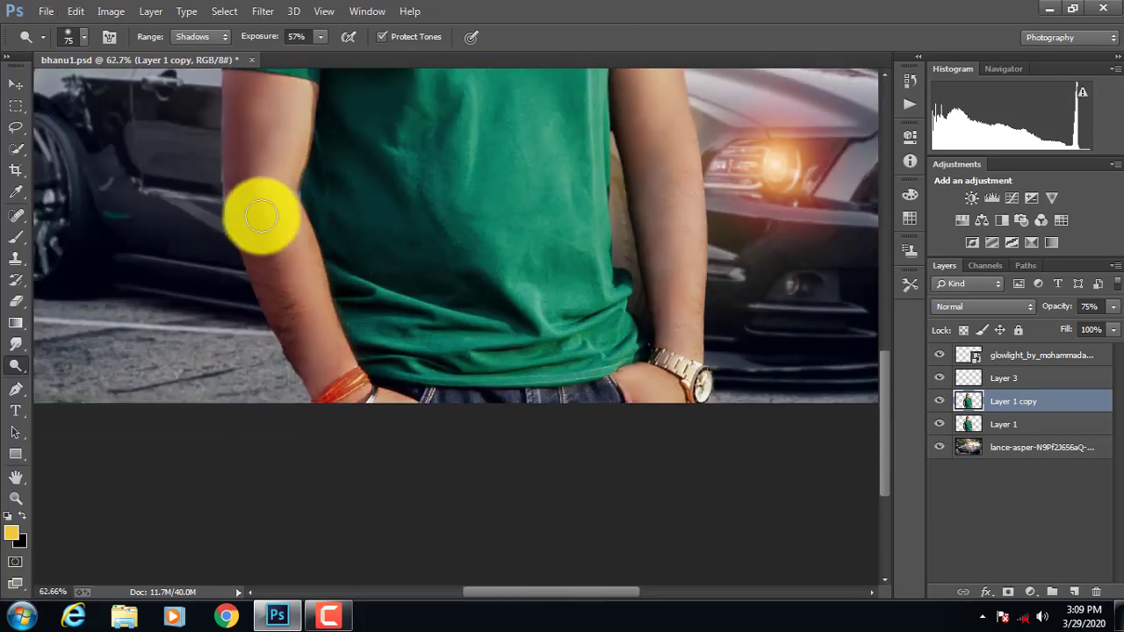
scroll(261, 215, up, 2)
scroll(264, 238, up, 3)
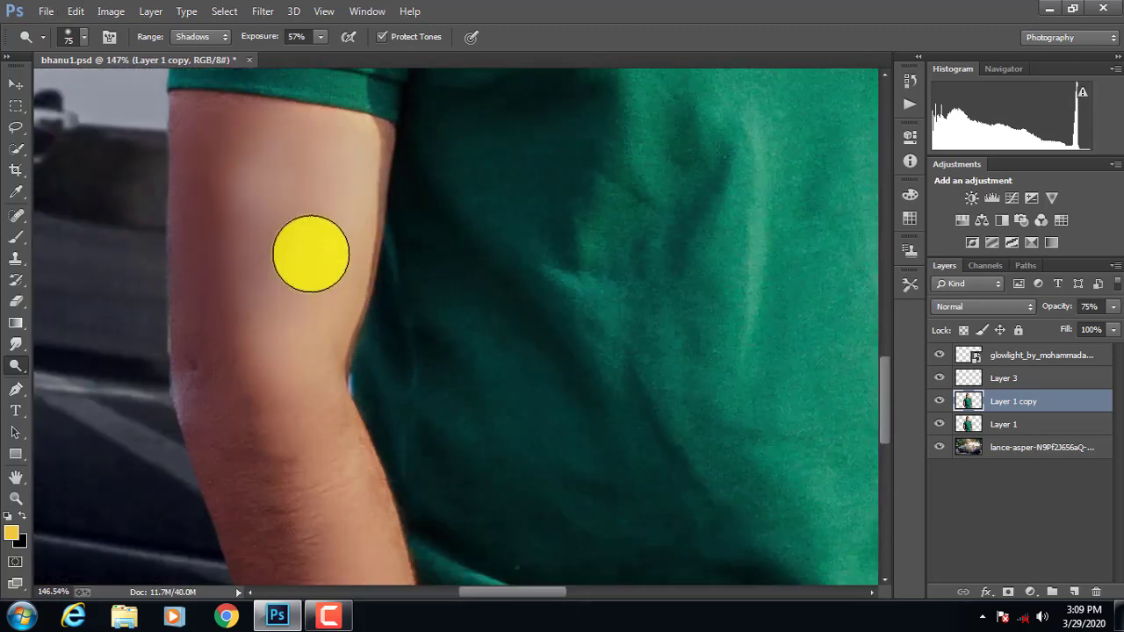
scroll(607, 271, down, 2)
scroll(509, 293, down, 2)
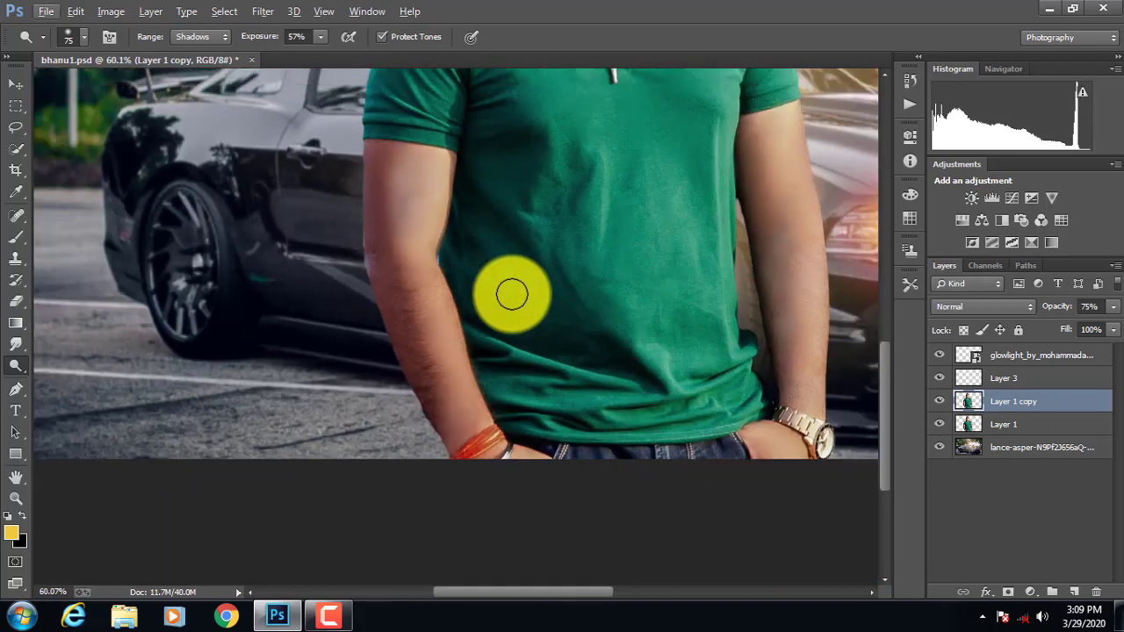
Lighten the highlights on the man's cheek, nose and forehead with a 29 px Dodge brush set to Shadows.
scroll(514, 220, up, 1)
scroll(710, 201, up, 1)
scroll(632, 193, up, 2)
scroll(632, 193, up, 2)
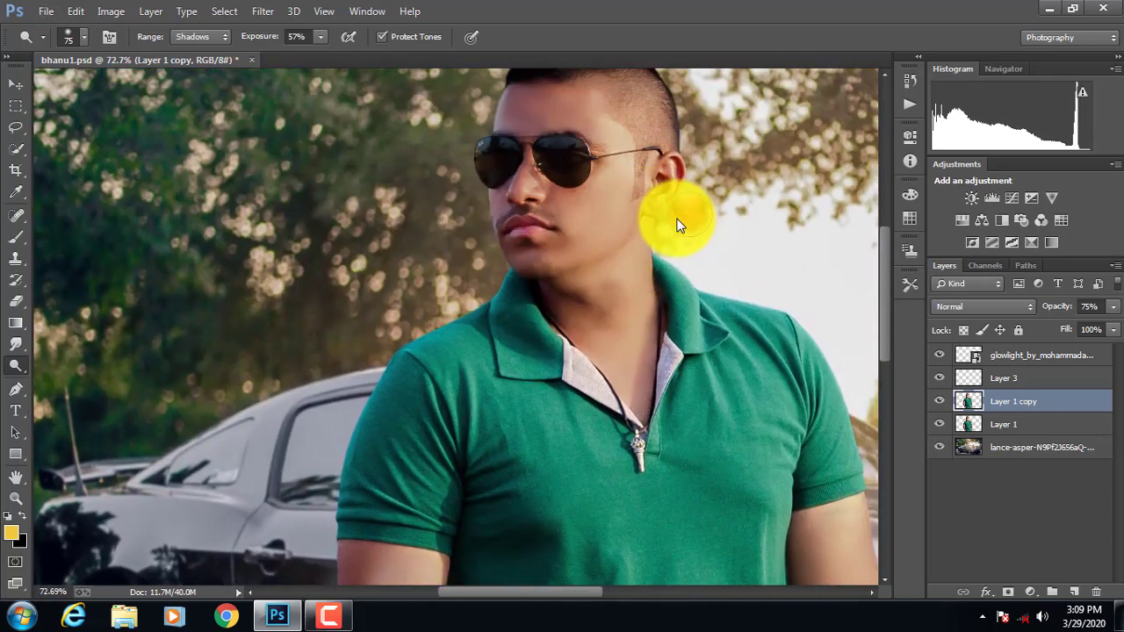
scroll(615, 193, up, 1)
scroll(619, 195, up, 1)
scroll(692, 201, up, 1)
scroll(720, 197, up, 1)
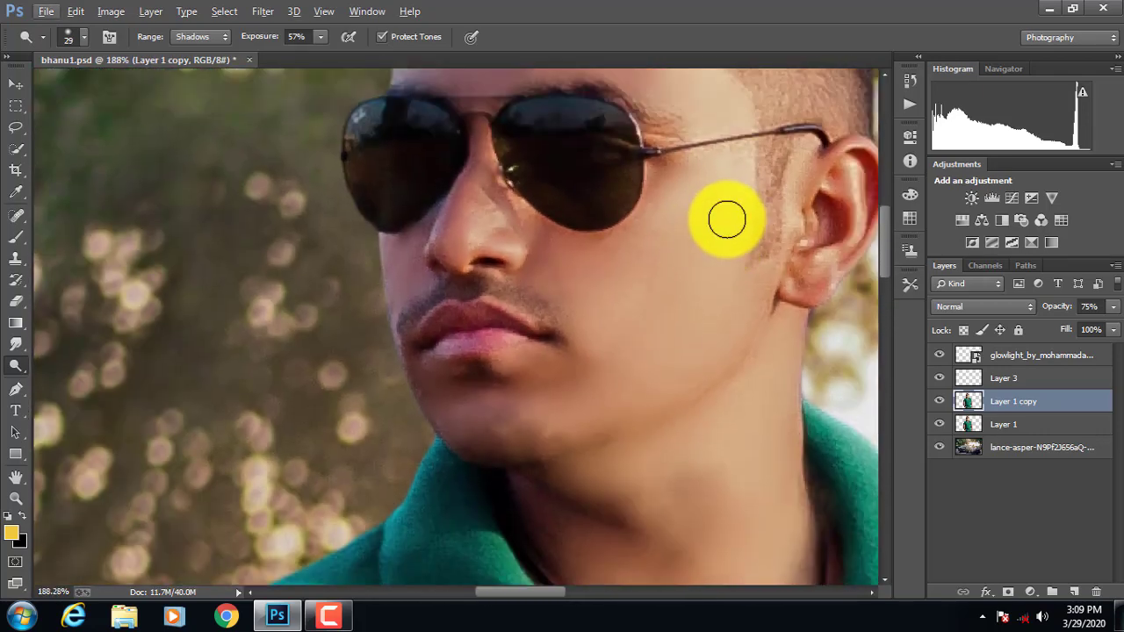
scroll(729, 290, up, 2)
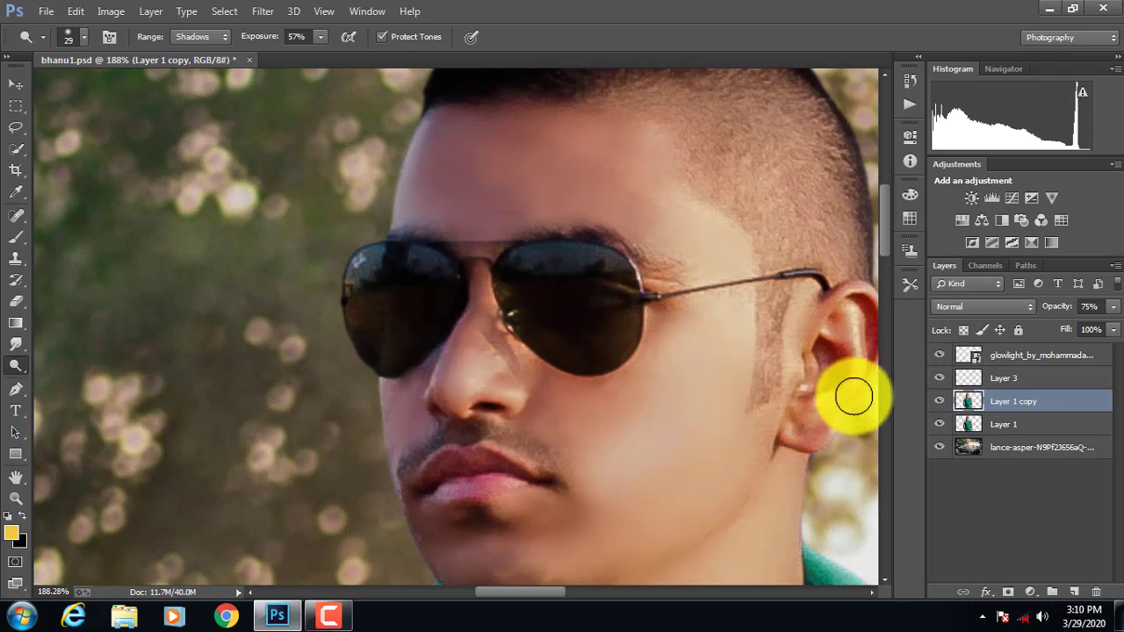
scroll(732, 394, down, 1)
scroll(682, 382, down, 1)
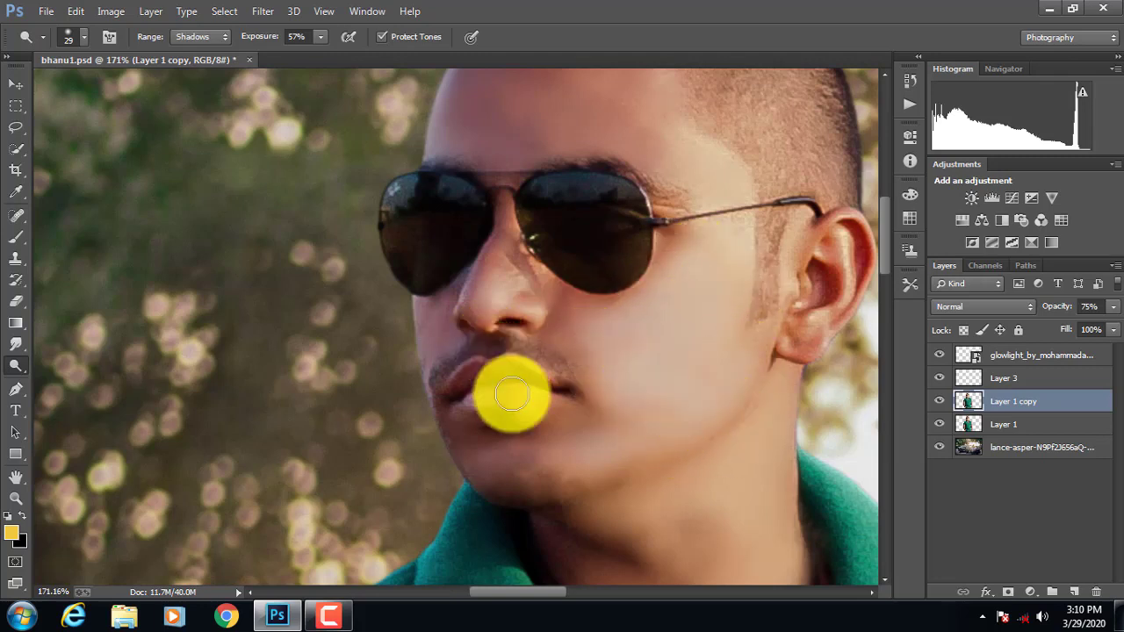
scroll(662, 175, up, 3)
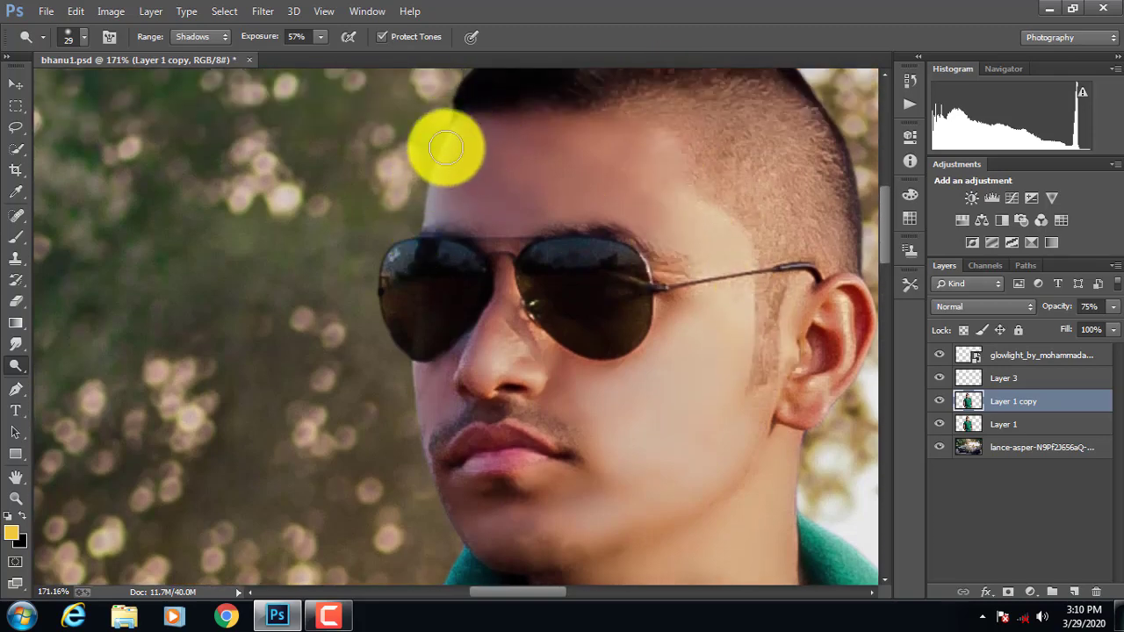
scroll(703, 389, down, 2)
scroll(507, 496, down, 5)
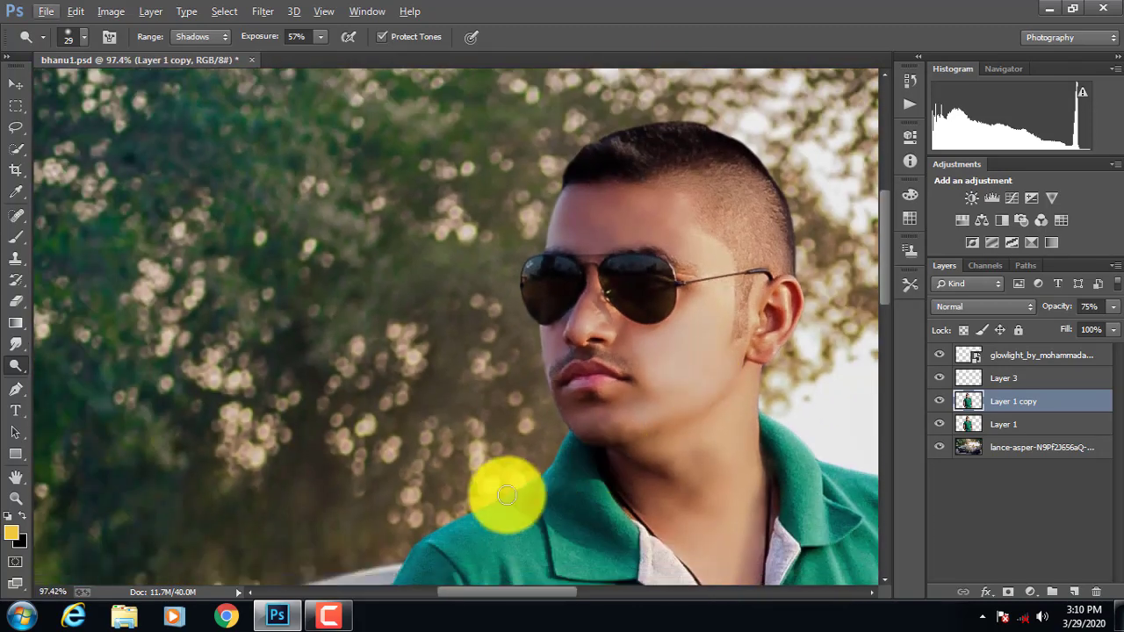
Darken the outer edge of the man's right arm from sleeve to forearm with a 106 px Burn brush, Shadows range, 50% exposure.
click(79, 377)
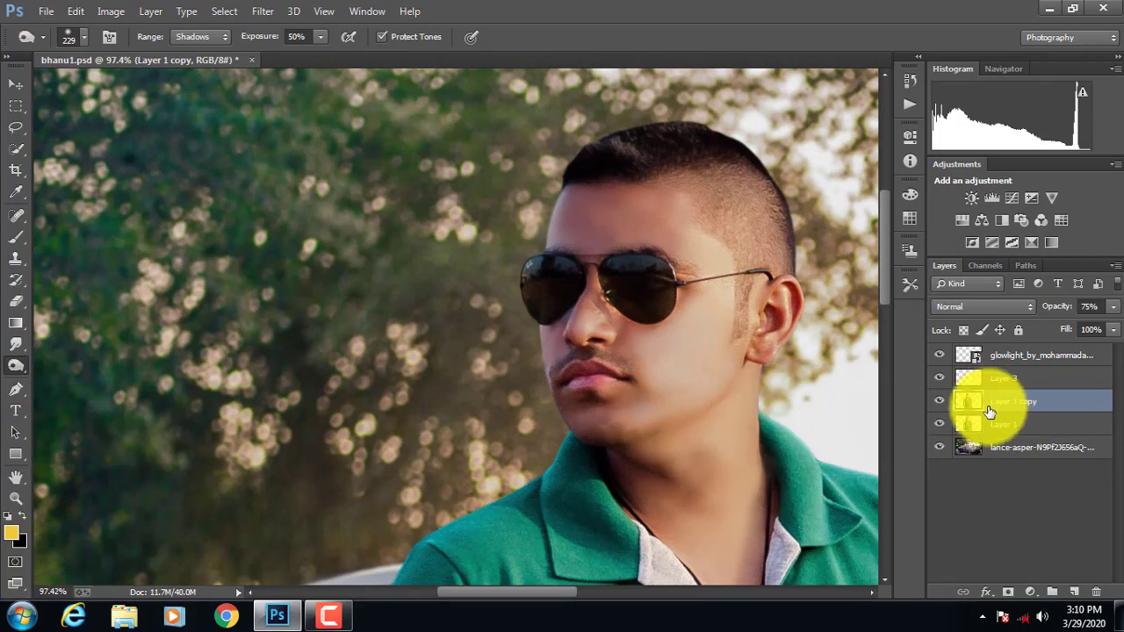
scroll(640, 402, down, 5)
scroll(641, 410, up, 4)
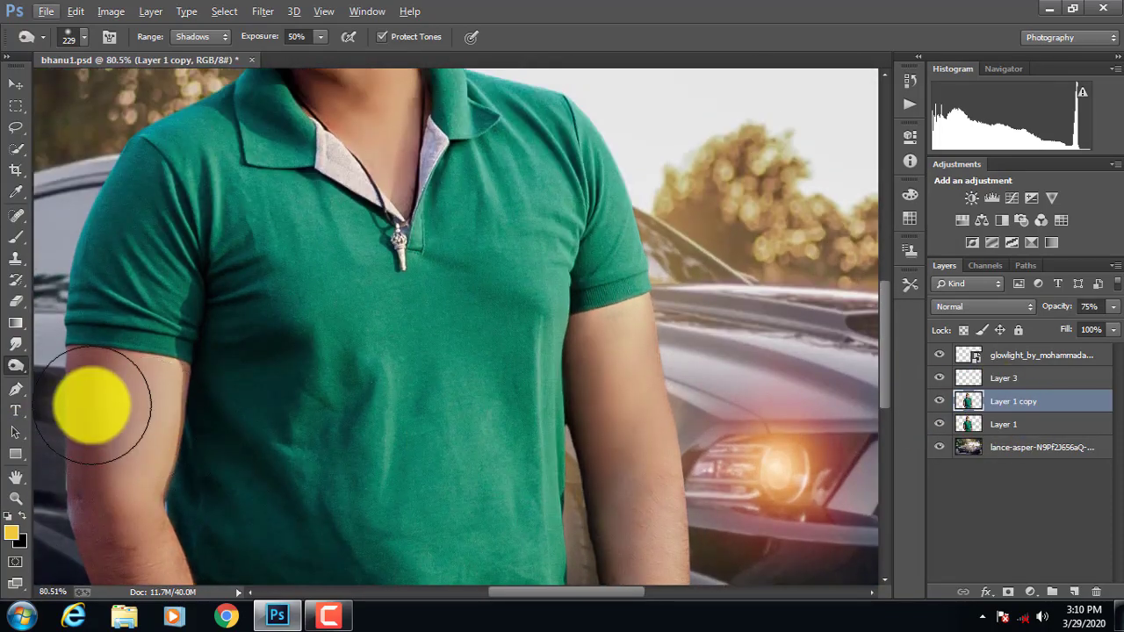
scroll(468, 544, left, 3)
scroll(467, 544, up, 3)
scroll(276, 489, up, 5)
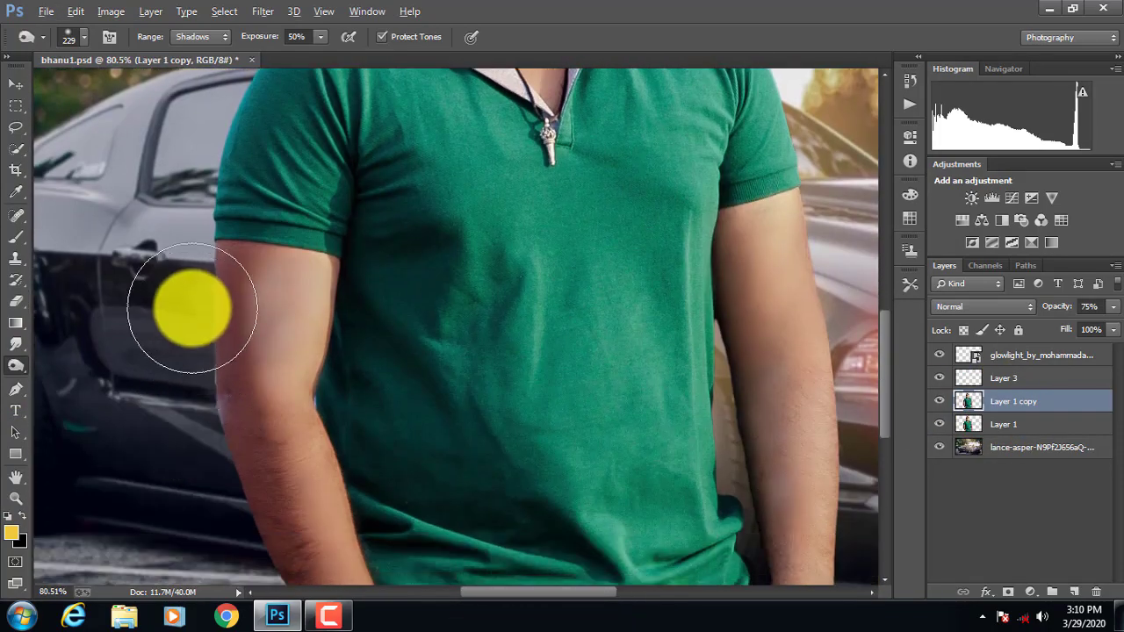
drag(272, 311, 163, 319)
drag(252, 208, 256, 407)
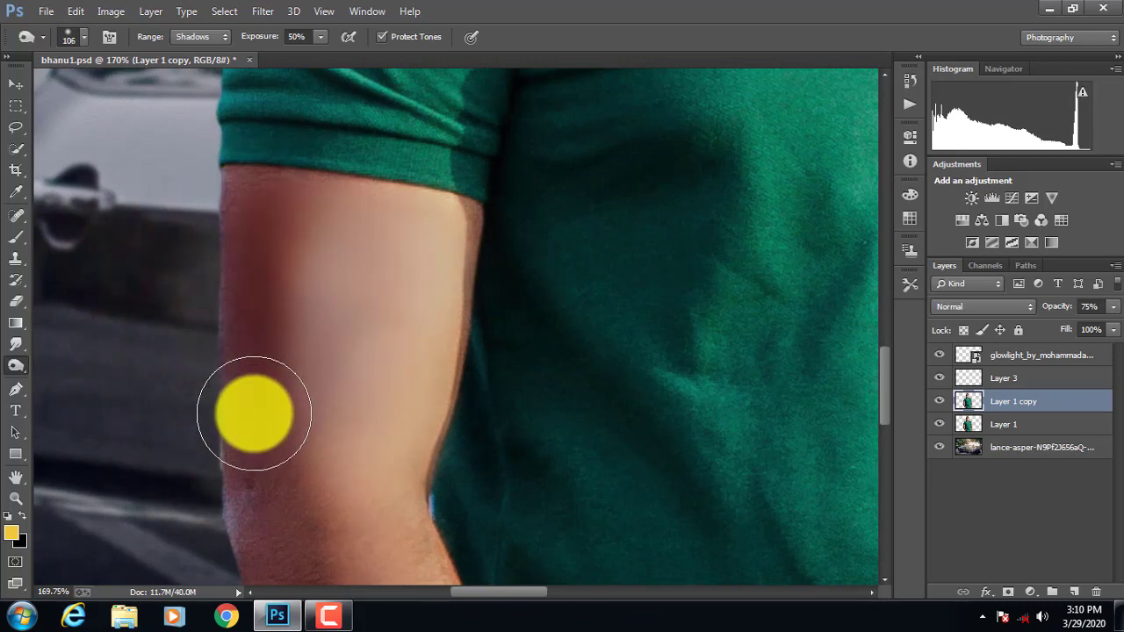
scroll(348, 312, down, 2)
drag(289, 231, 281, 428)
scroll(439, 464, down, 2)
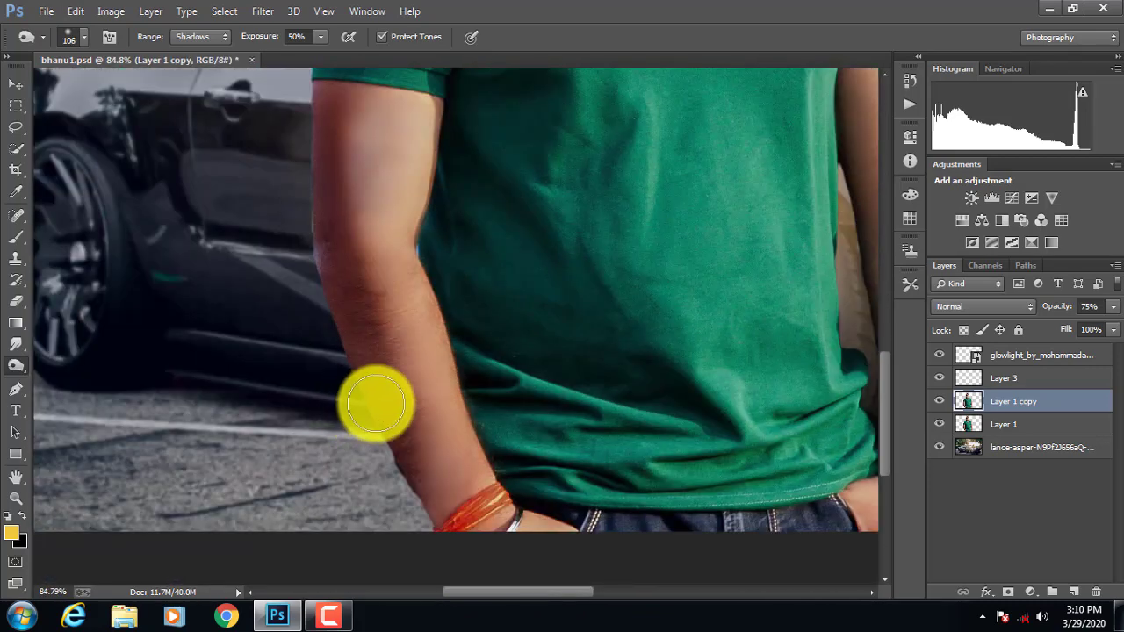
scroll(632, 597, up, 1)
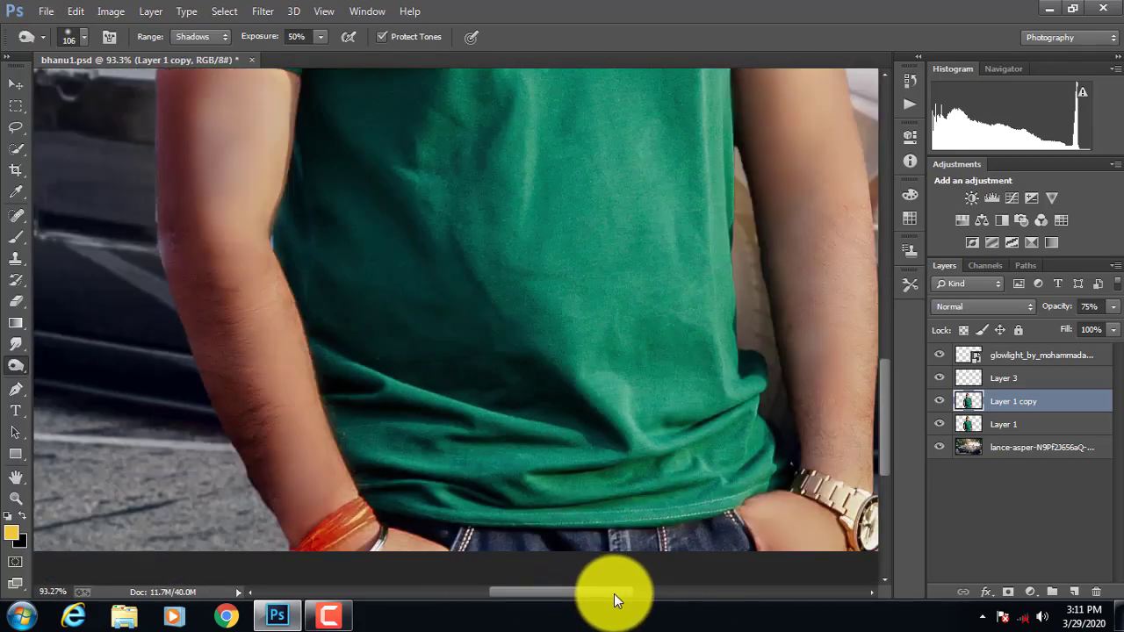
Darken the inner edge of the man's left arm from the sleeve down to the watch with the 106 px Burn brush.
scroll(615, 439, right, 3)
scroll(606, 210, down, 1)
scroll(571, 175, up, 1)
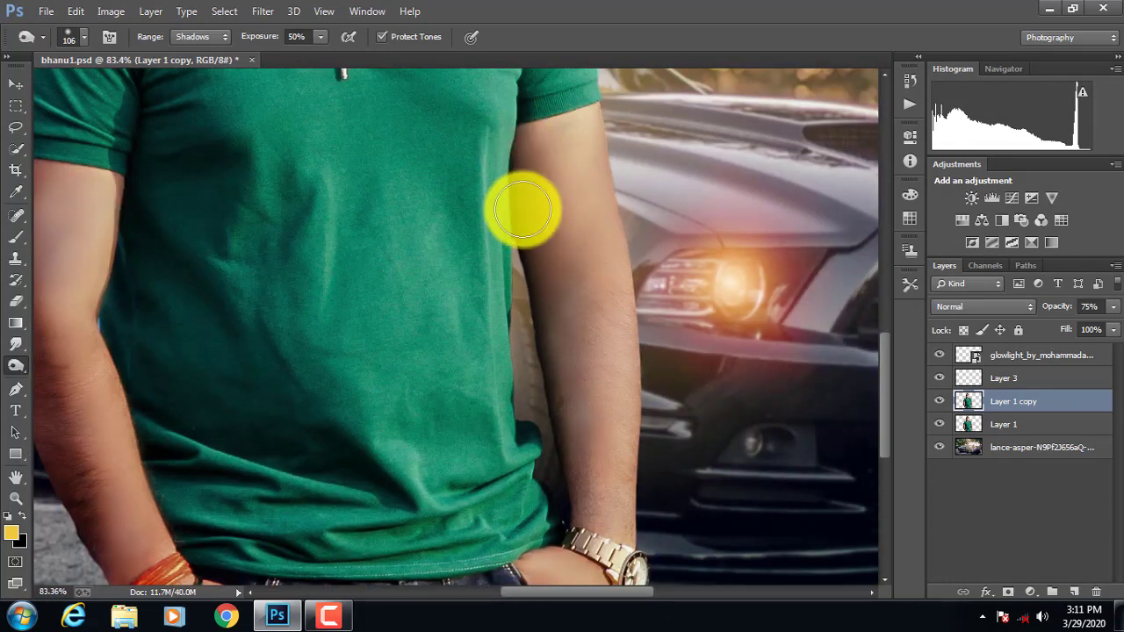
mouse_move(519, 210)
mouse_down()
mouse_move(552, 326)
mouse_move(566, 527)
mouse_up()
scroll(238, 252, up, 1)
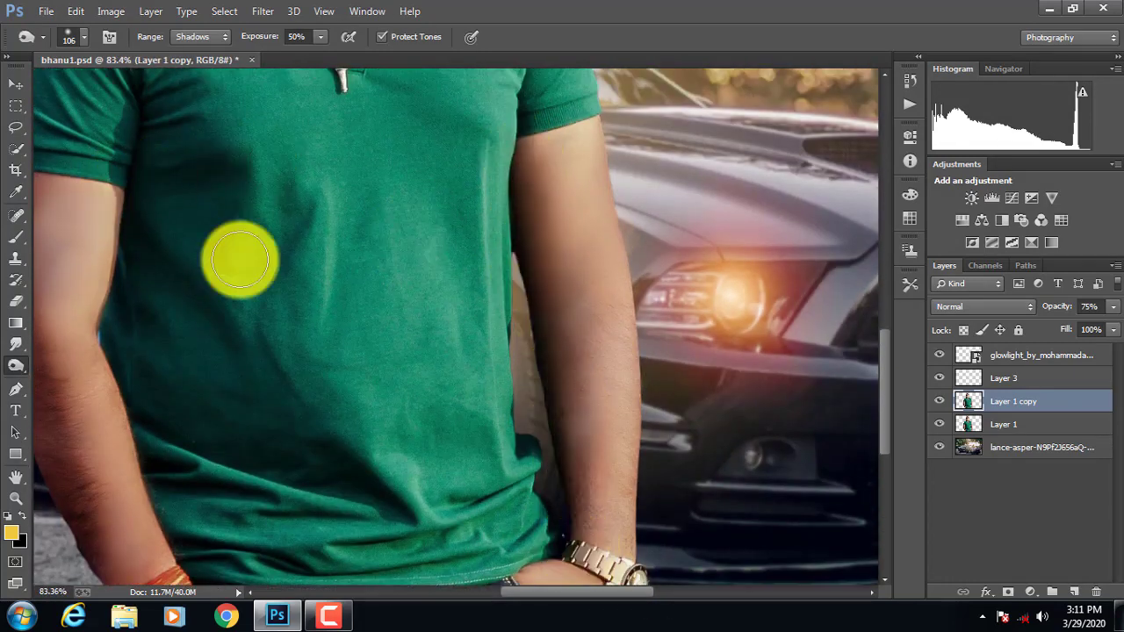
scroll(500, 479, down, 1)
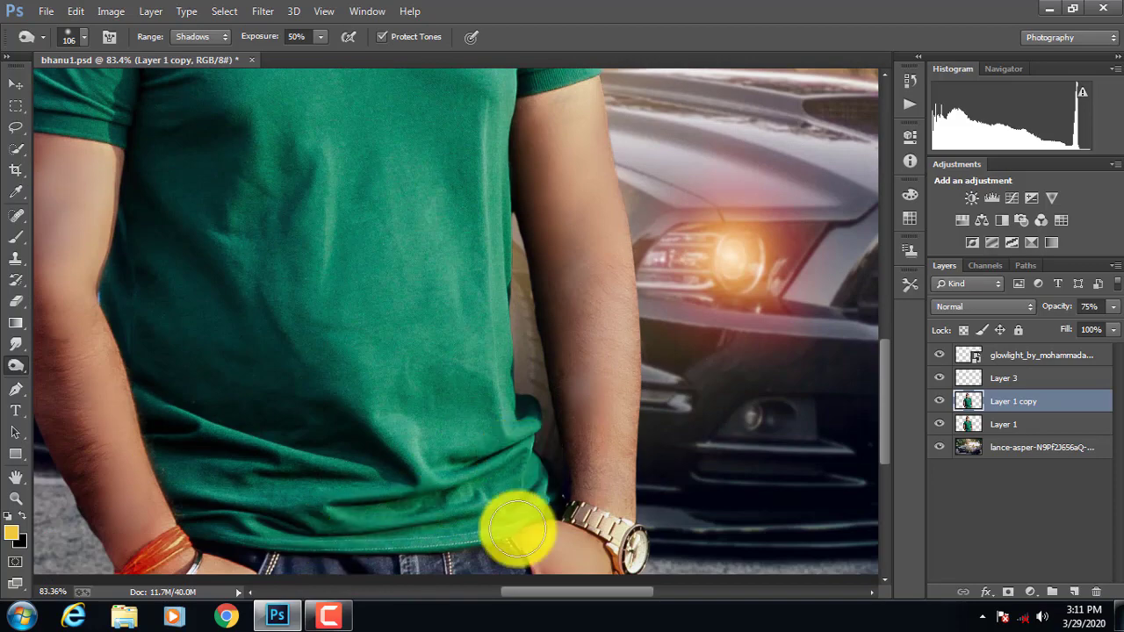
Examine the shading on the man's shirt, arms, face and hair up close, and check the whole composite.
scroll(522, 503, up, 1)
scroll(469, 451, down, 1)
scroll(489, 299, up, 3)
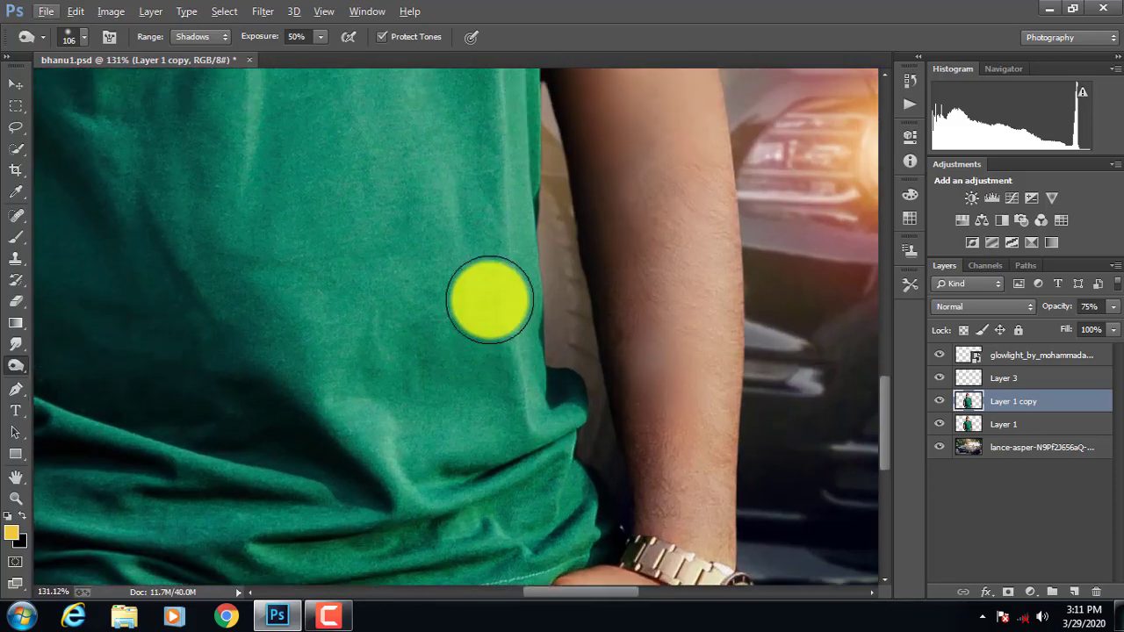
scroll(479, 134, down, 3)
scroll(539, 289, up, 3)
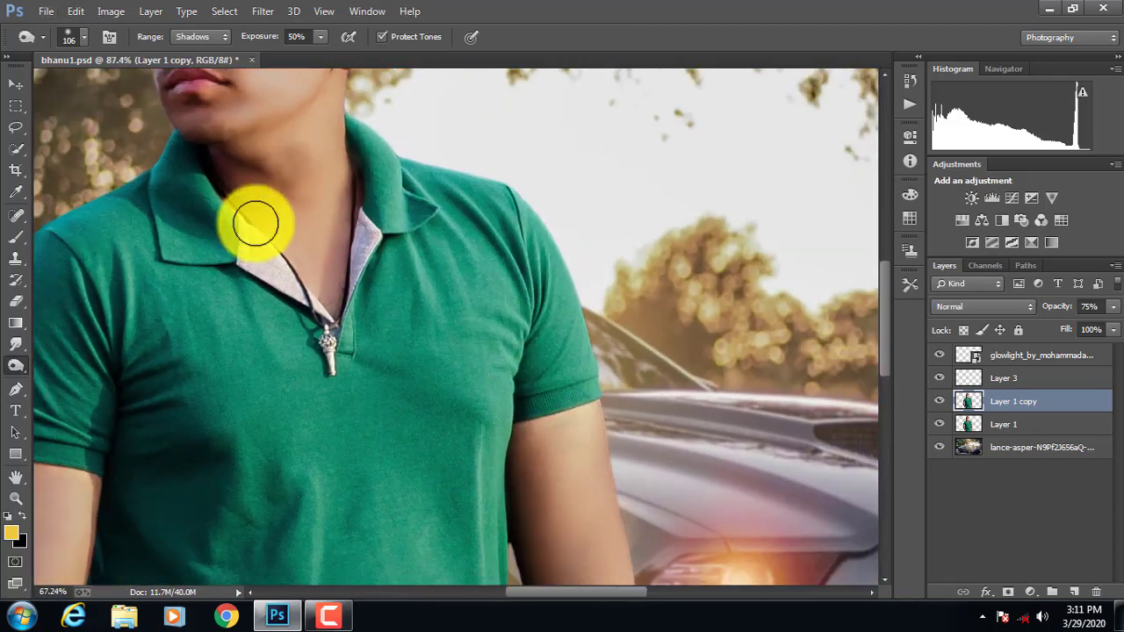
scroll(176, 217, down, 1)
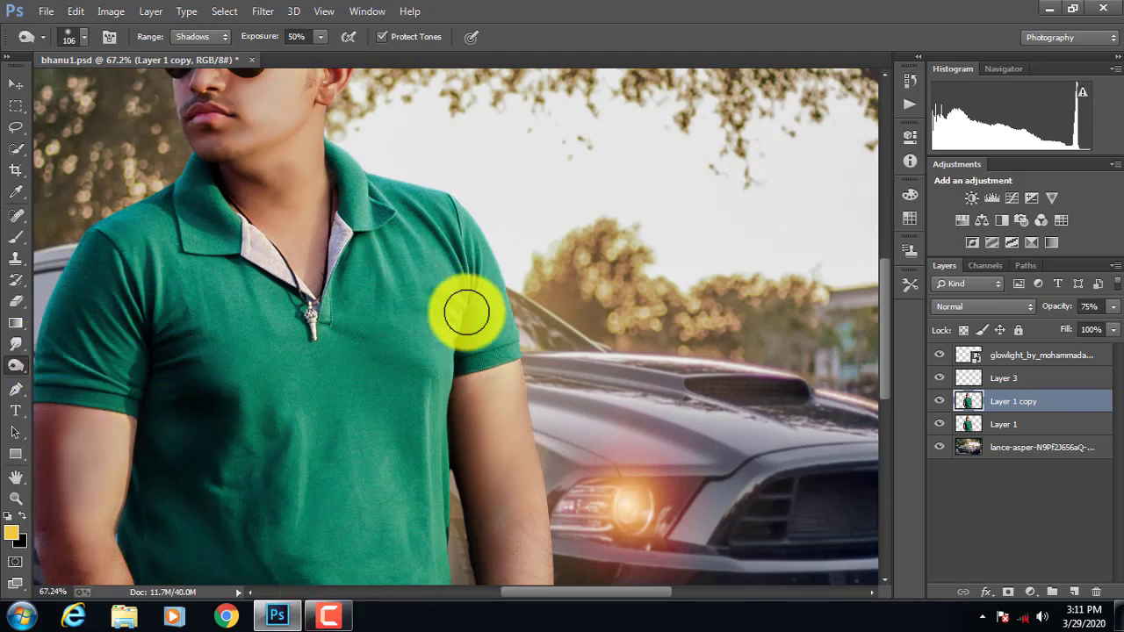
scroll(255, 246, up, 5)
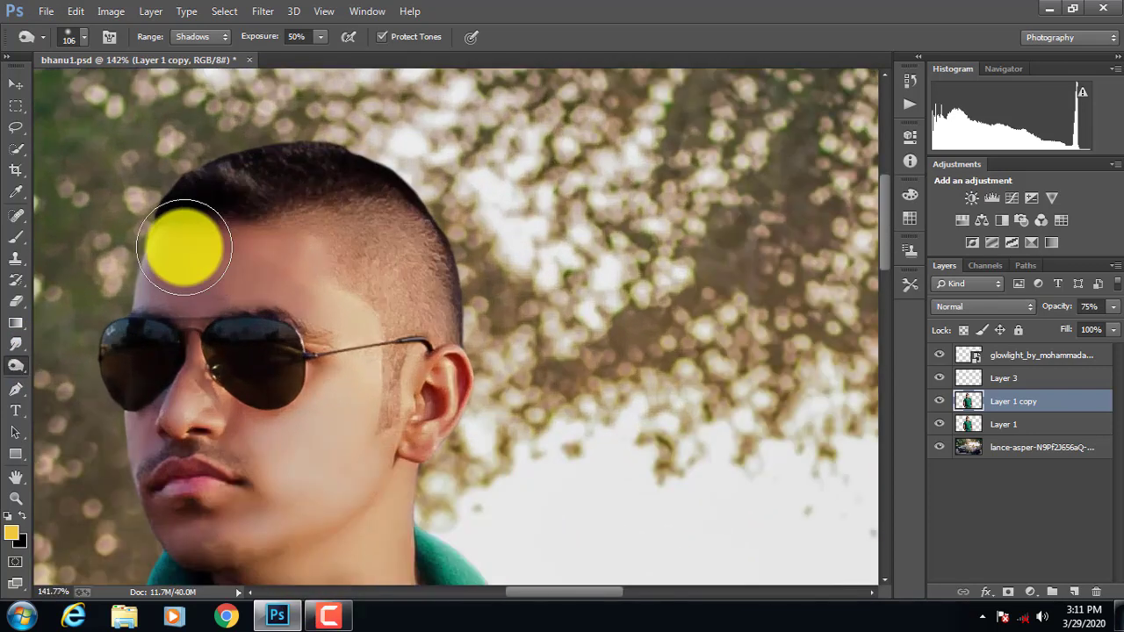
scroll(250, 404, down, 5)
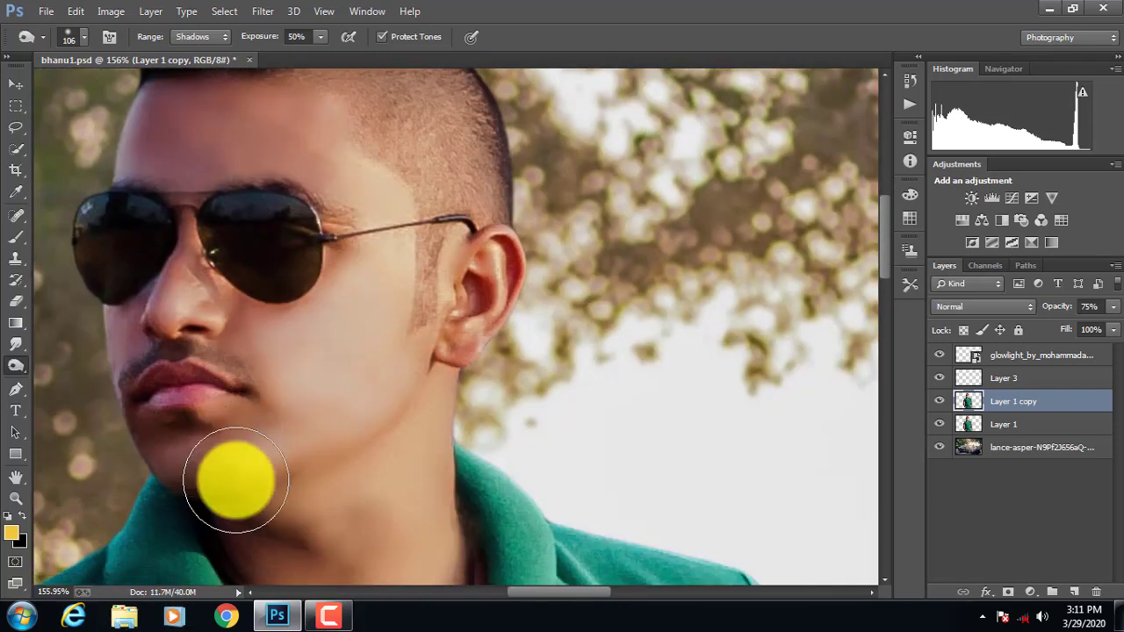
scroll(381, 239, down, 1)
scroll(451, 213, up, 2)
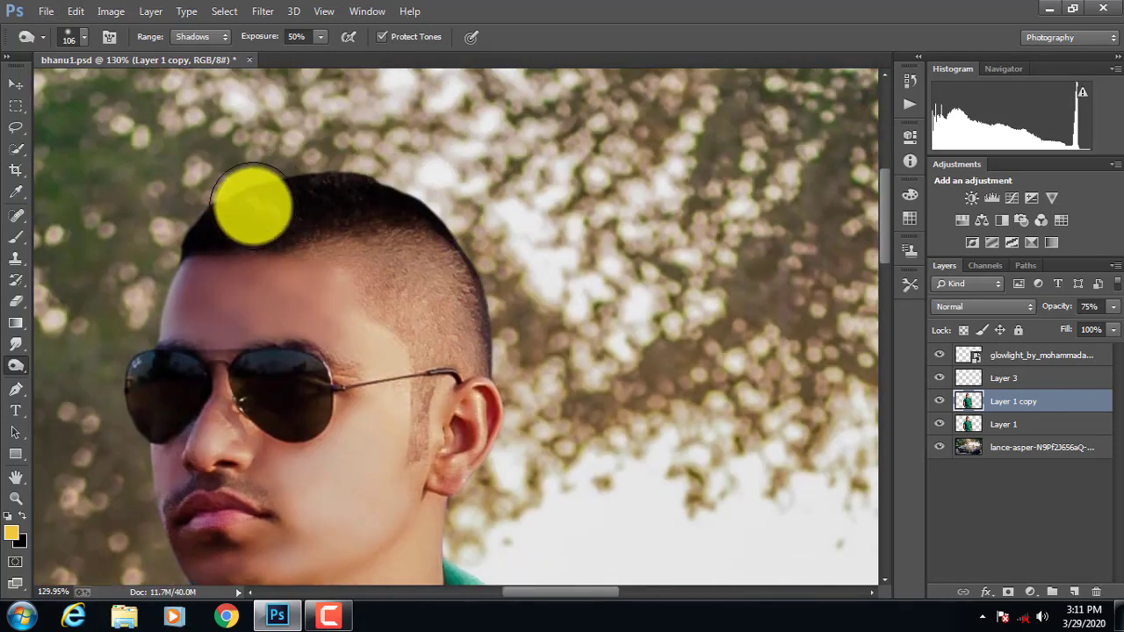
scroll(772, 389, down, 6)
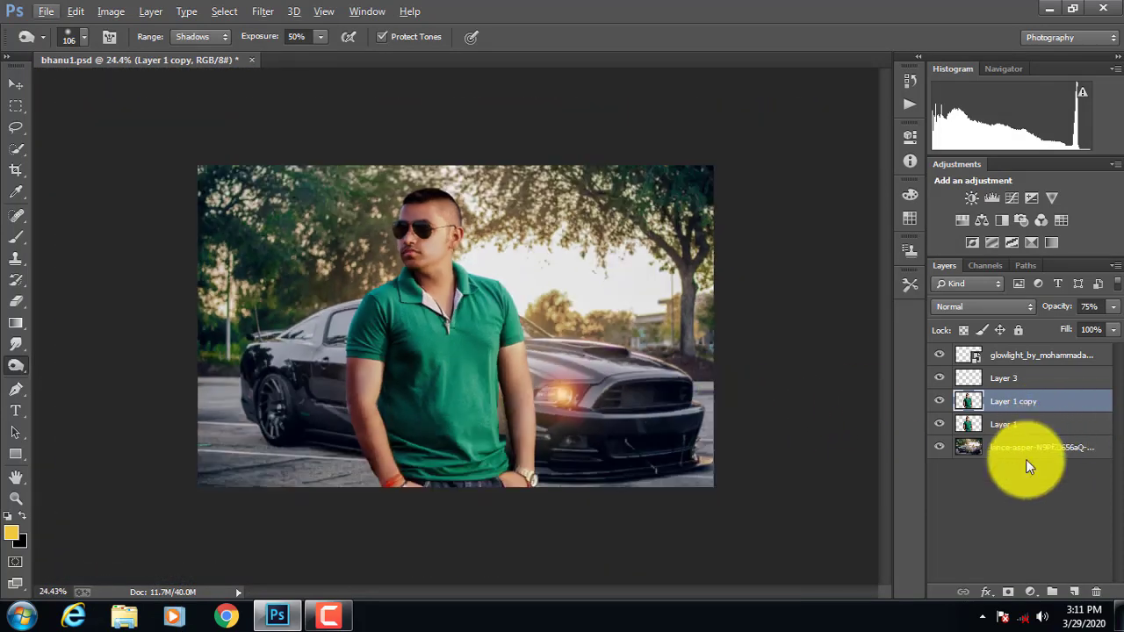
click(1027, 446)
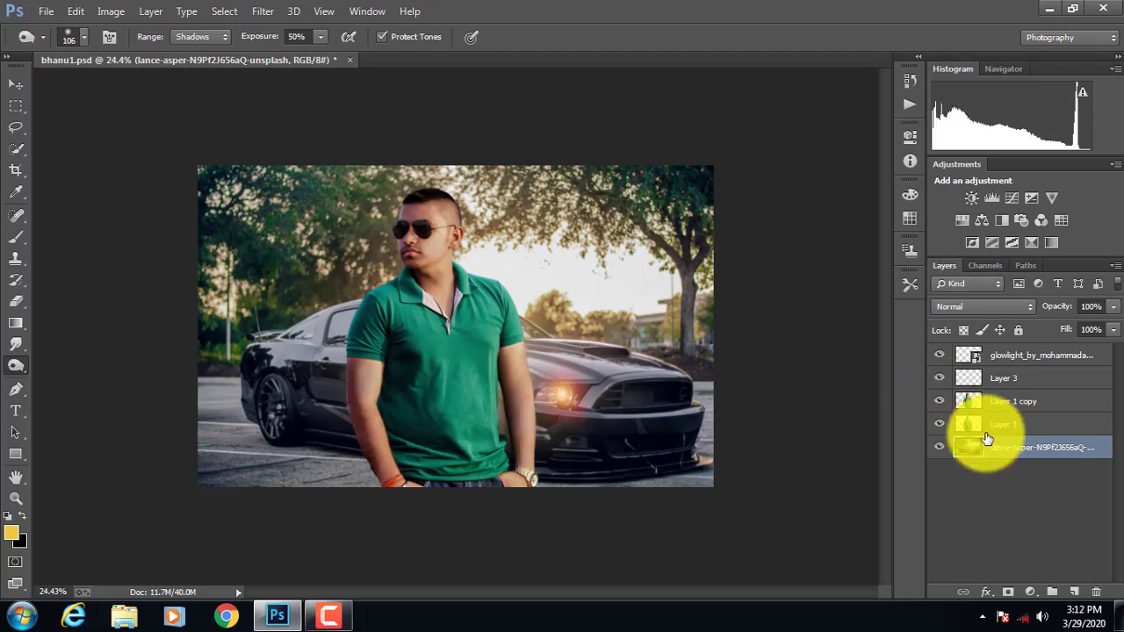
click(1012, 402)
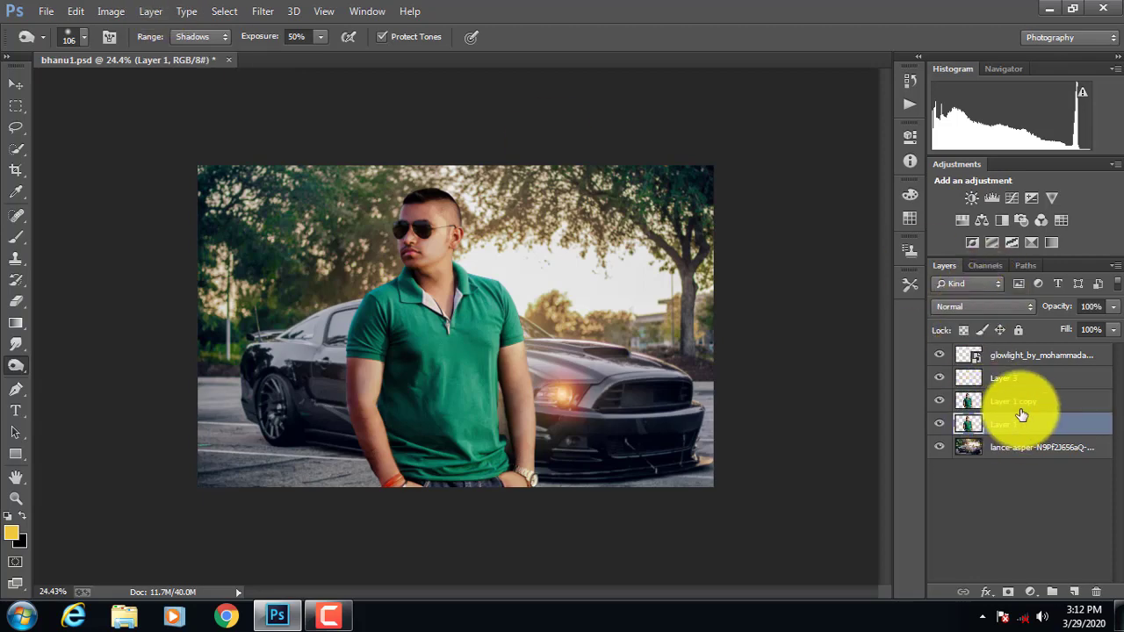
right_click(1011, 425)
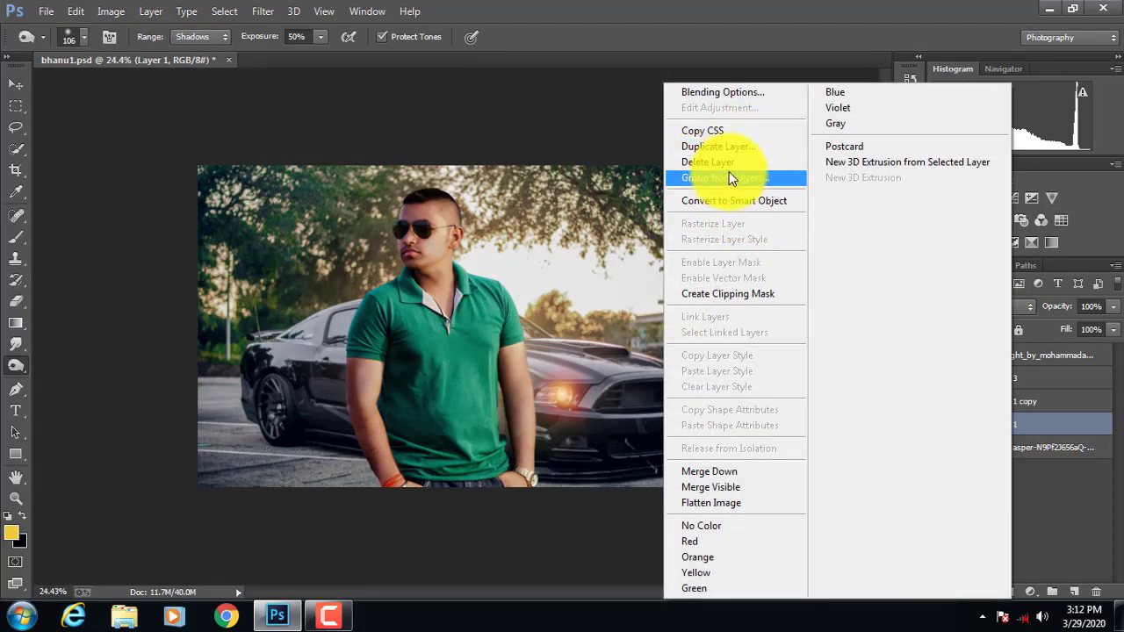
click(763, 19)
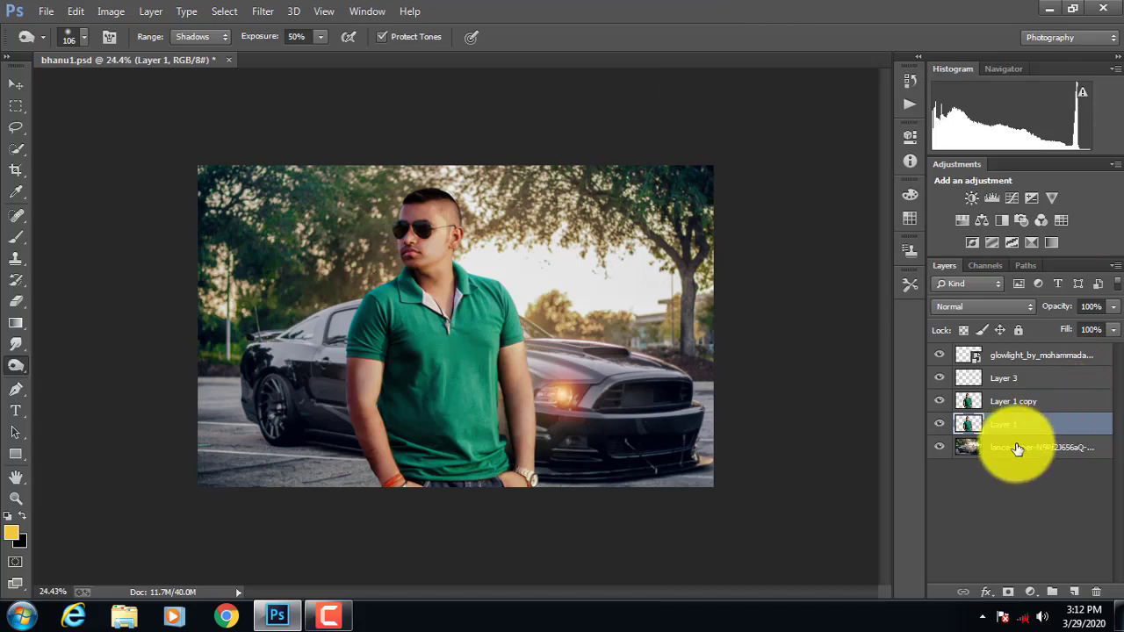
Paint a soft yellow glow over the car's headlight and grille on Layer 3 with the 750 px Brush at 74% opacity.
click(1011, 354)
click(996, 384)
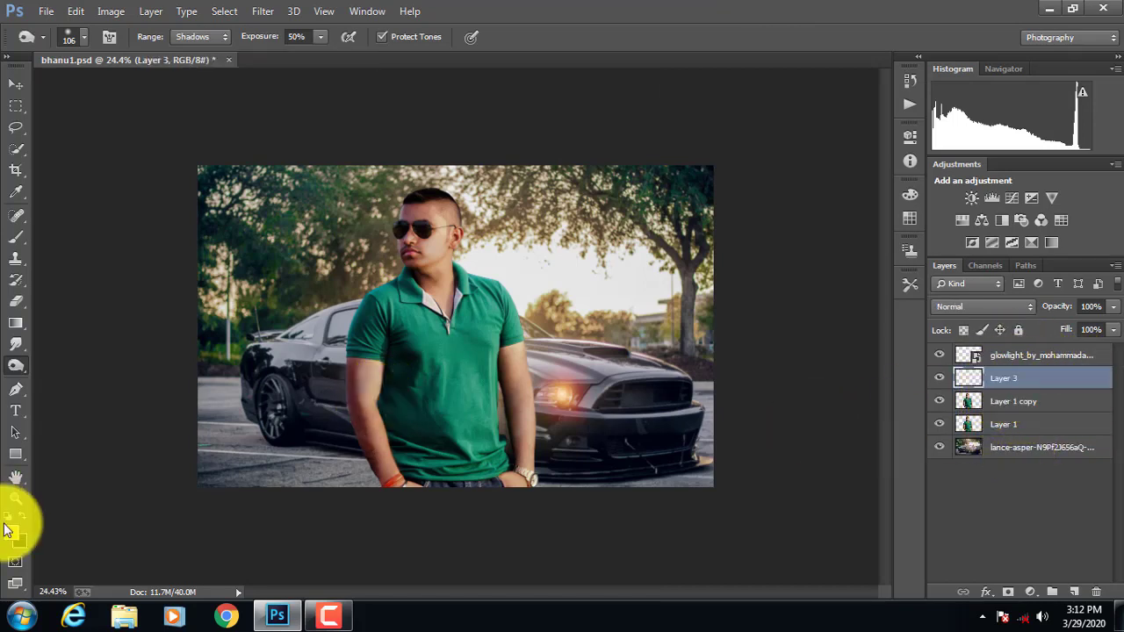
click(16, 237)
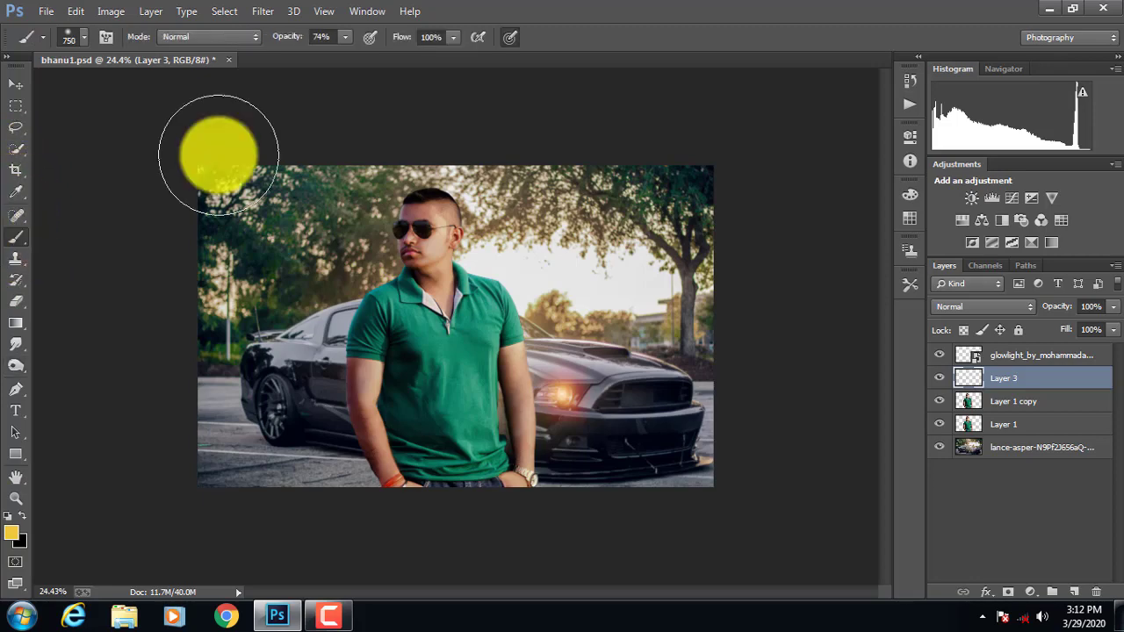
click(84, 37)
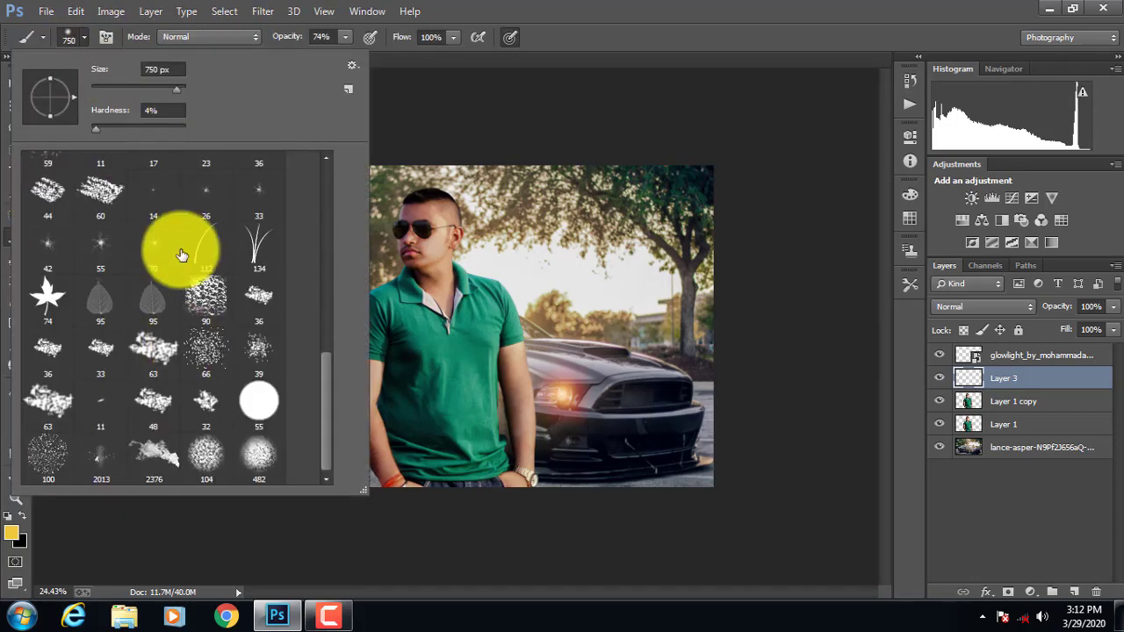
scroll(78, 225, up, 10)
click(42, 37)
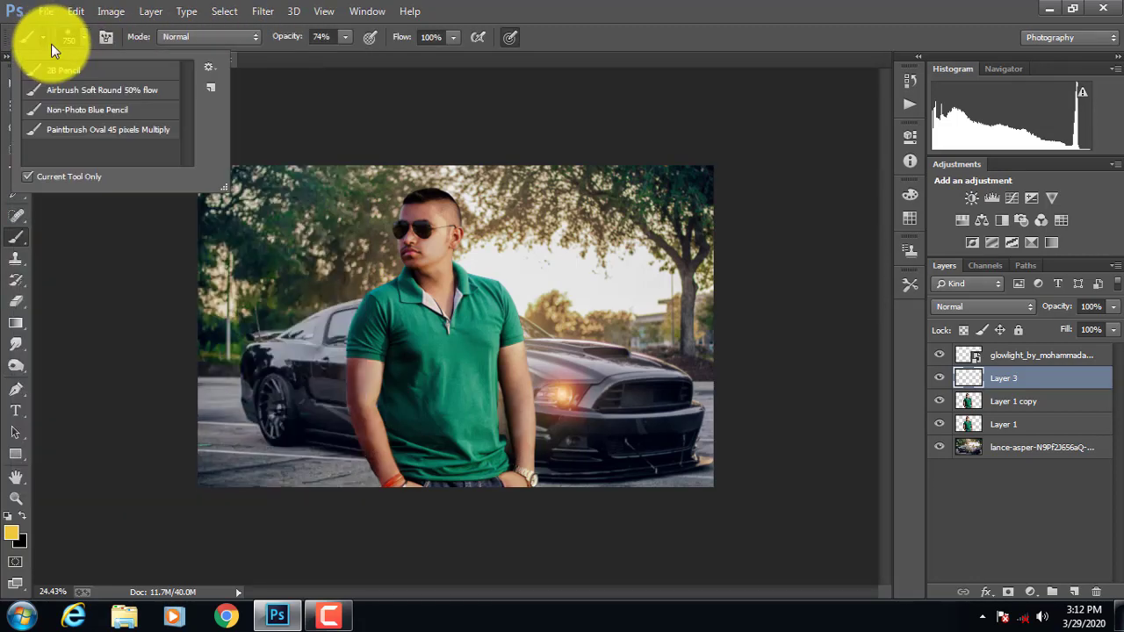
click(42, 37)
scroll(453, 311, up, 2)
scroll(594, 415, up, 1)
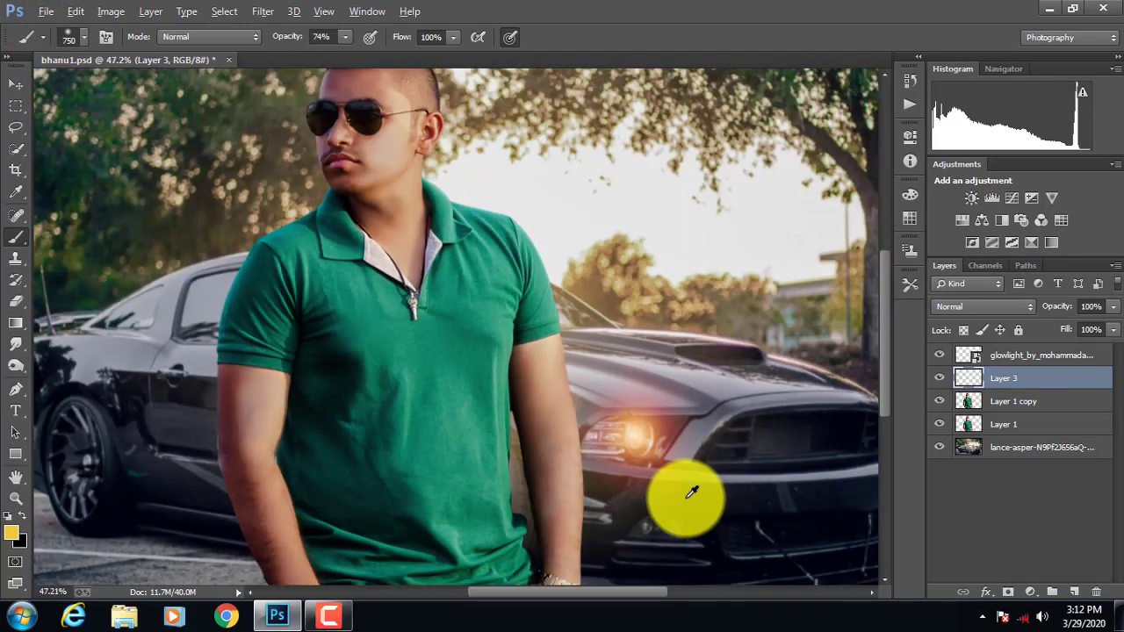
scroll(572, 346, down, 3)
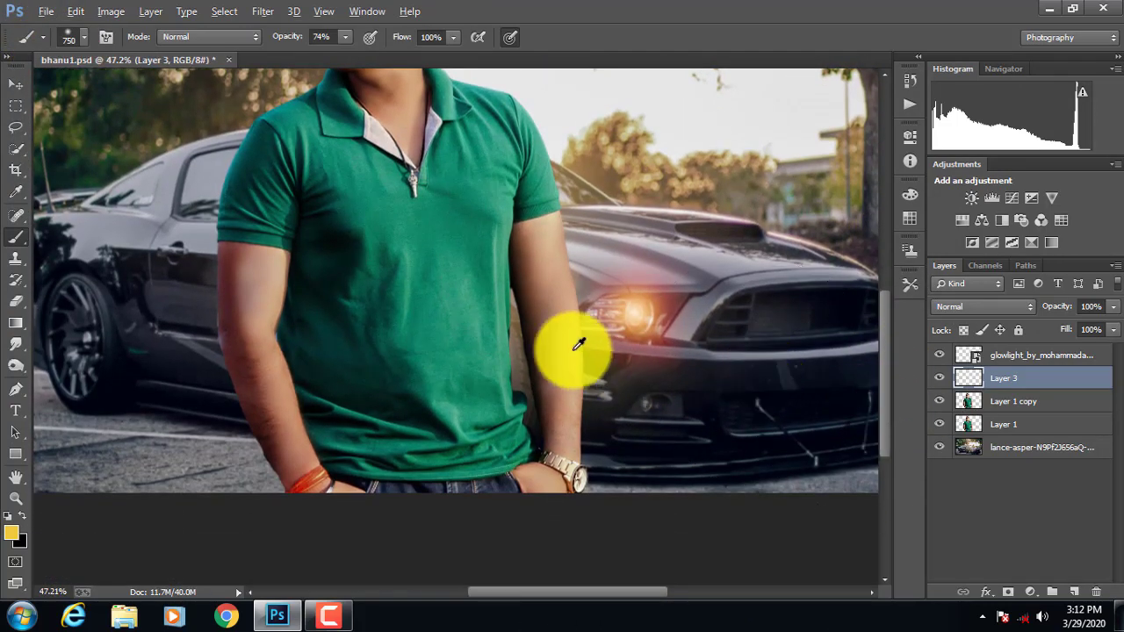
click(641, 309)
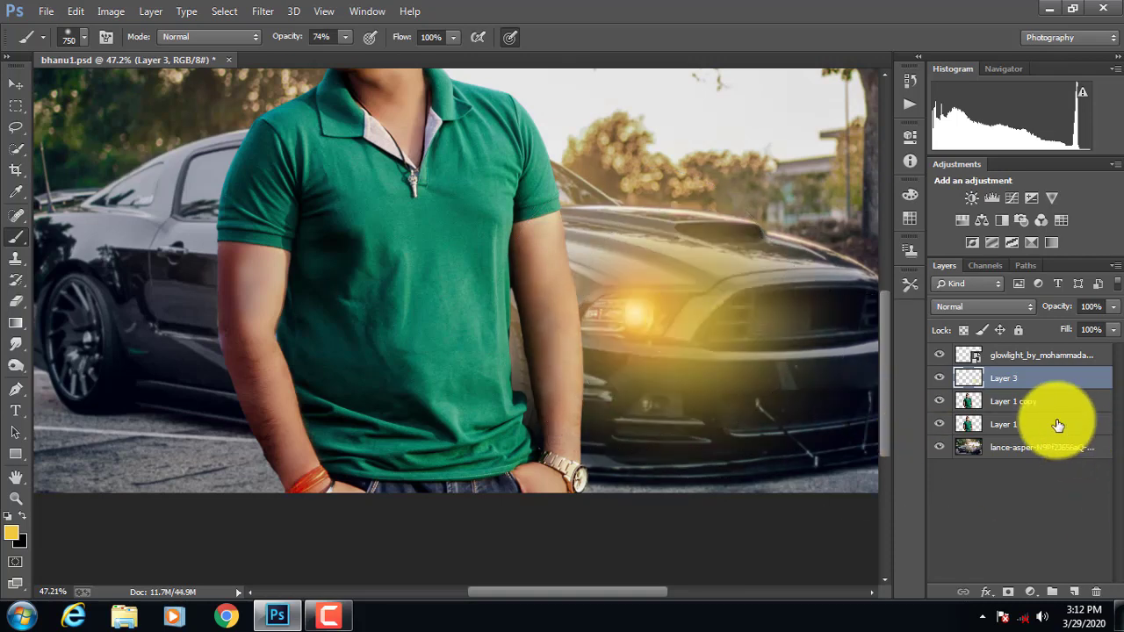
Squash the yellow glow on Layer 3 to about 49% of its height and move it over the car's grille.
key(ctrl+t)
drag(687, 80, 702, 291)
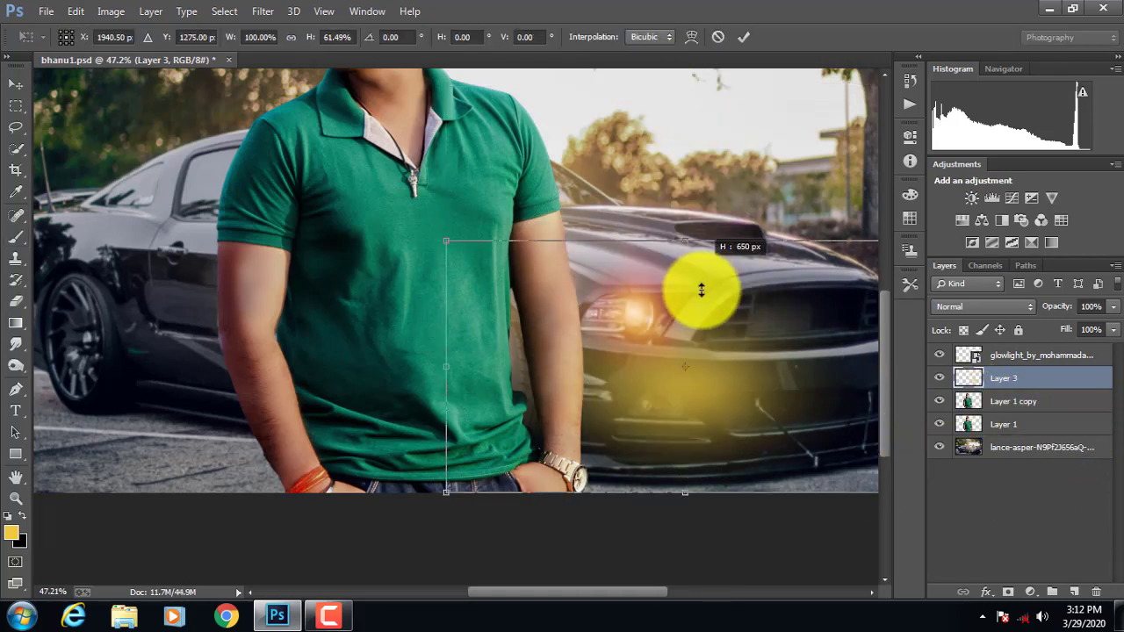
drag(709, 369, 746, 288)
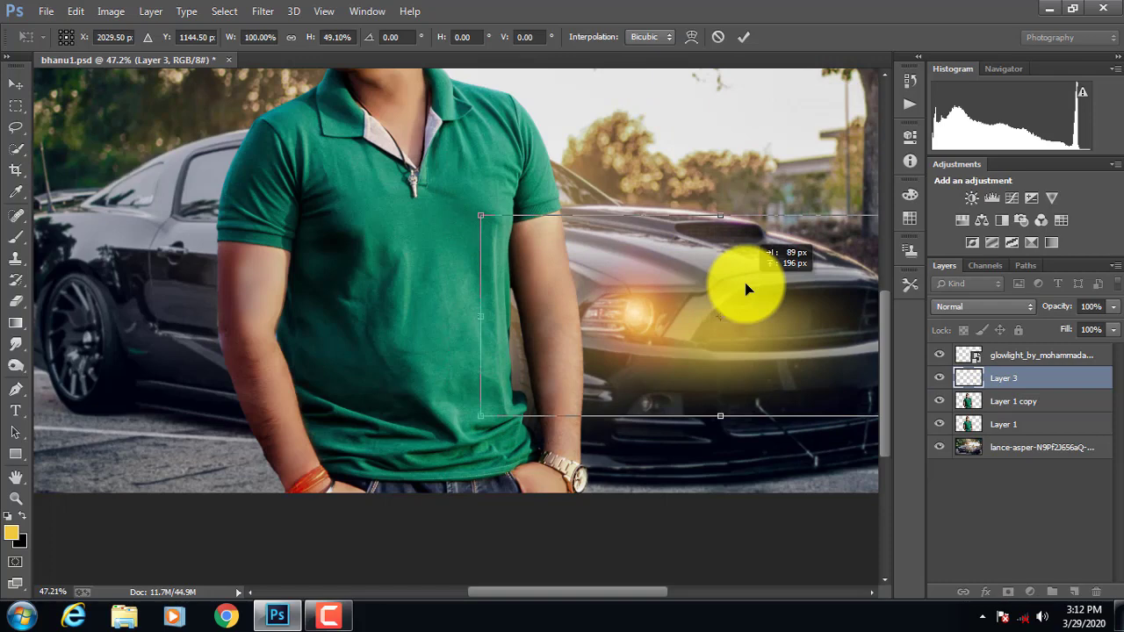
click(745, 37)
key(b)
Enlarge the yellow glow to about 154% width and 144% height, rotate it about 3.3°, and fit it across the car's front.
scroll(773, 421, down, 3)
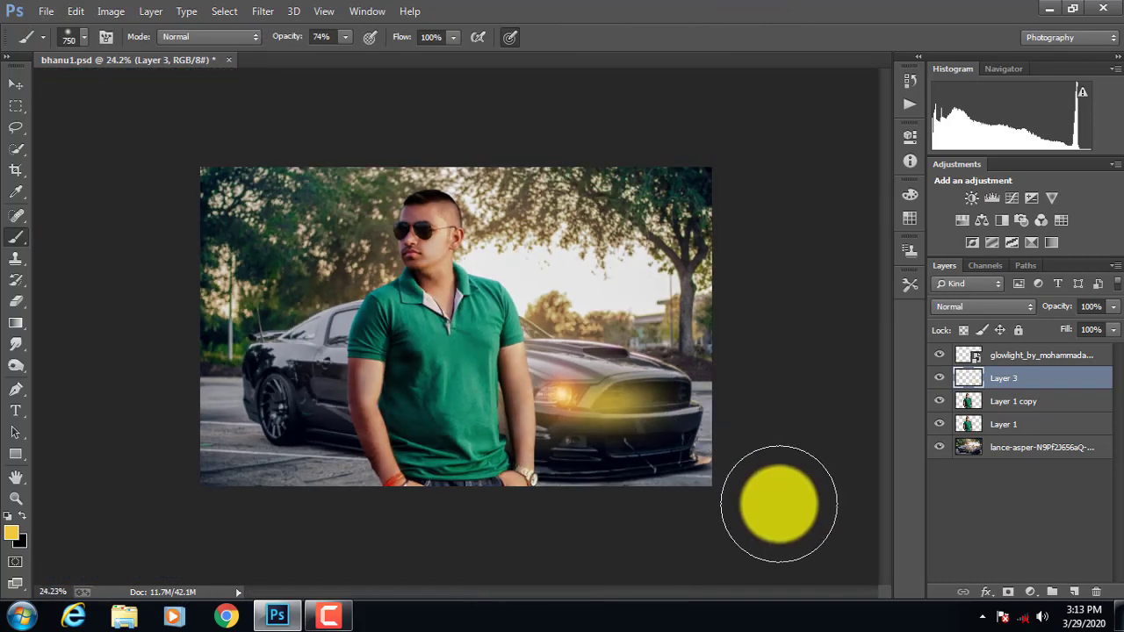
key(ctrl+t)
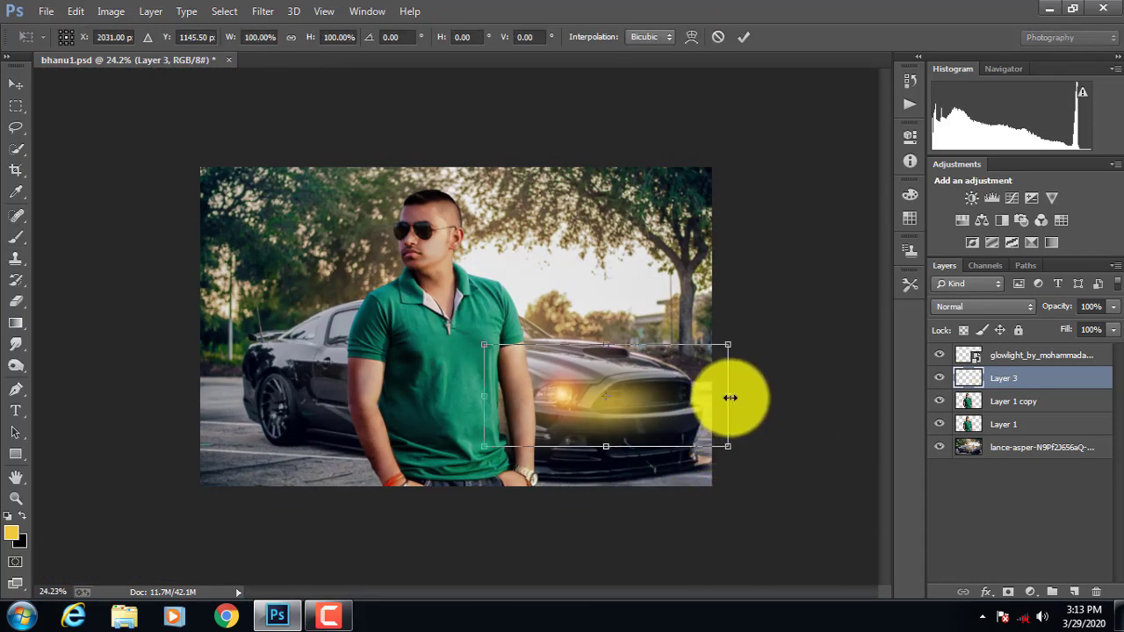
drag(730, 398, 848, 401)
drag(633, 425, 592, 418)
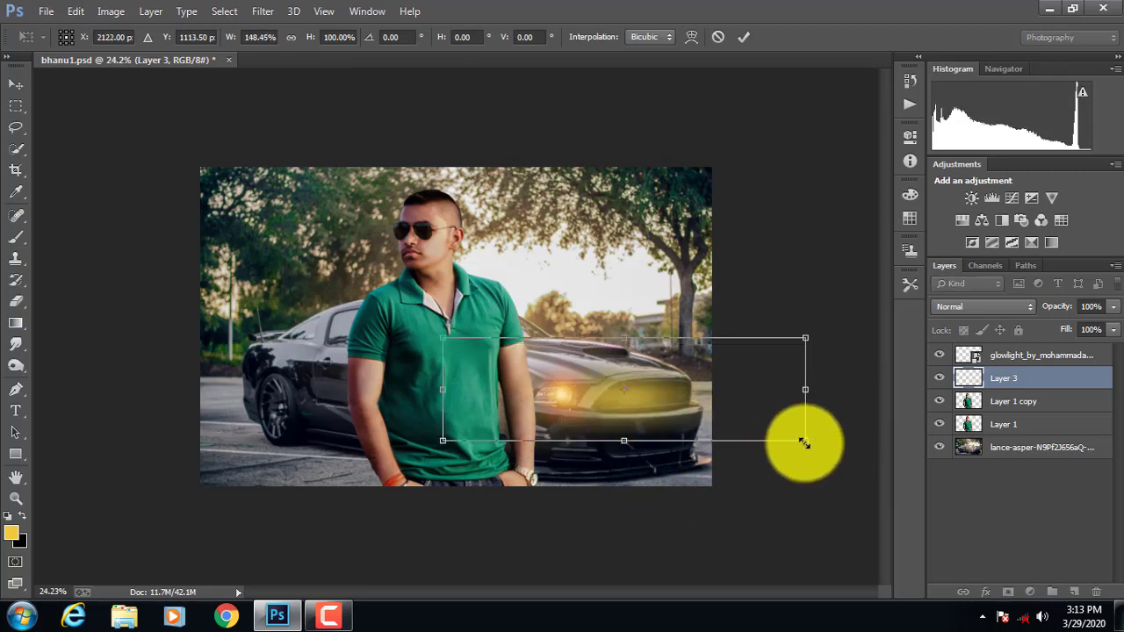
drag(805, 442, 815, 482)
drag(682, 431, 677, 394)
drag(798, 329, 843, 322)
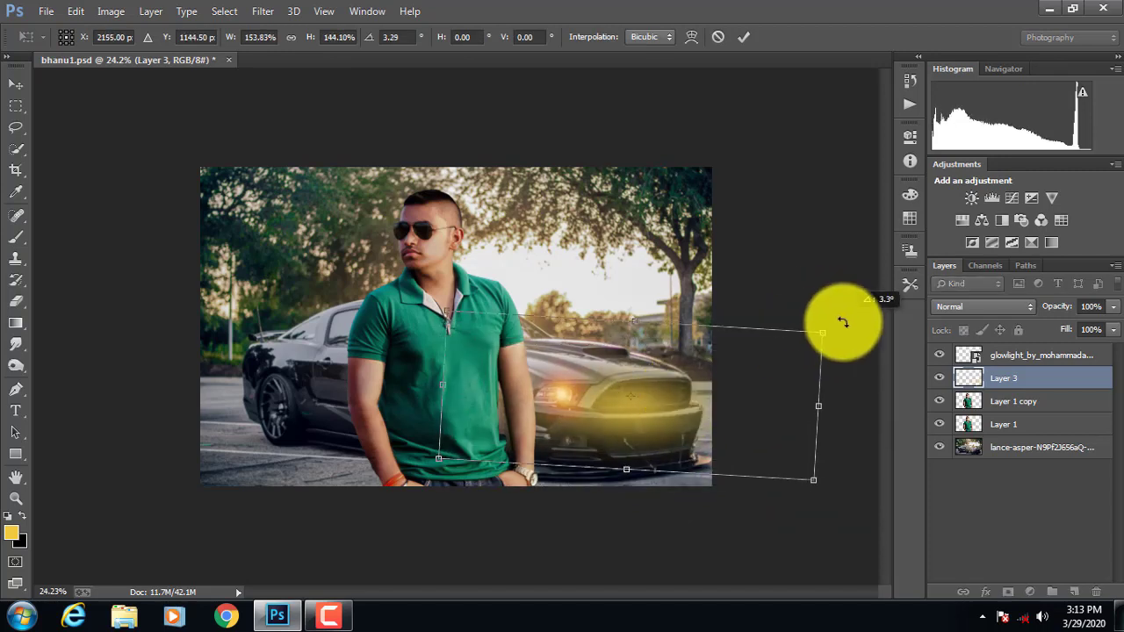
key(Return)
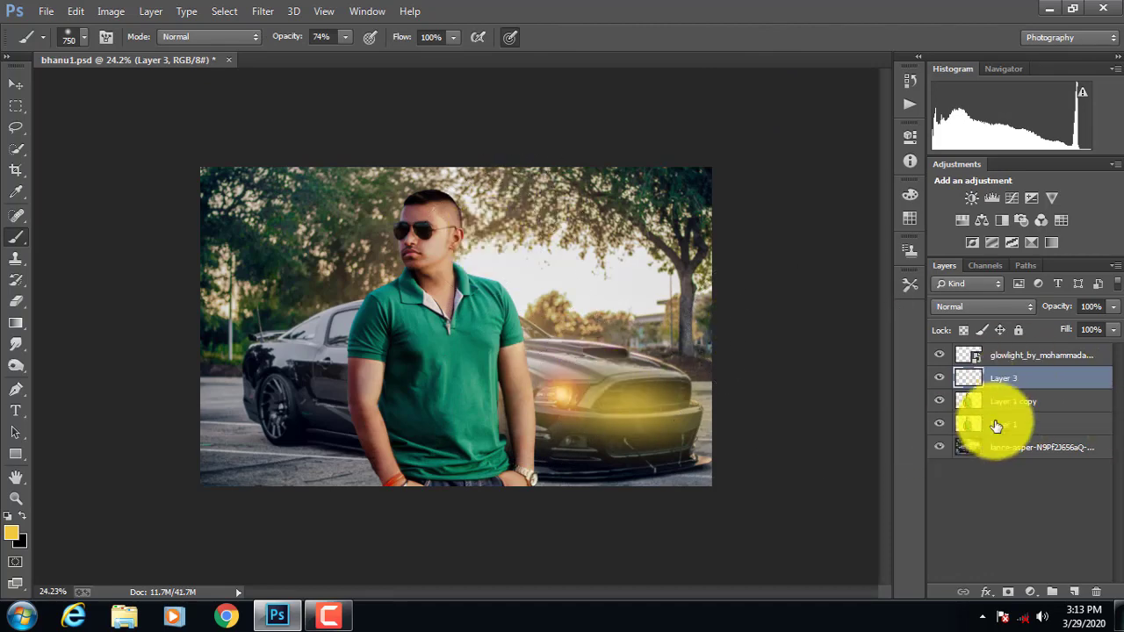
Rasterize the glowlight layer and duplicate it within bhanu1.psd.
click(1023, 354)
right_click(1021, 354)
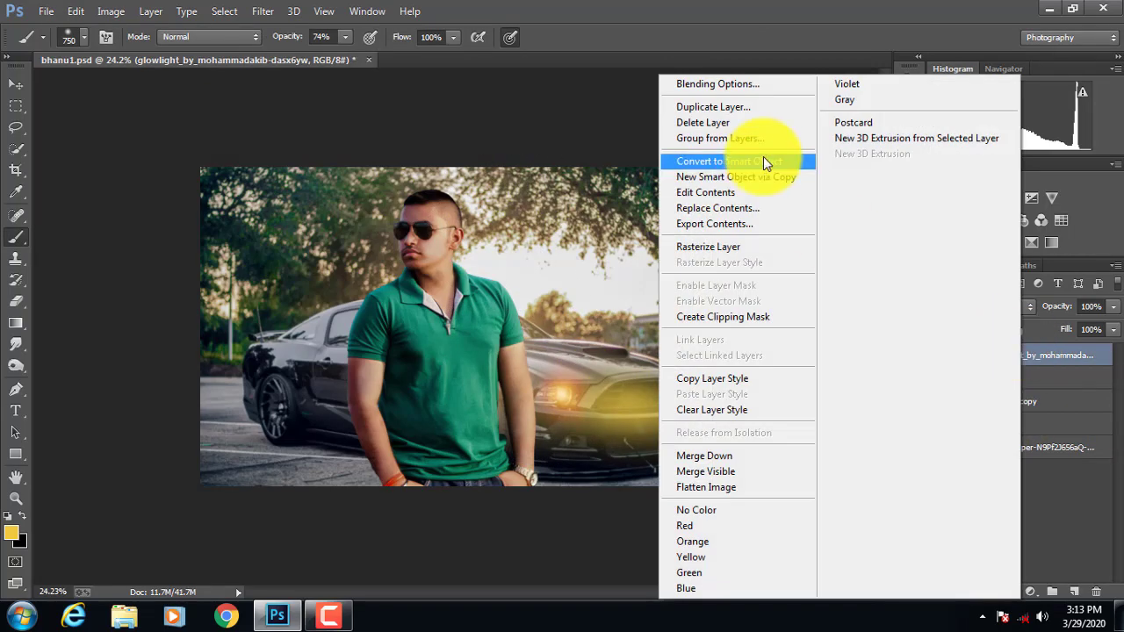
click(708, 247)
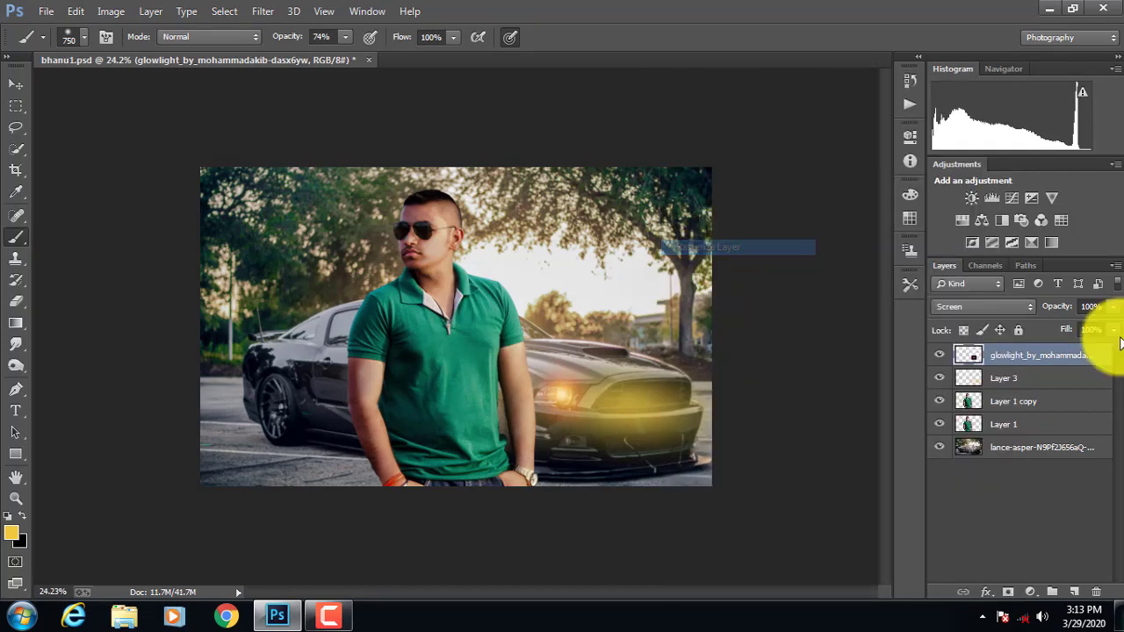
right_click(1021, 361)
click(729, 146)
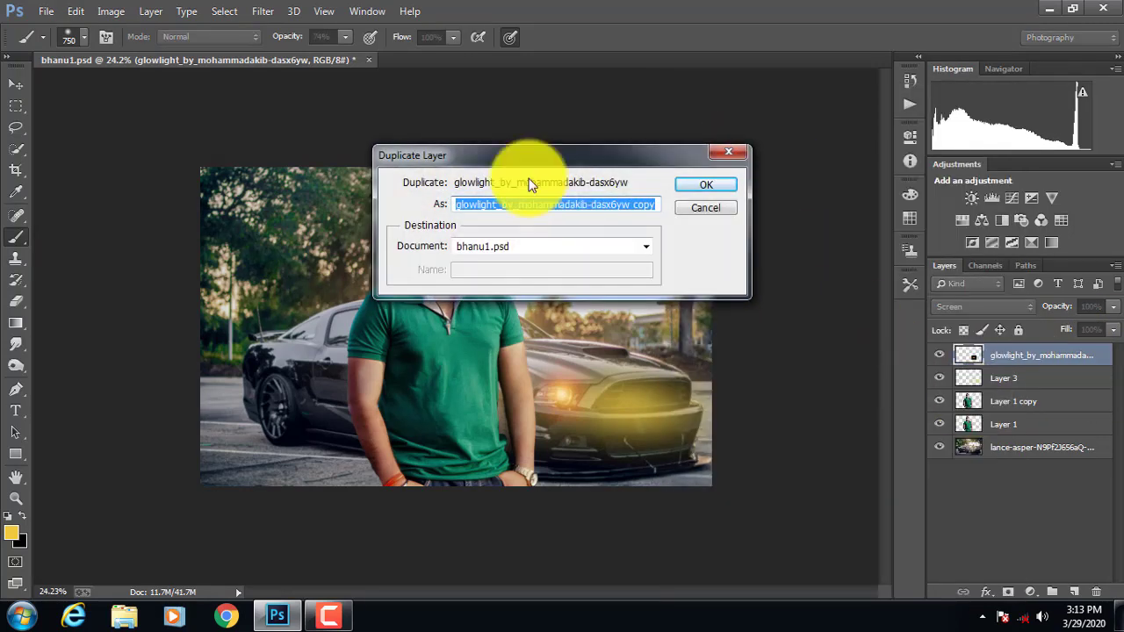
key(Return)
Enlarge the glowlight copy and place it over the bright sky beside the man's head and shoulder.
key(ctrl+t)
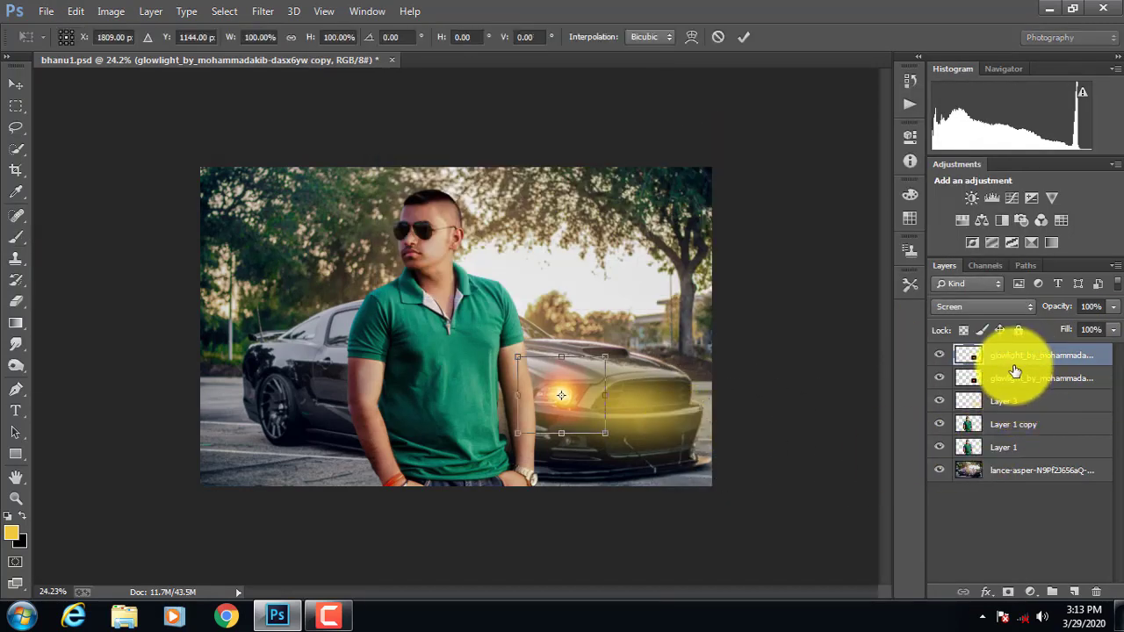
drag(606, 426, 868, 613)
drag(590, 285, 501, 263)
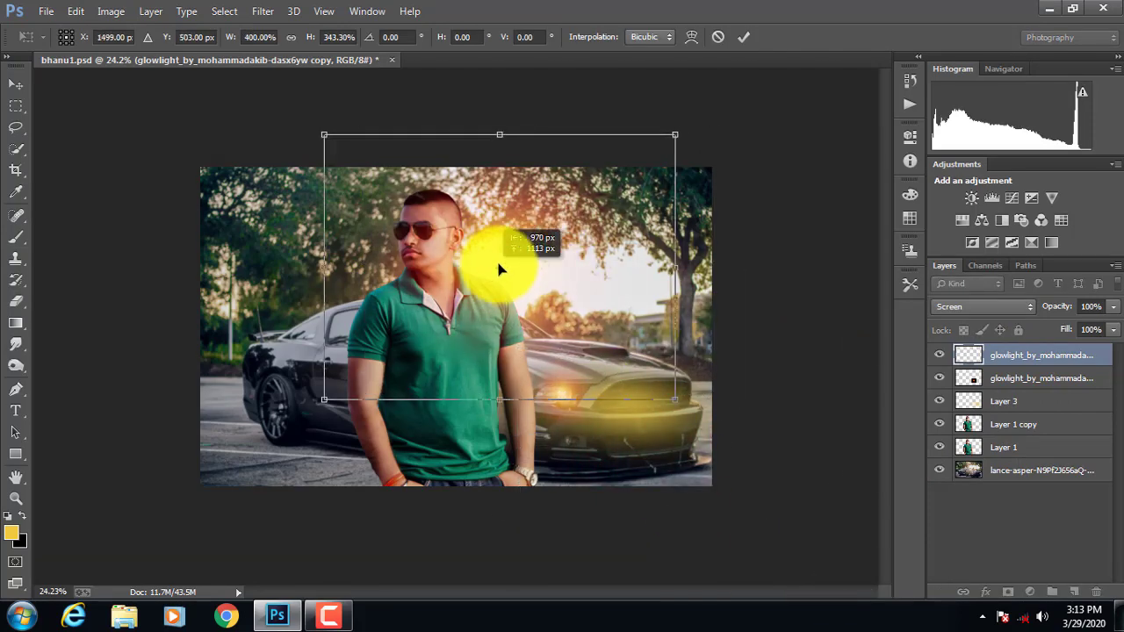
drag(677, 401, 606, 298)
key(Return)
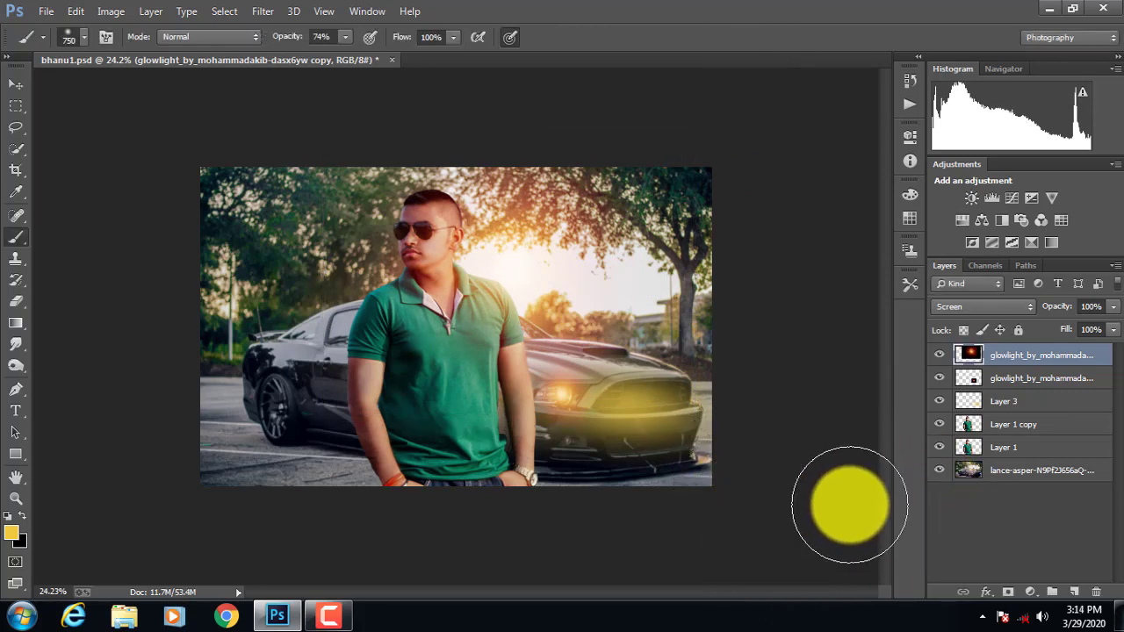
Flatten the image into a single background layer and duplicate that layer.
shift+click(1036, 470)
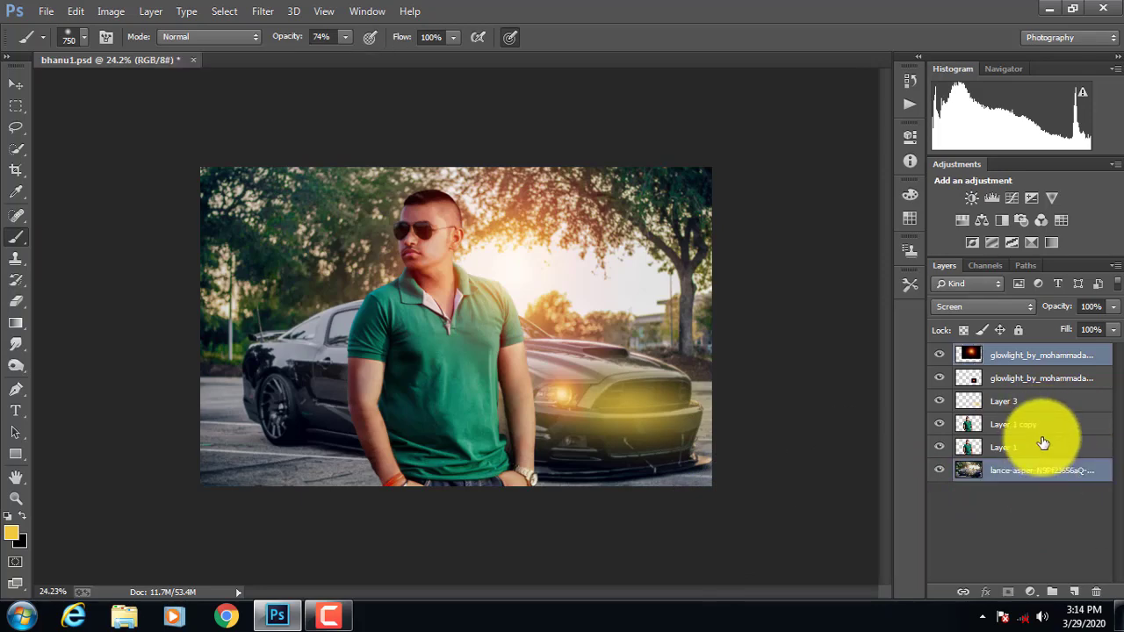
right_click(1034, 383)
click(751, 490)
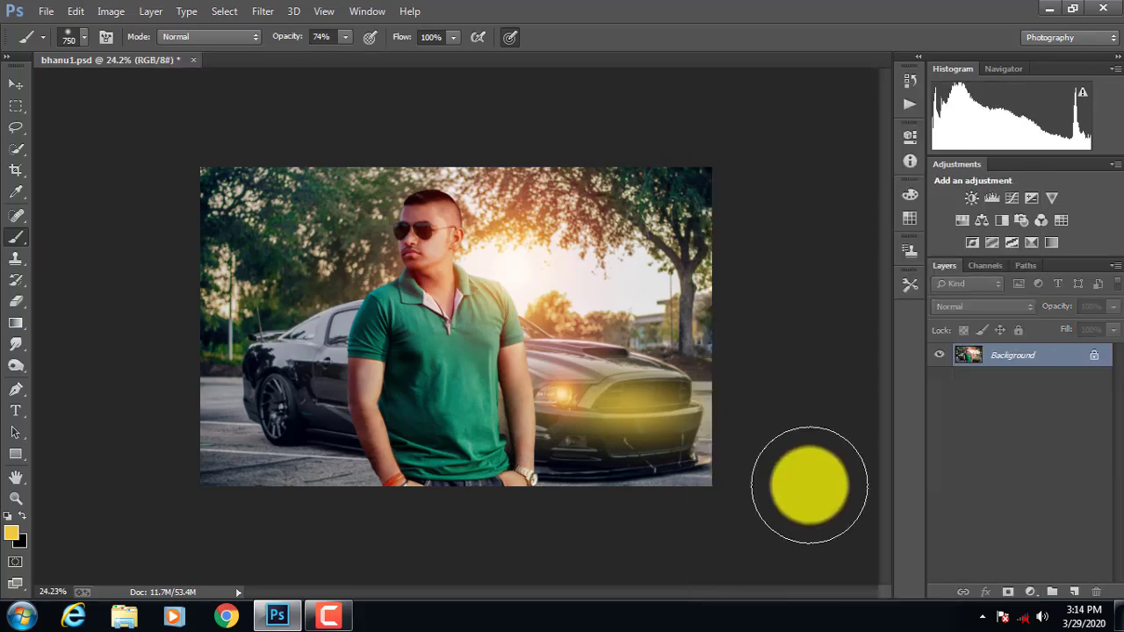
drag(1001, 352, 1067, 593)
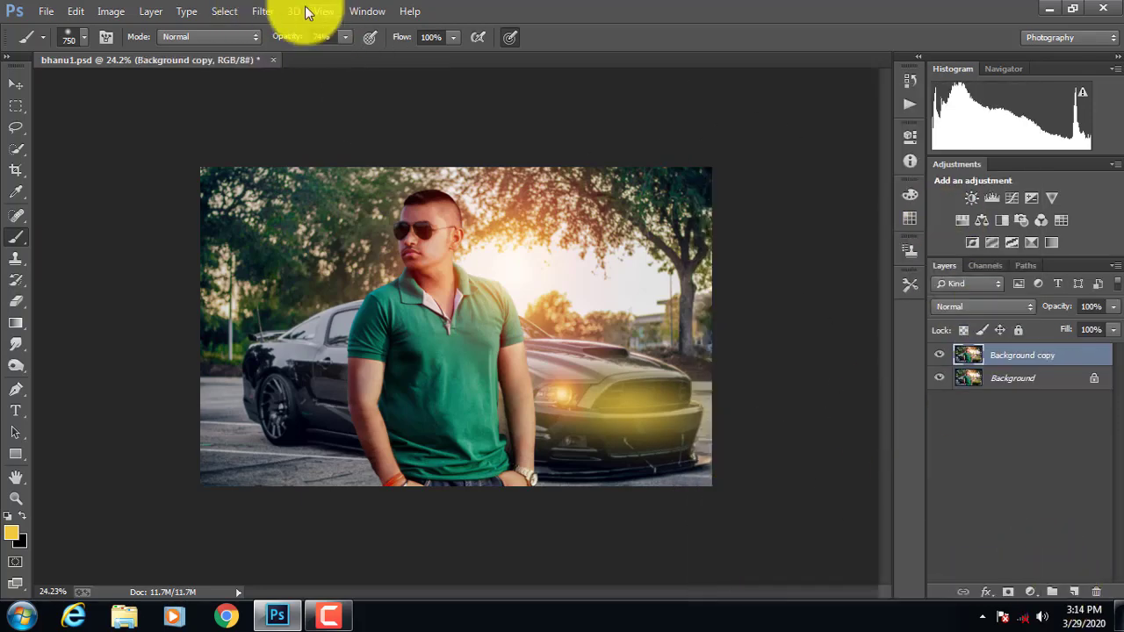
Grade the copied layer in Camera Raw: Temperature +6, Tint -13, Exposure -0.25, Contrast +12, Highlights -30, Shadows -18, Whites -27, Blacks -9, Clarity +9.
click(312, 11)
key(Escape)
key(ctrl+shift+a)
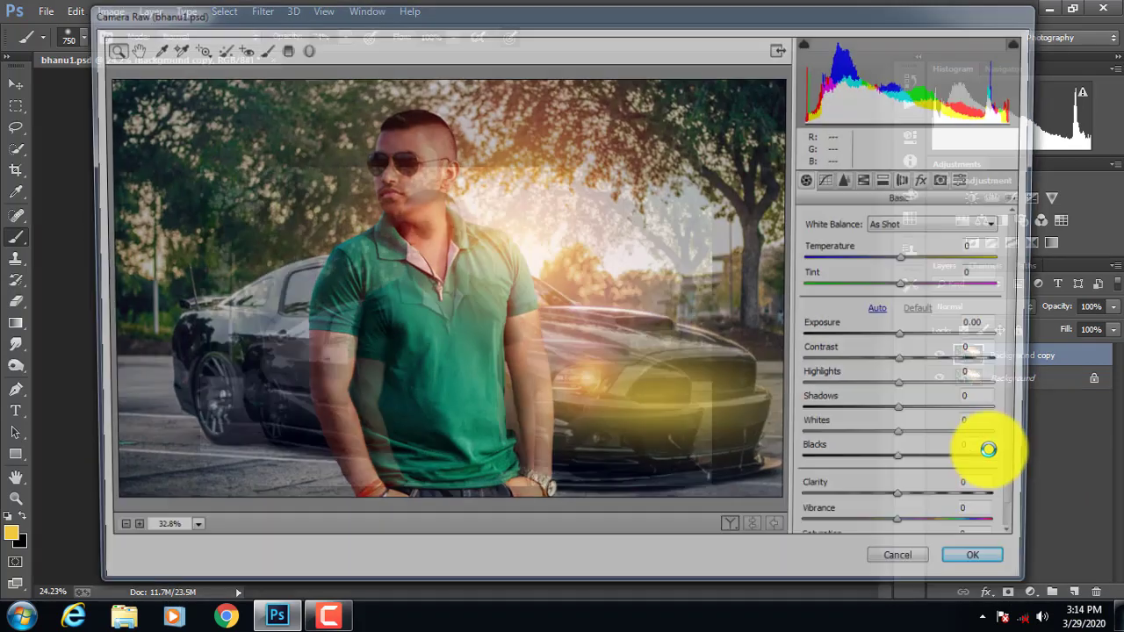
click(902, 257)
drag(901, 257, 907, 290)
drag(912, 339, 920, 489)
scroll(971, 413, down, 1)
Examine the graded skin, sunglasses and hairline up close in the Camera Raw preview, and check the whole picture.
click(351, 130)
double_click(386, 141)
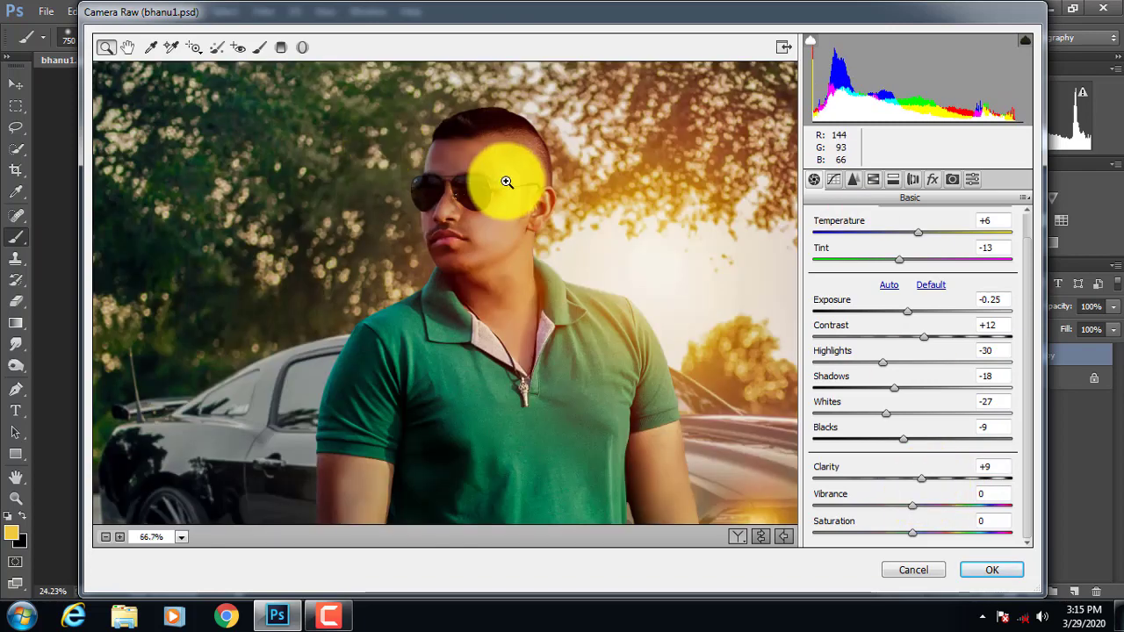
click(413, 231)
click(483, 264)
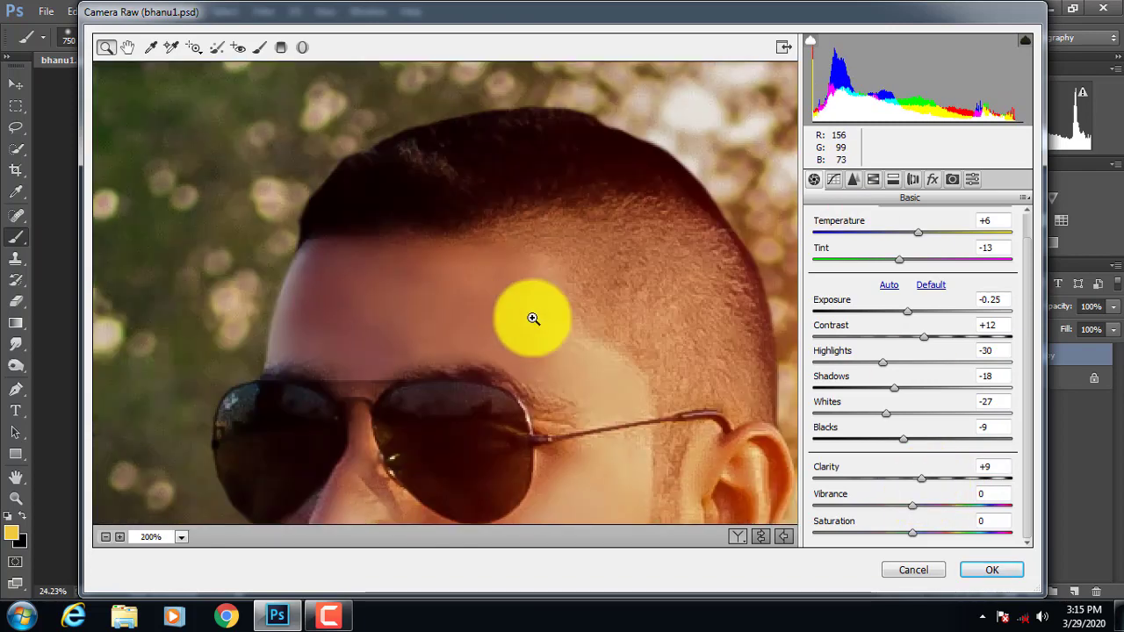
key(super)
key(super)
alt+click(497, 391)
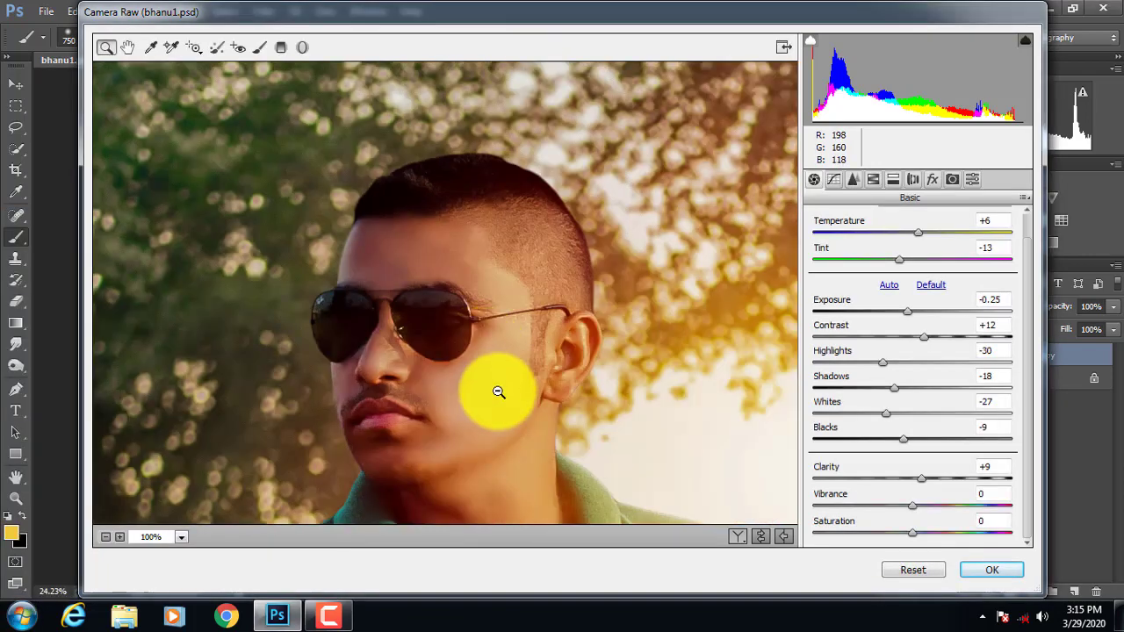
alt+click(615, 401)
alt+click(655, 407)
alt+click(633, 387)
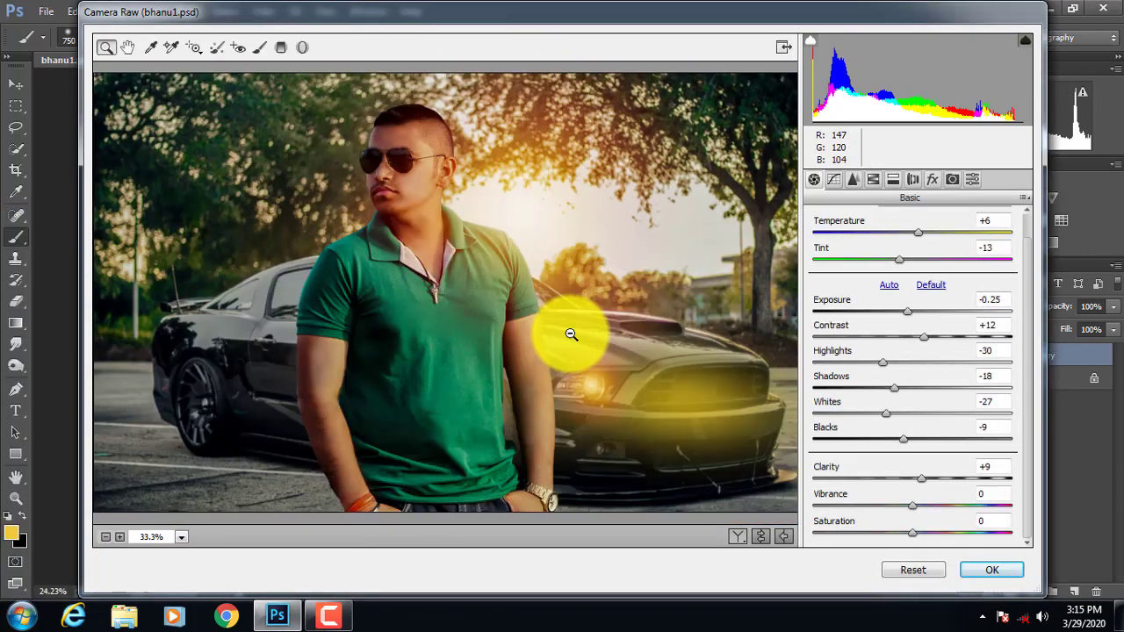
alt+click(570, 335)
Shape the parametric tone curve with Highlights +30, Lights +13, Darks +5 and Shadows -17, and raise the sharpening Amount to about 51.
click(834, 179)
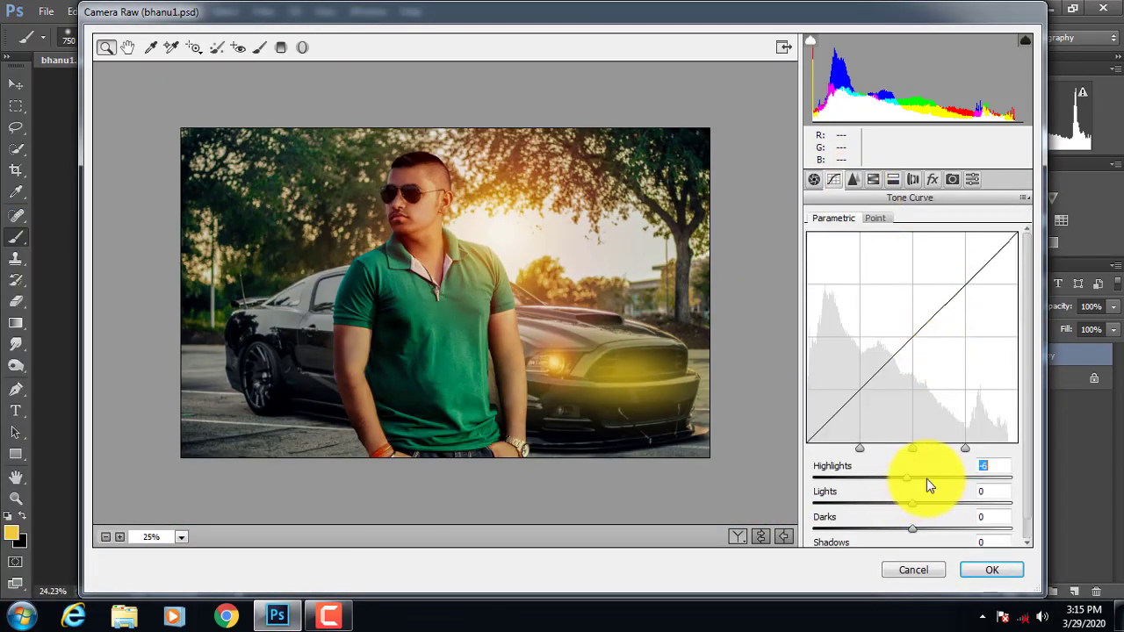
drag(926, 478, 917, 529)
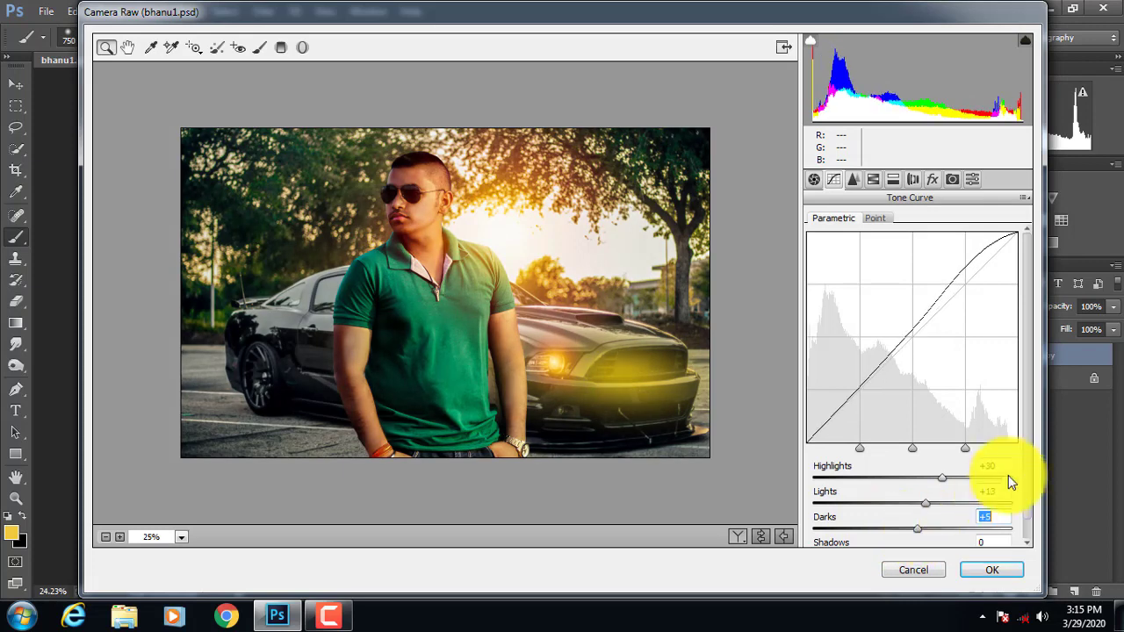
scroll(1029, 507, down, 1)
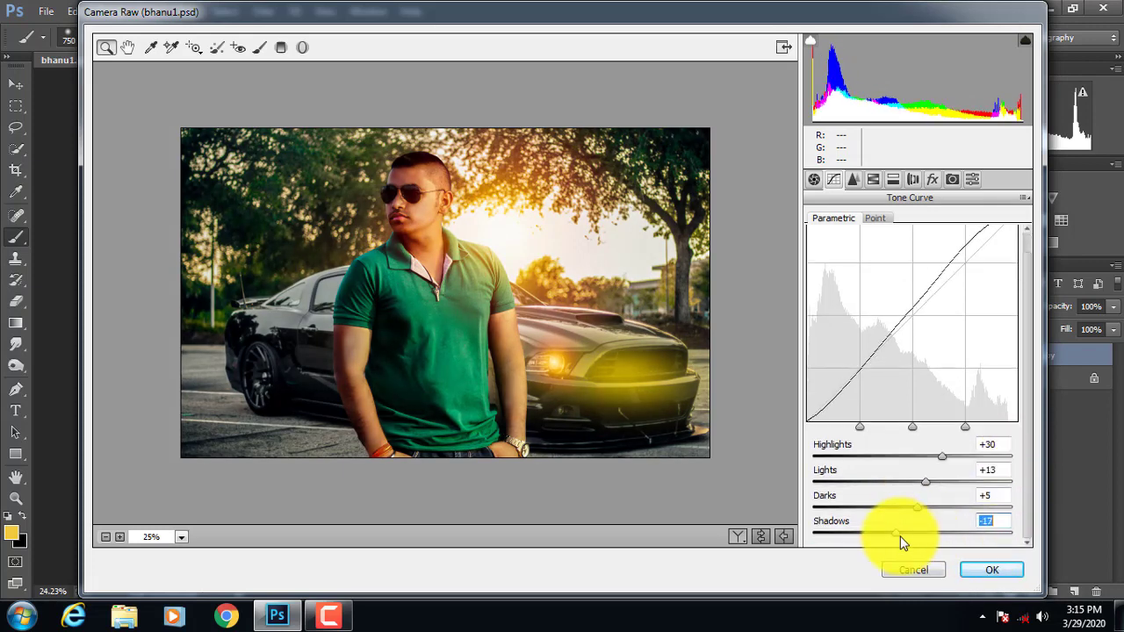
click(853, 179)
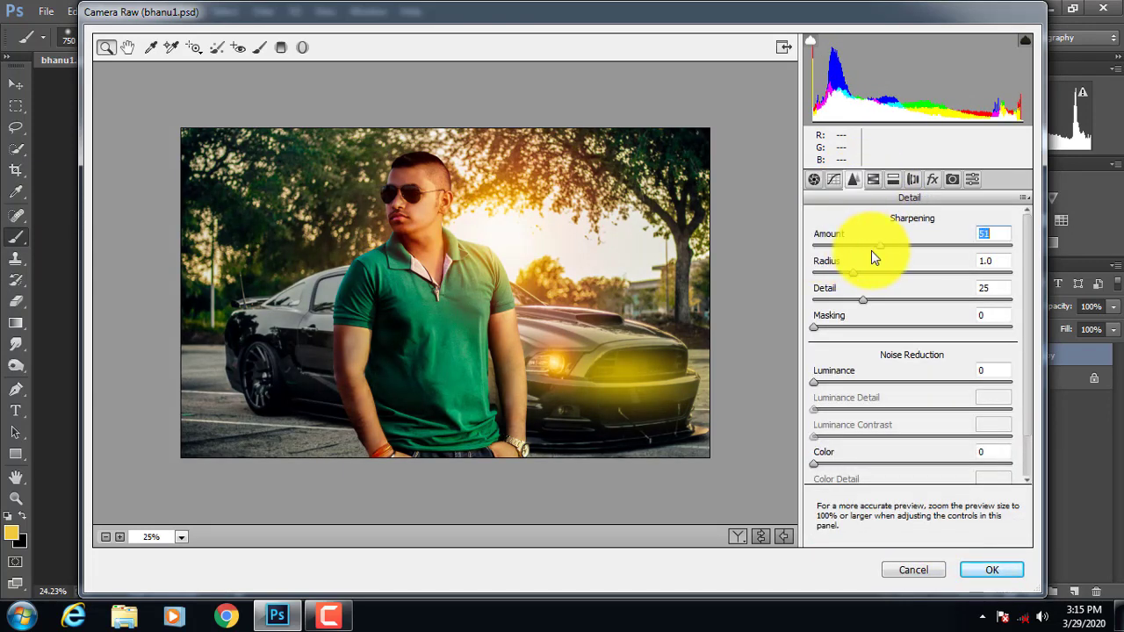
Set the colour saturation to Reds -6, Oranges -14, Yellows -18 and Greens -78, and apply the Camera Raw grading.
click(873, 181)
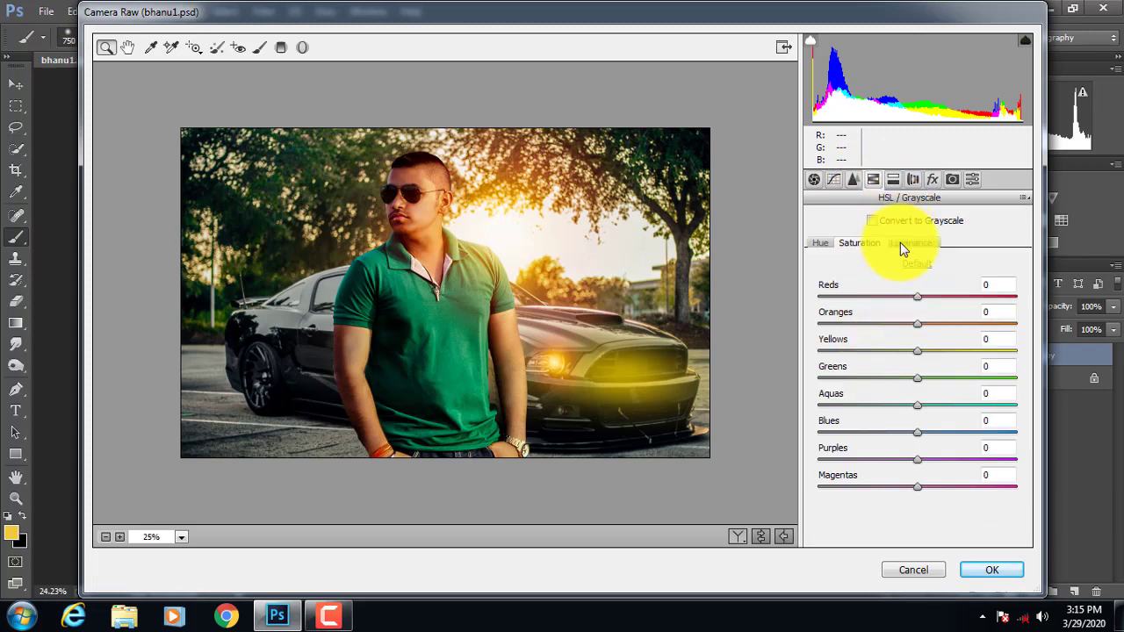
drag(916, 350, 901, 375)
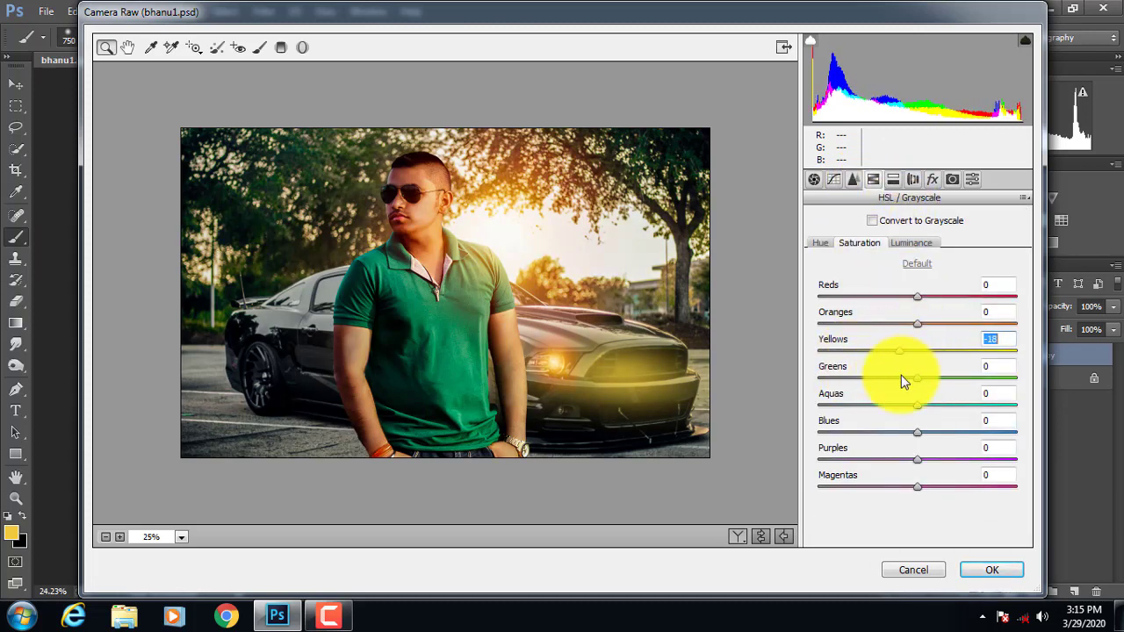
drag(916, 323, 944, 307)
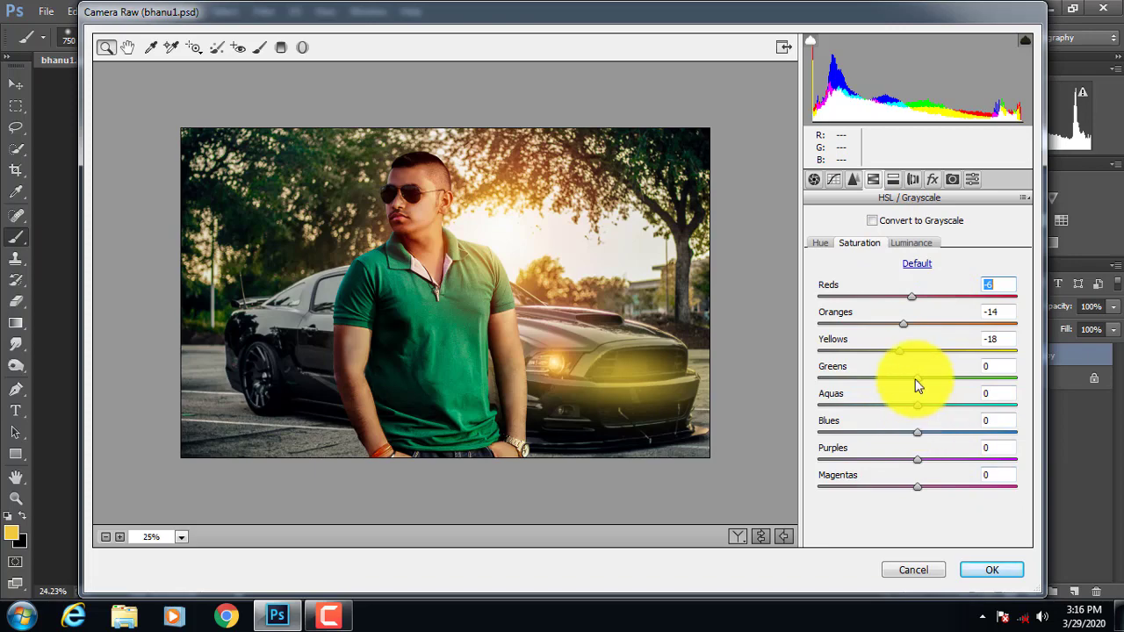
drag(915, 386, 838, 386)
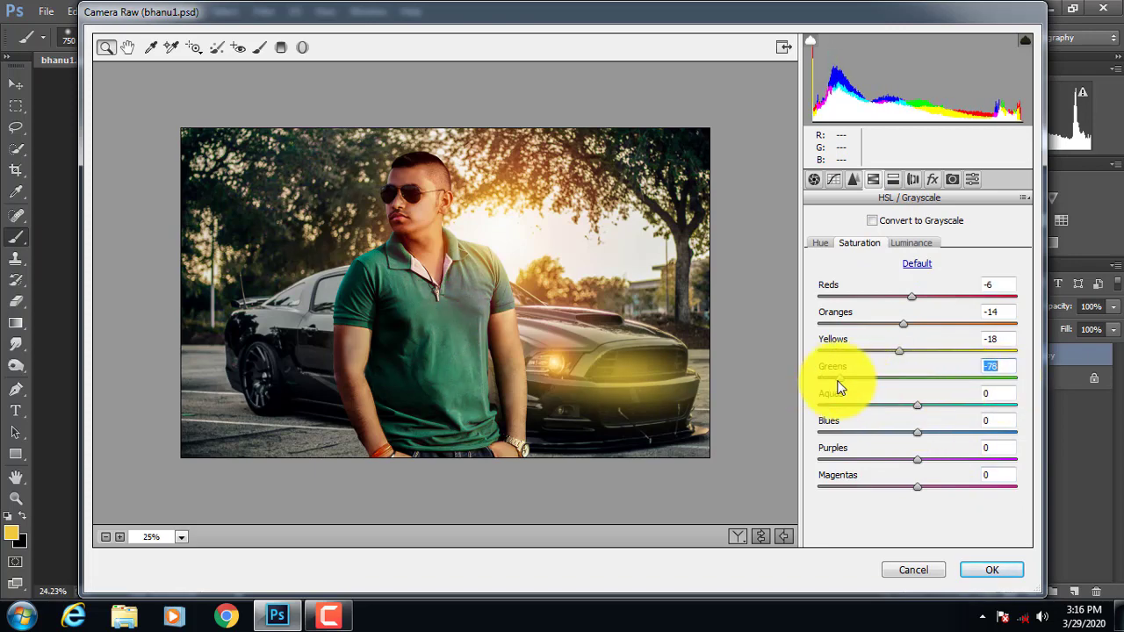
click(991, 570)
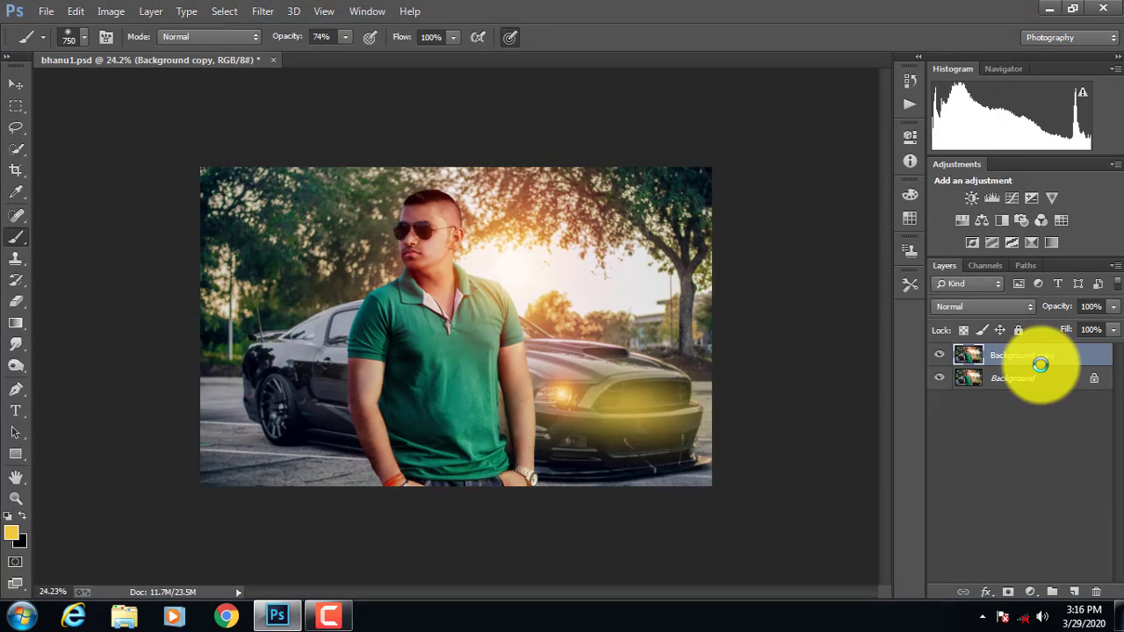
Compare the picture with and without the graded Background copy layer, leaving the layer shown.
click(939, 355)
click(940, 355)
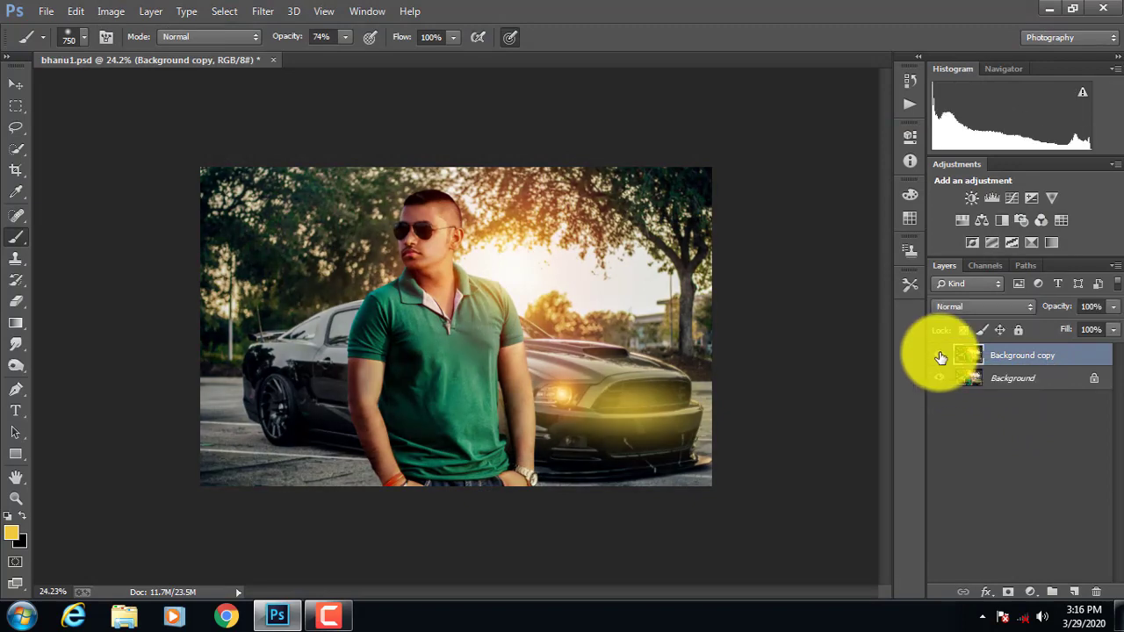
click(939, 354)
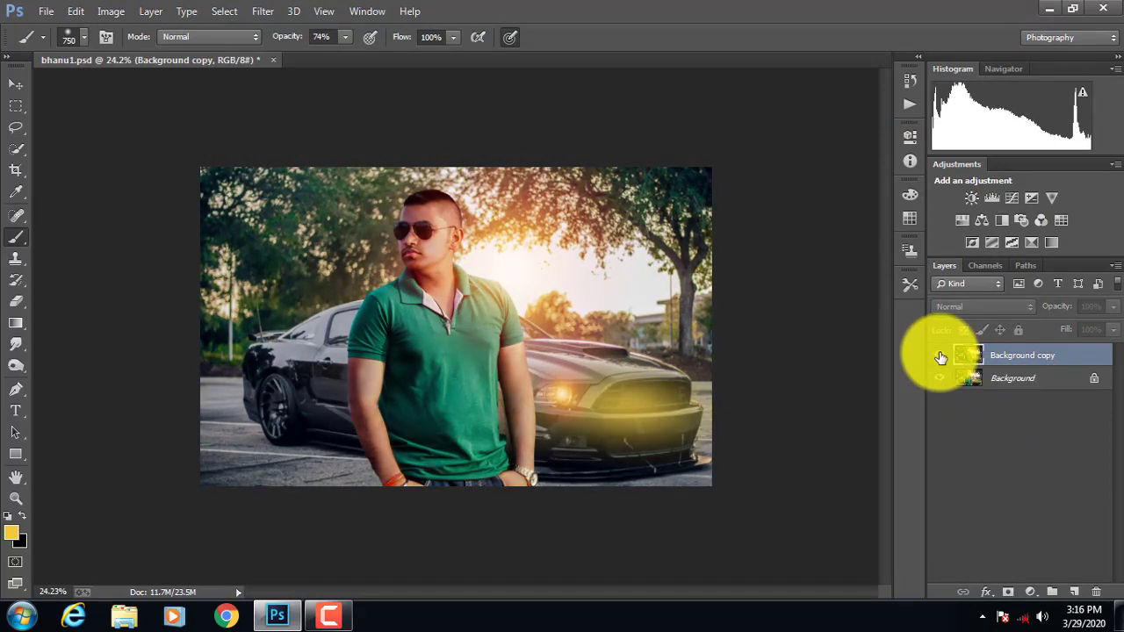
click(939, 354)
click(939, 355)
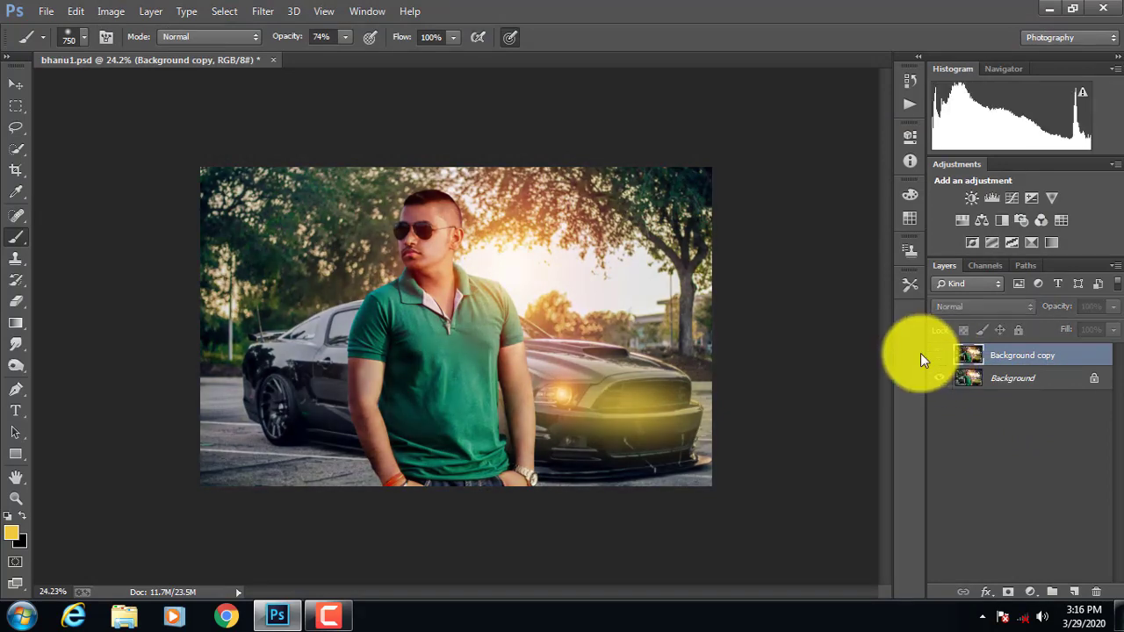
click(938, 354)
Add a Selective Color adjustment with Reds at Cyan -1, Black -9 and Blacks at Magenta 0, Yellow -1, Black -3.
click(1050, 243)
drag(829, 232, 785, 333)
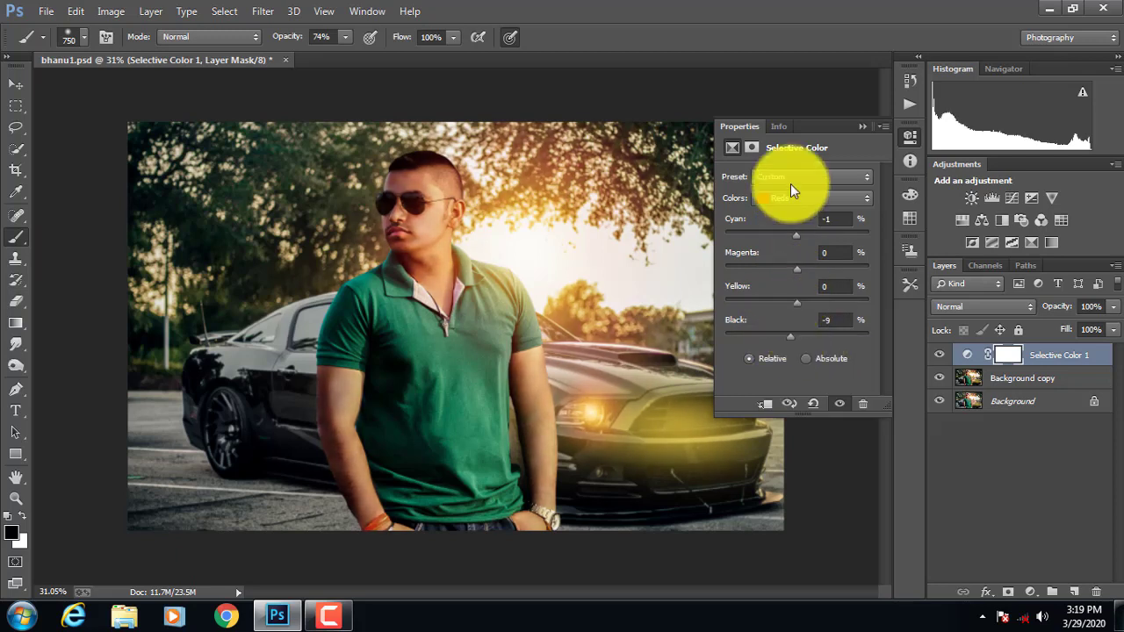
click(794, 198)
click(791, 319)
drag(791, 339, 795, 262)
click(831, 252)
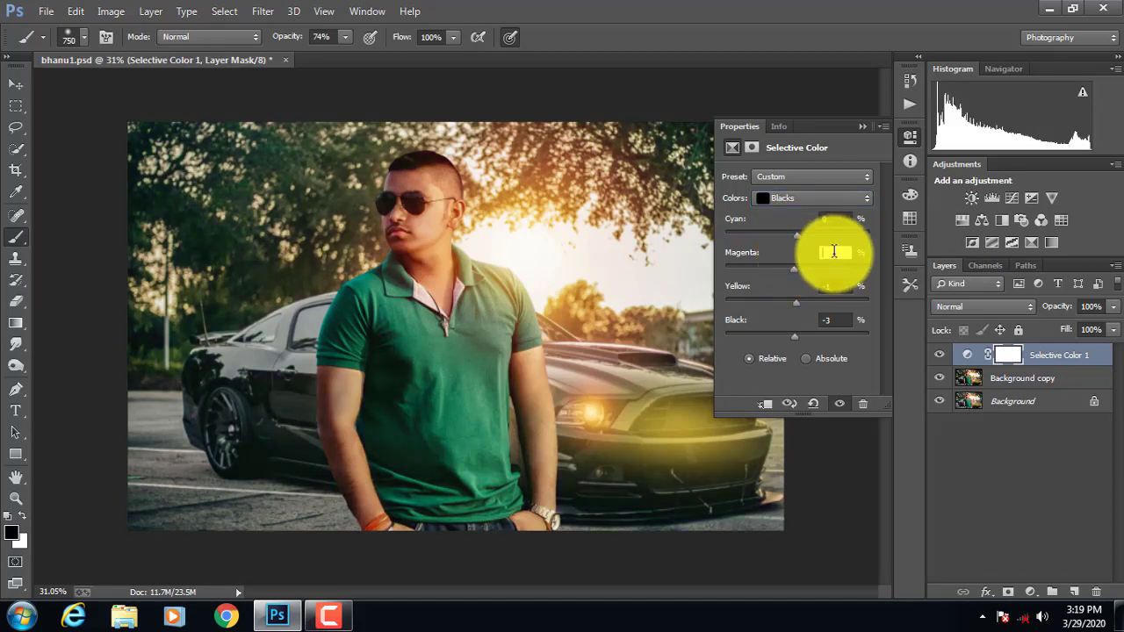
text(0)
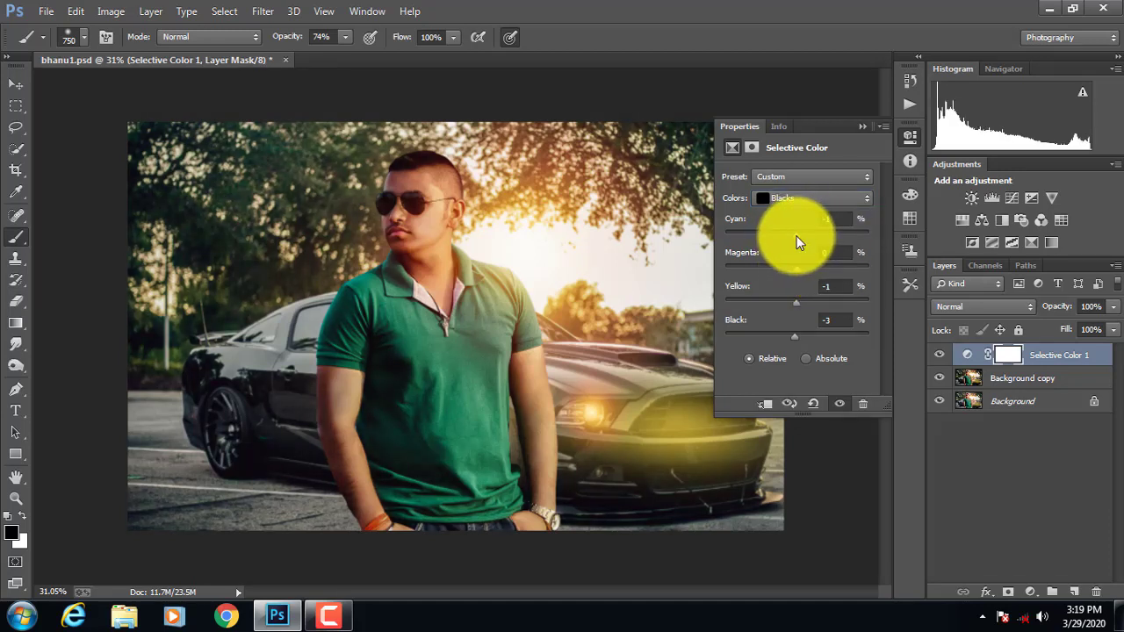
Set the Whites in the Selective Color adjustment to Cyan -3, Magenta -25, Yellow +17 and Black +11.
click(799, 198)
click(793, 260)
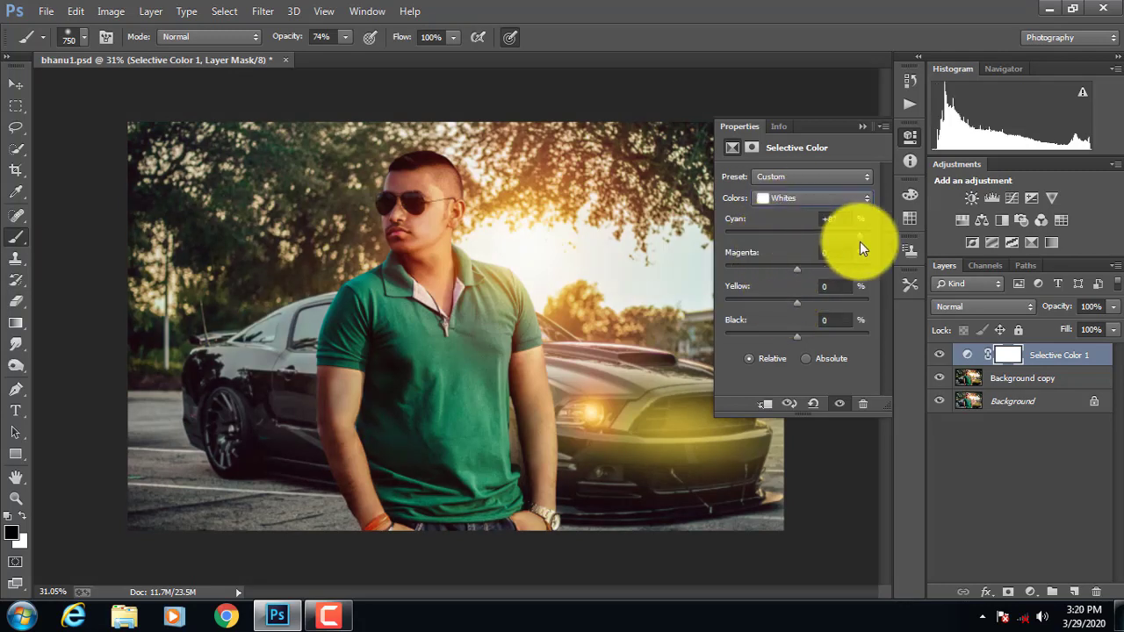
mouse_move(790, 266)
mouse_down()
mouse_move(776, 267)
mouse_move(839, 270)
mouse_move(763, 274)
mouse_move(772, 276)
mouse_up()
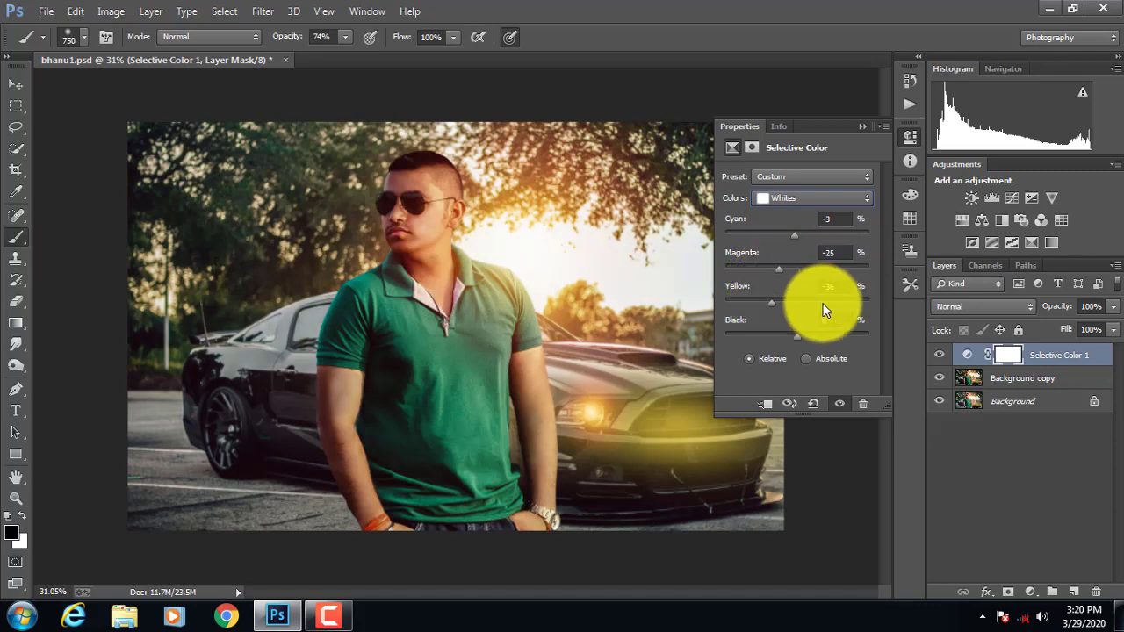
drag(822, 303, 840, 312)
drag(745, 333, 811, 343)
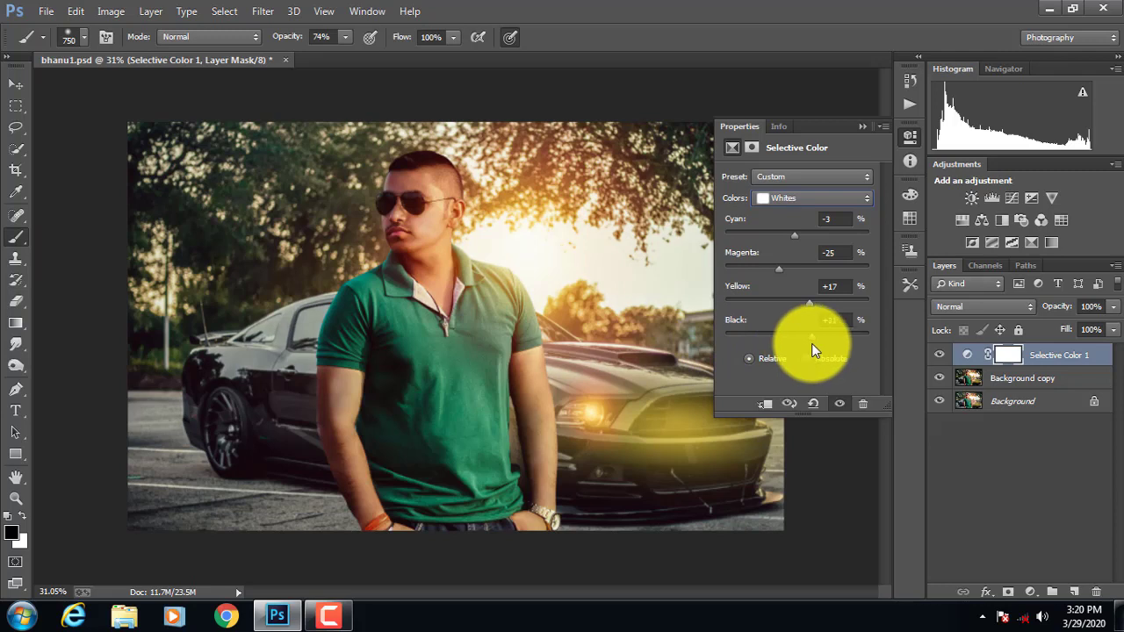
Adjust the Cyan amount of the Blues in the Selective Color adjustment and close its settings.
click(790, 198)
click(788, 233)
click(796, 198)
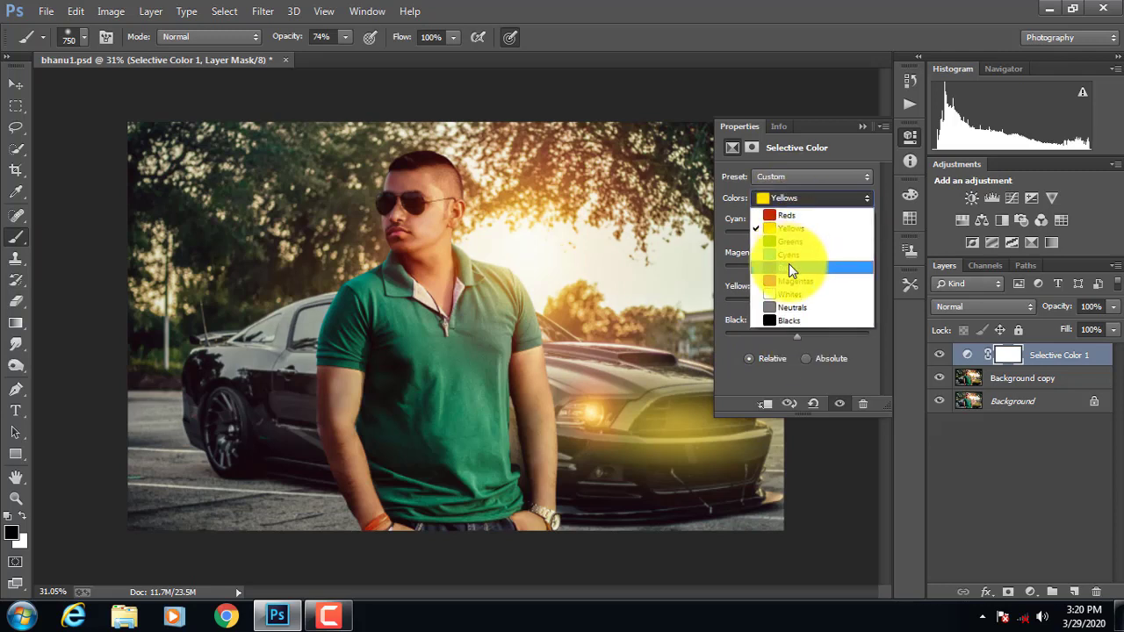
click(789, 266)
mouse_move(827, 233)
mouse_down()
mouse_move(735, 233)
mouse_move(825, 230)
mouse_up()
click(910, 137)
scroll(510, 211, up, 3)
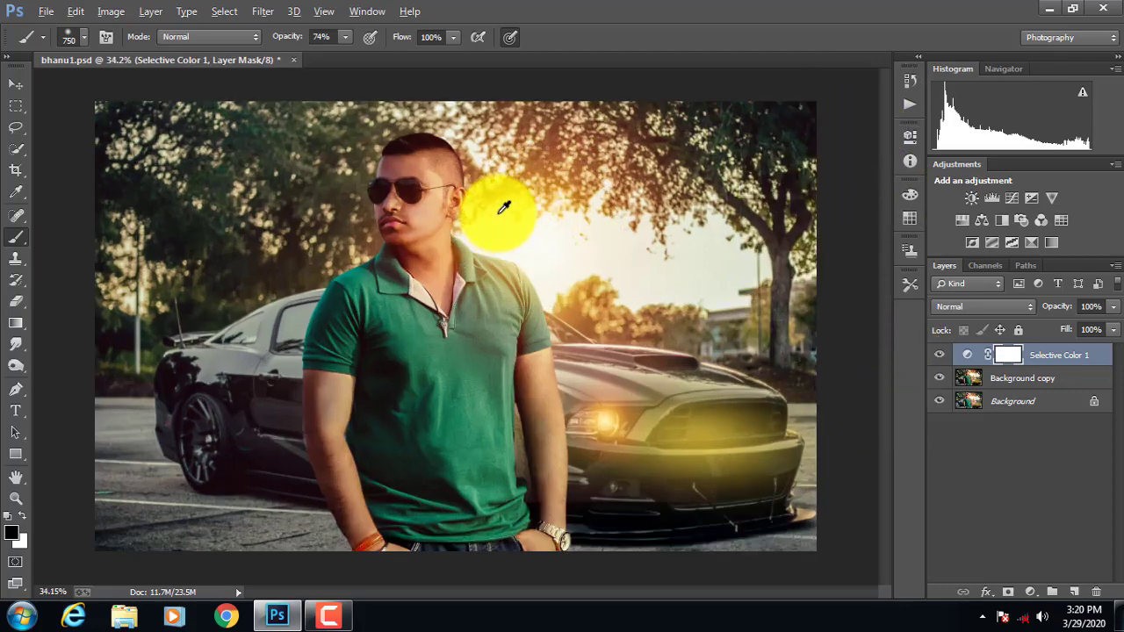
scroll(609, 231, down, 4)
click(46, 12)
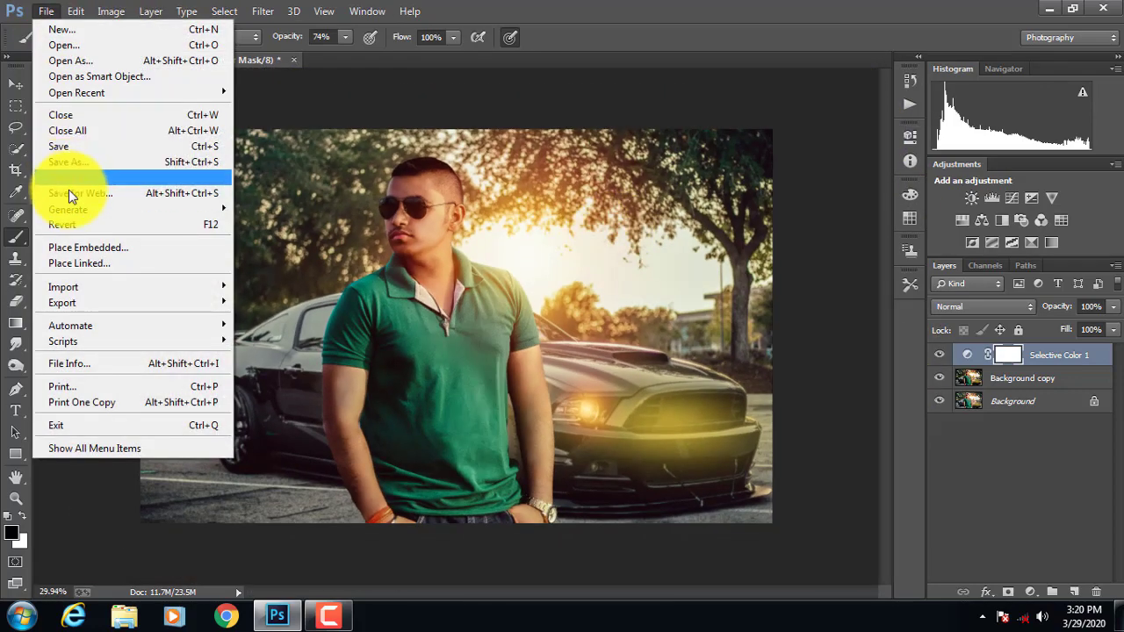
click(75, 168)
click(76, 120)
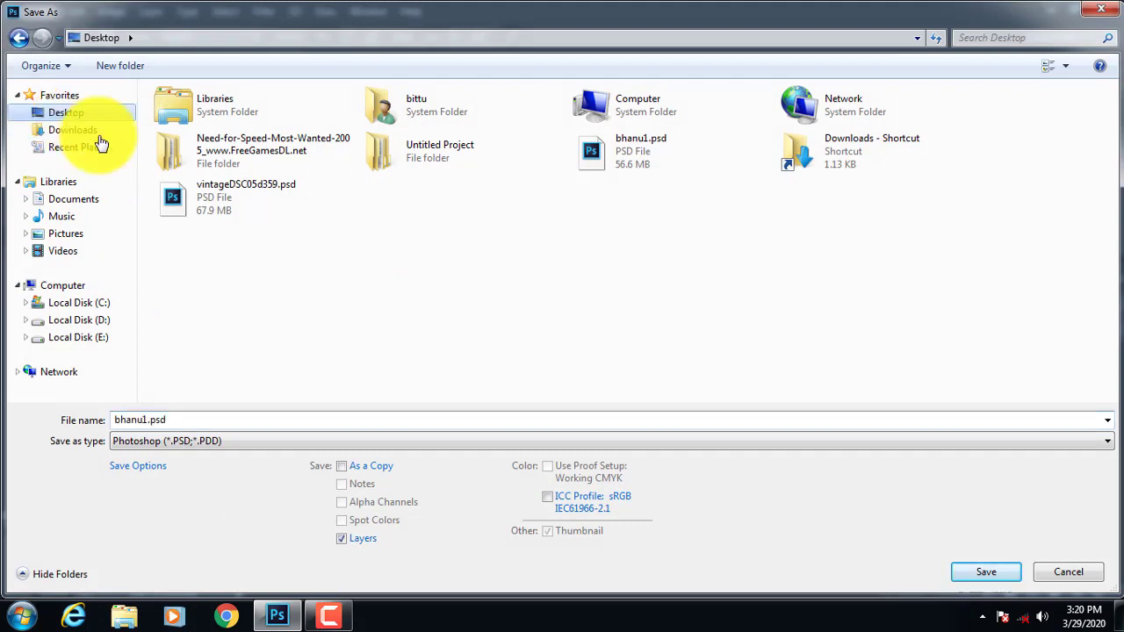
click(146, 420)
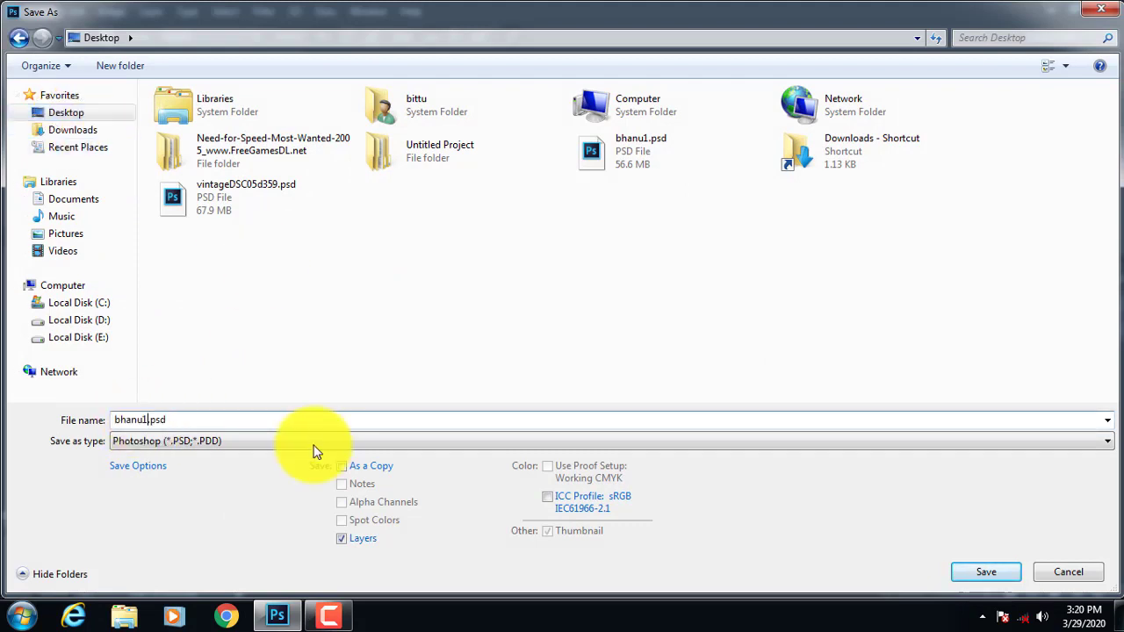
click(984, 572)
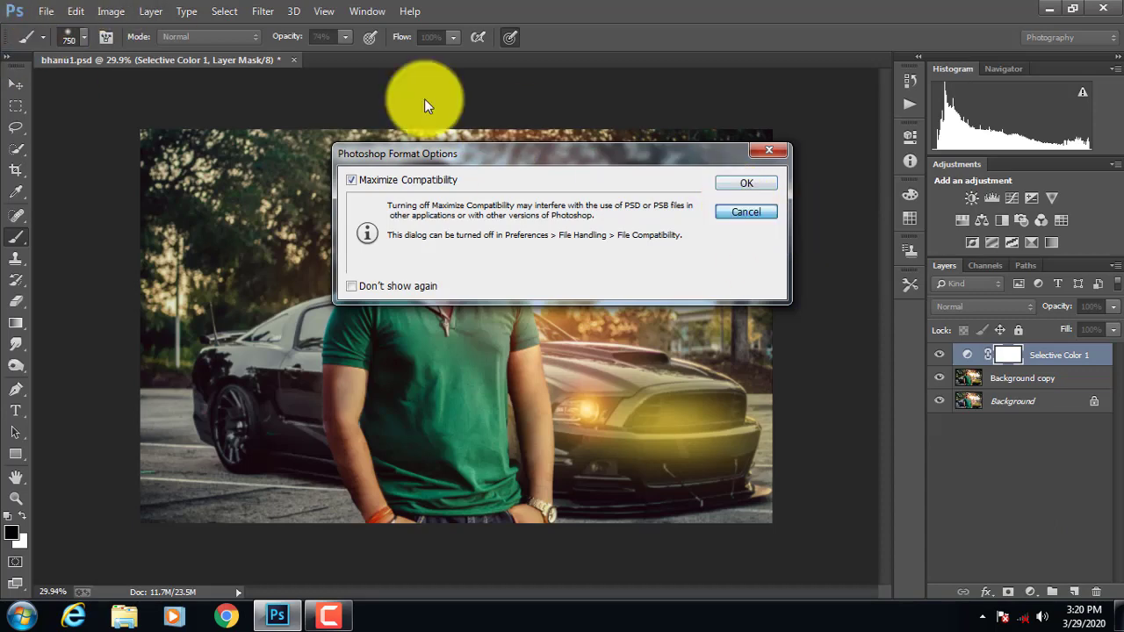
click(748, 210)
Save the picture as a JPEG named bhanu2.jpg on the Desktop with quality 8 (High) and the Baseline ("Standard") format.
click(45, 11)
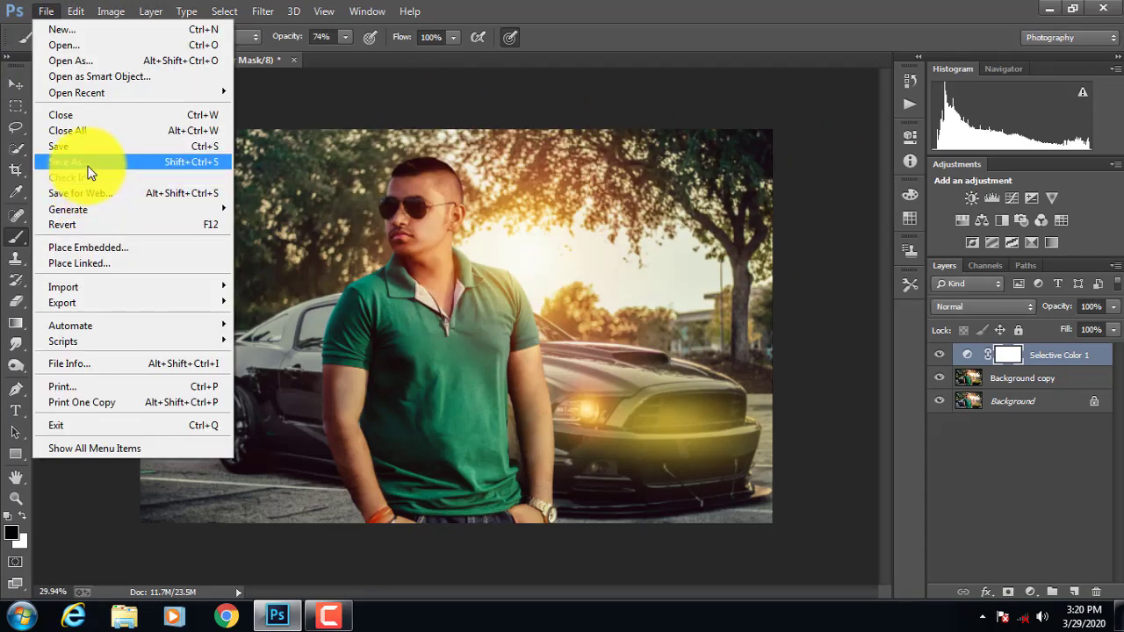
click(88, 163)
click(192, 444)
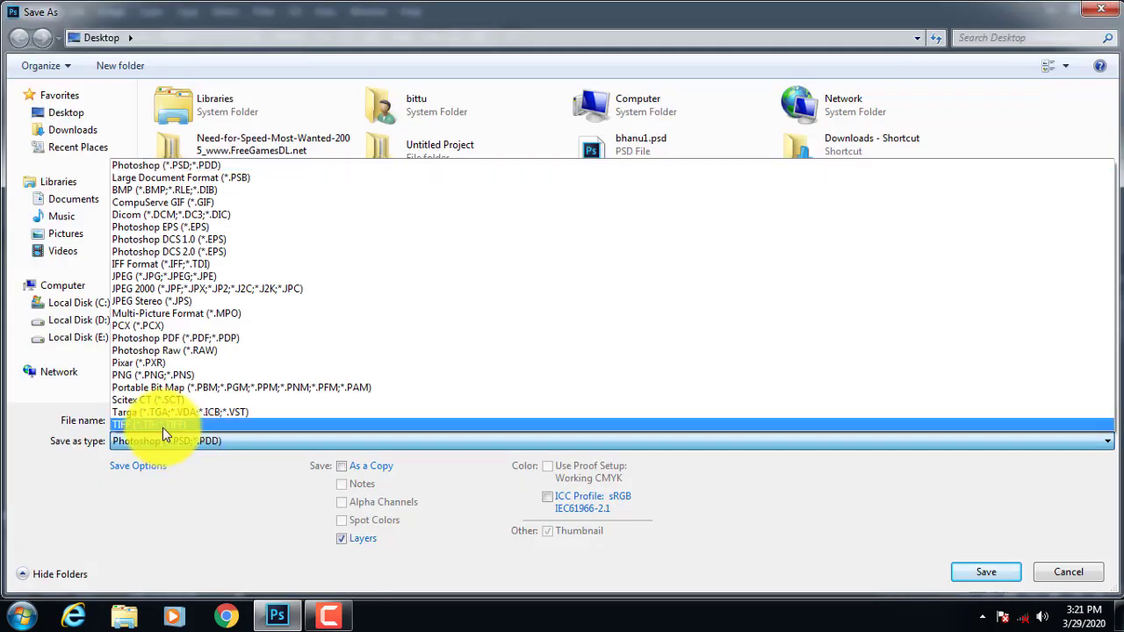
click(149, 266)
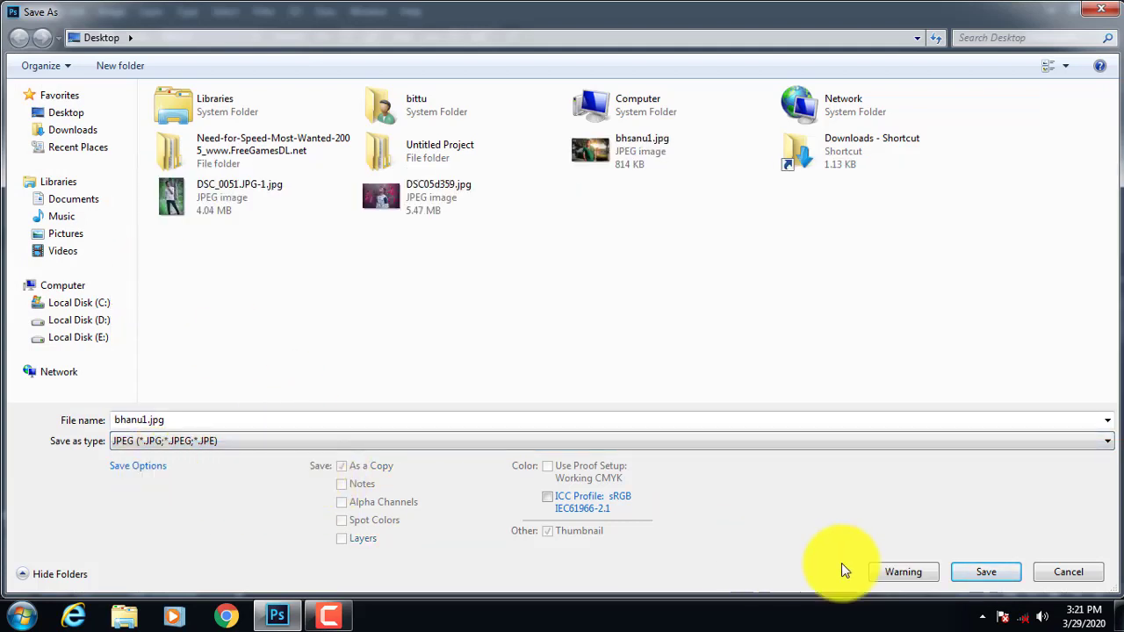
double_click(133, 420)
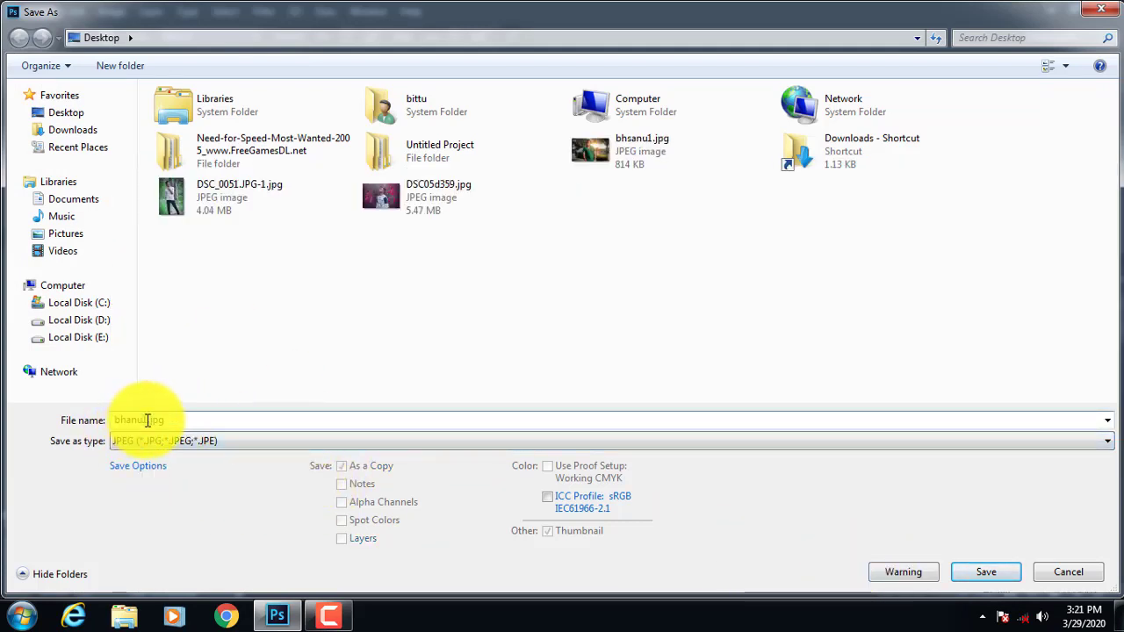
click(148, 420)
key(BackSpace)
text(2)
click(999, 572)
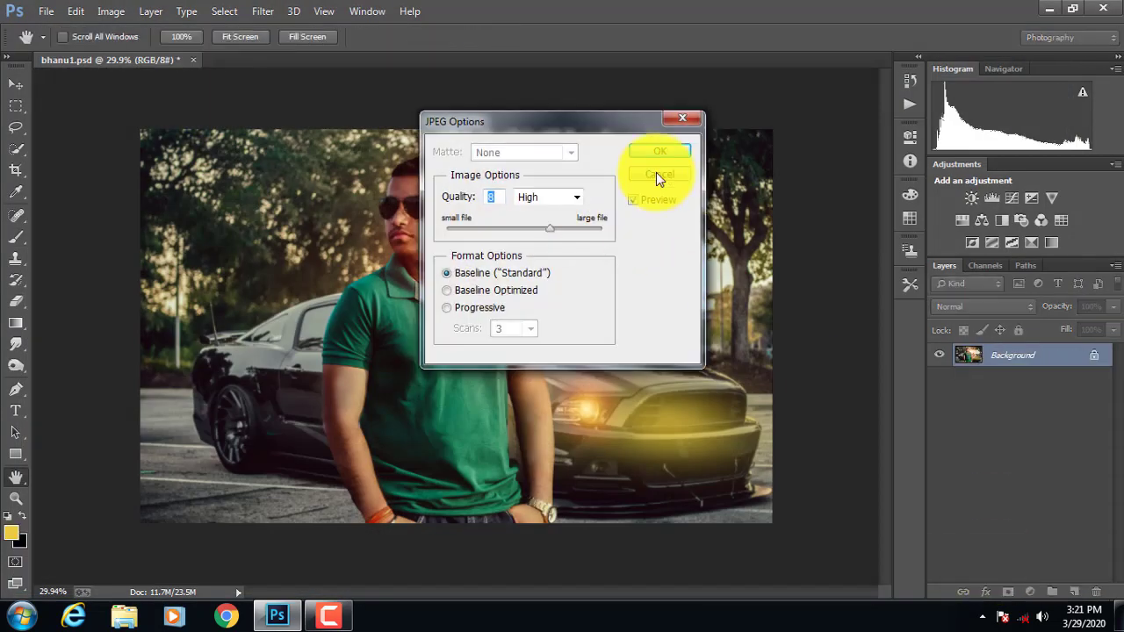
click(663, 153)
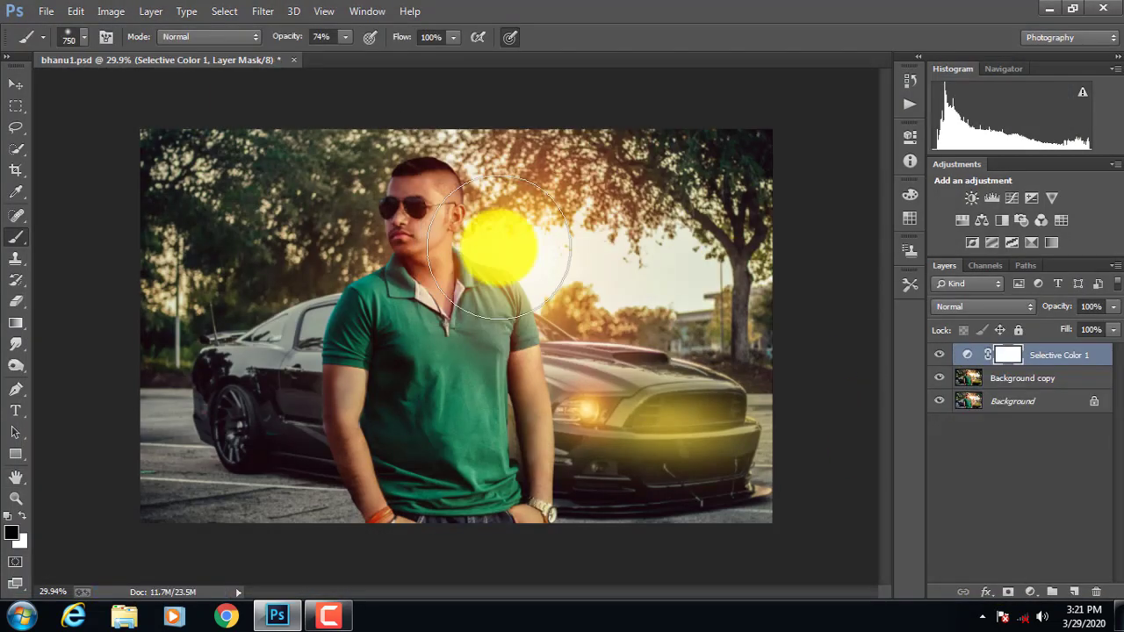